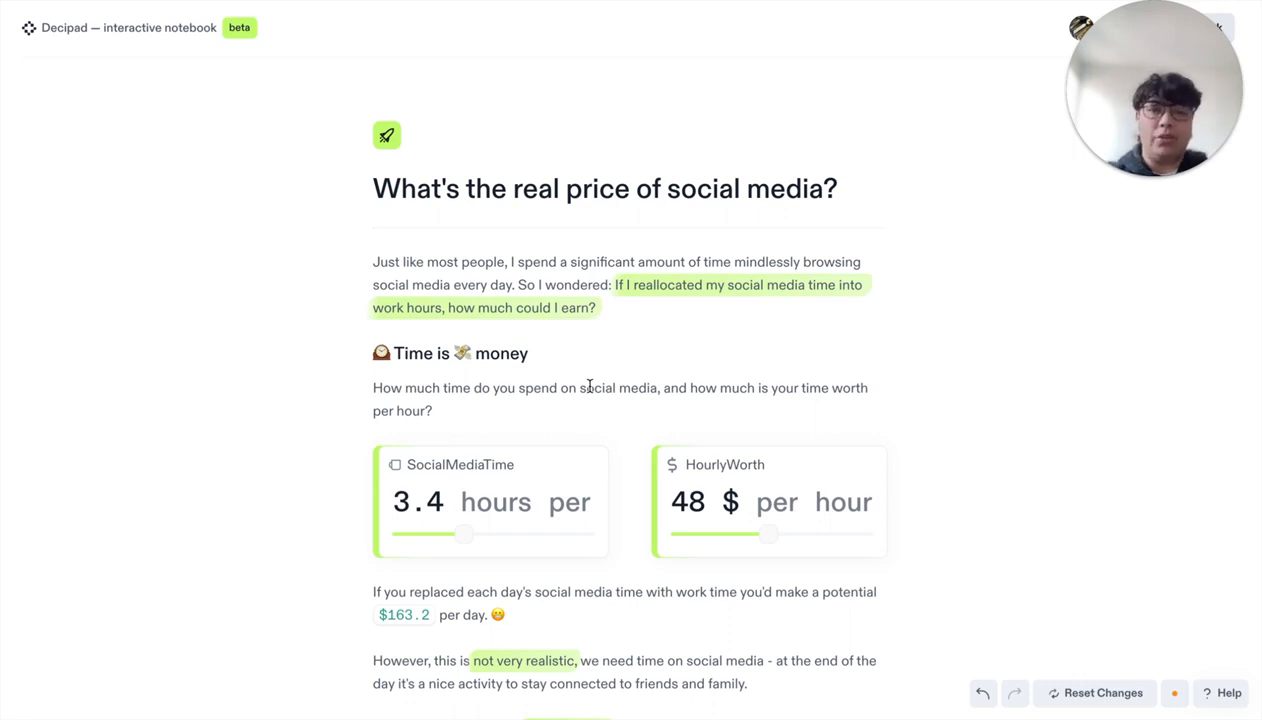
# Scroll through the example notebook and lower SocialMediaTime to 2.9 hours.
pyautogui.scroll(-3, 589, 386)
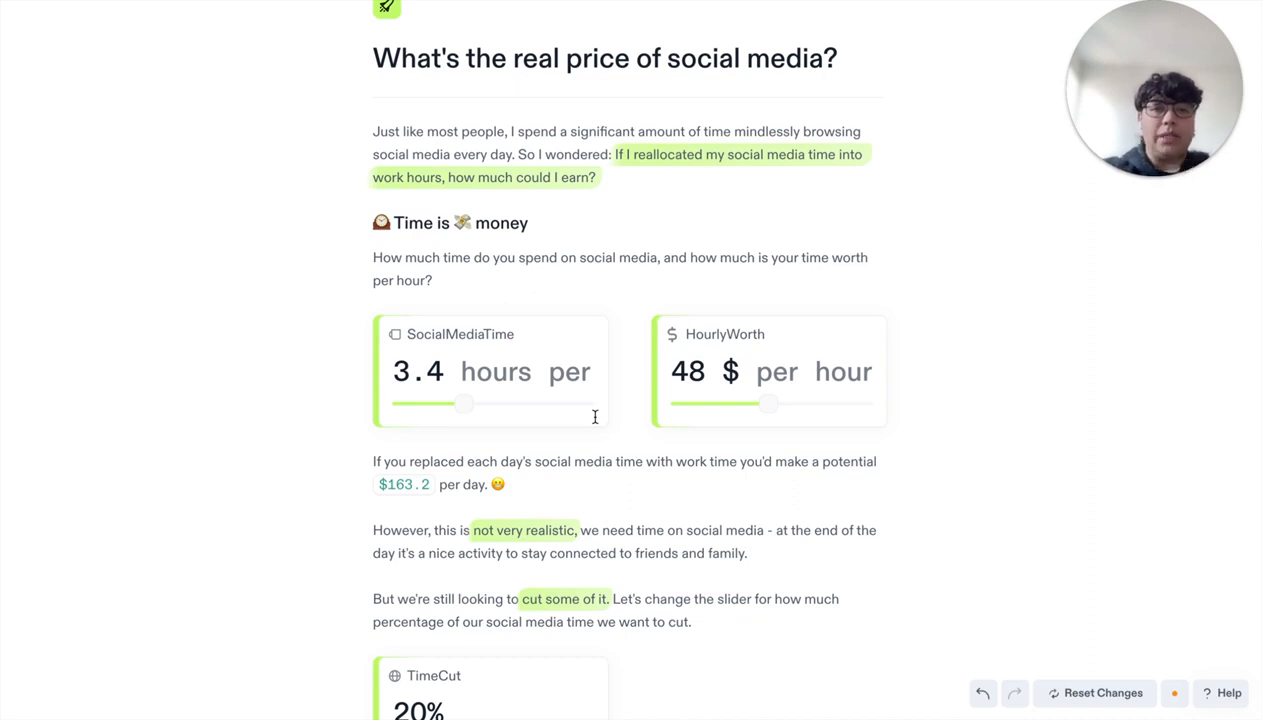
pyautogui.scroll(-1, 594, 417)
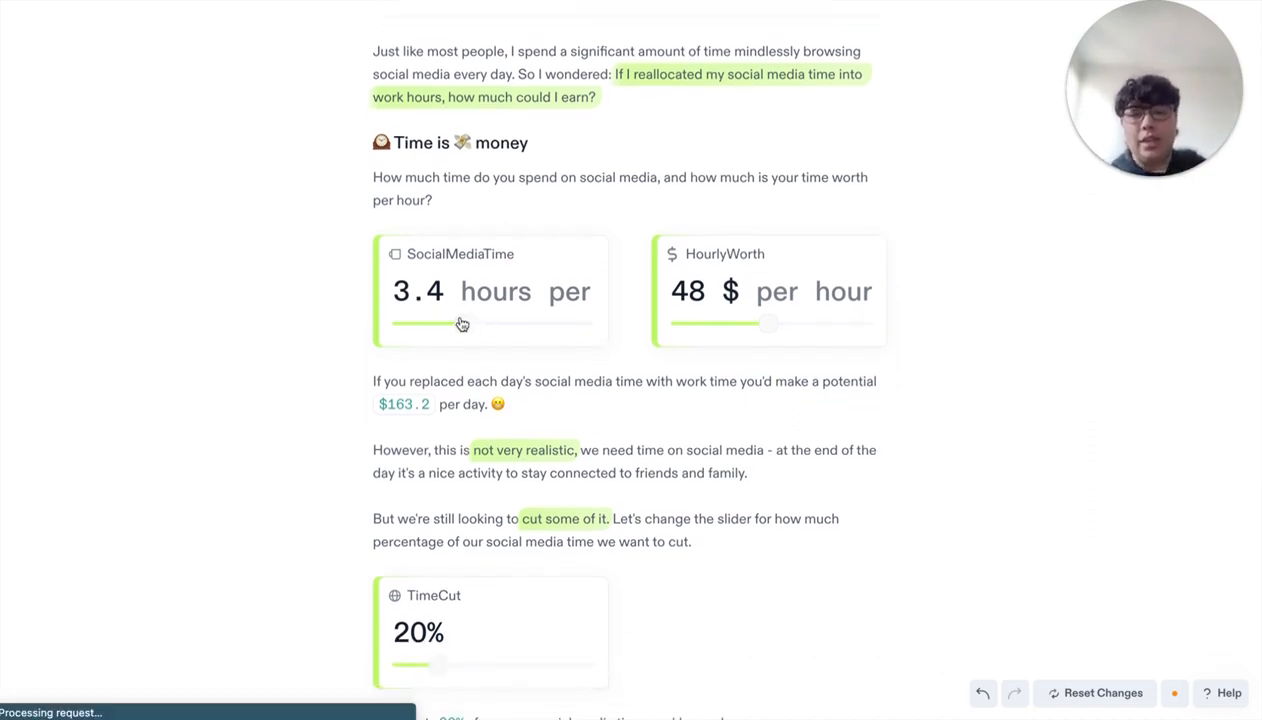
pyautogui.moveTo(459, 324)
pyautogui.mouseDown()
pyautogui.moveTo(439, 327)
pyautogui.moveTo(462, 330)
pyautogui.mouseUp()
pyautogui.scroll(-1, 535, 392)
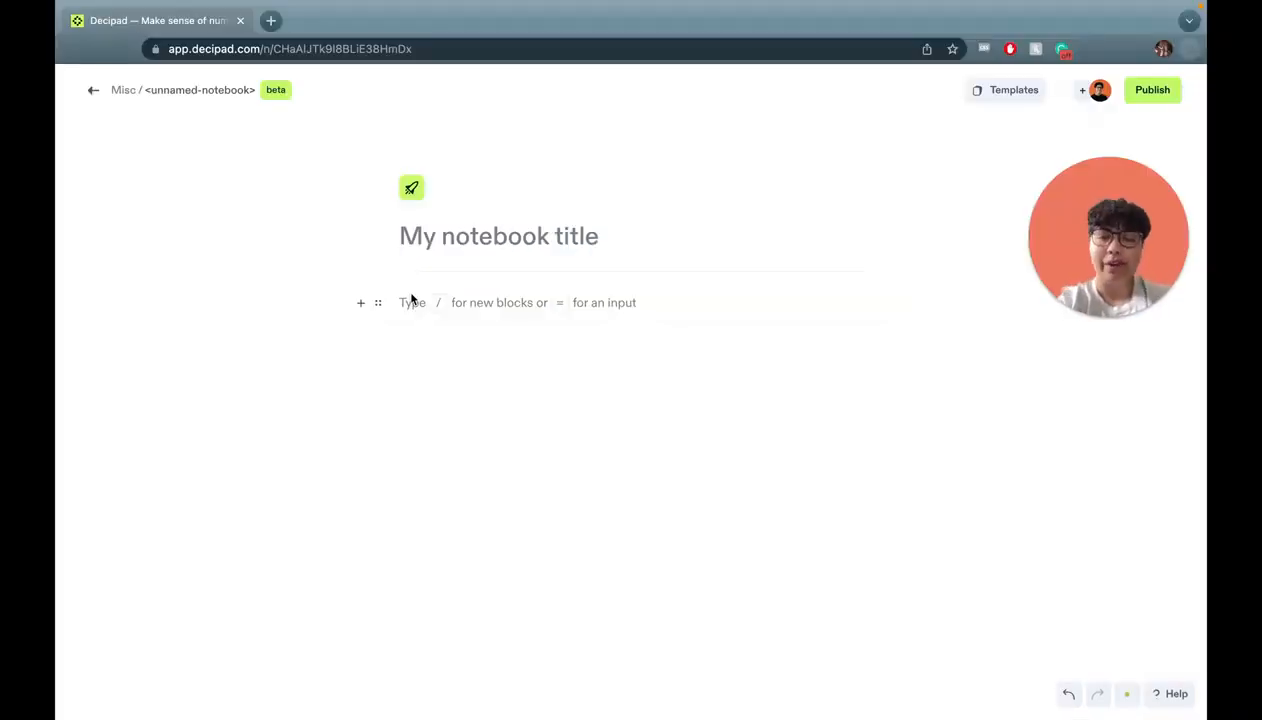
# Title the notebook 'Saving for a motorcycle' and write the question 'How long do I need to save for?'.
pyautogui.click(455, 236)
pyautogui.write('Saving for a motorcycle')
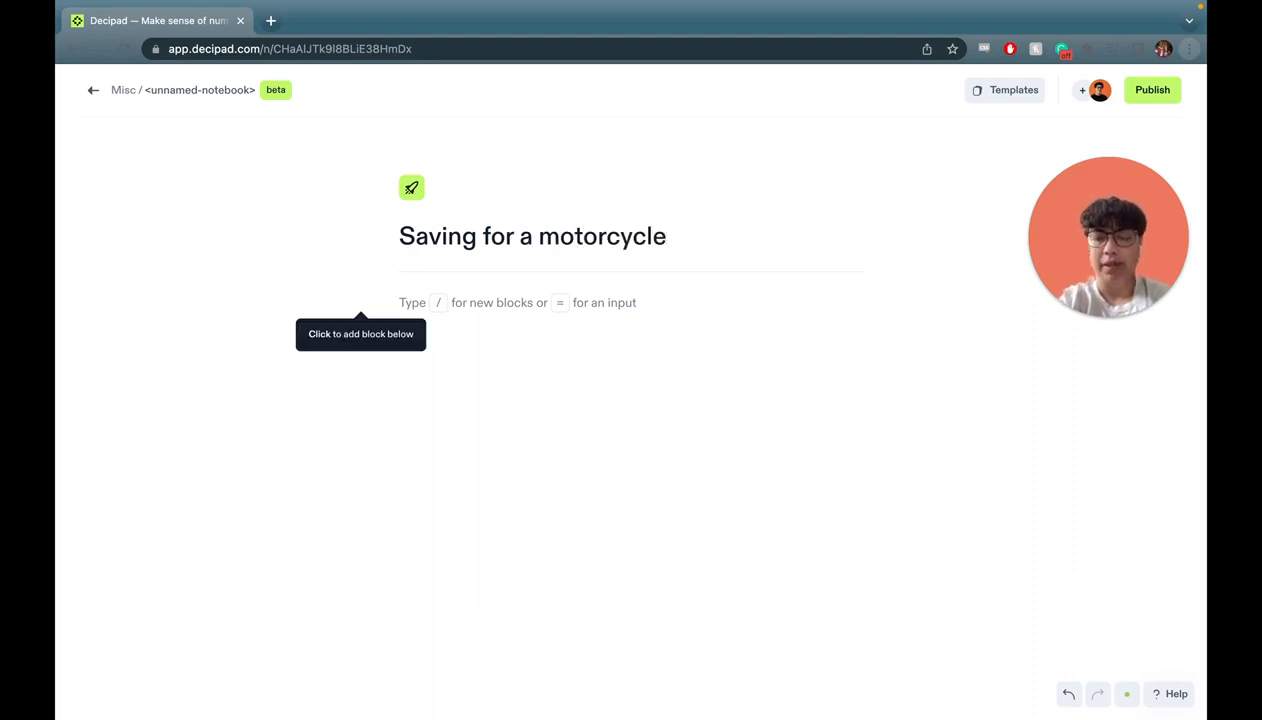
pyautogui.click(493, 304)
pyautogui.write('H')
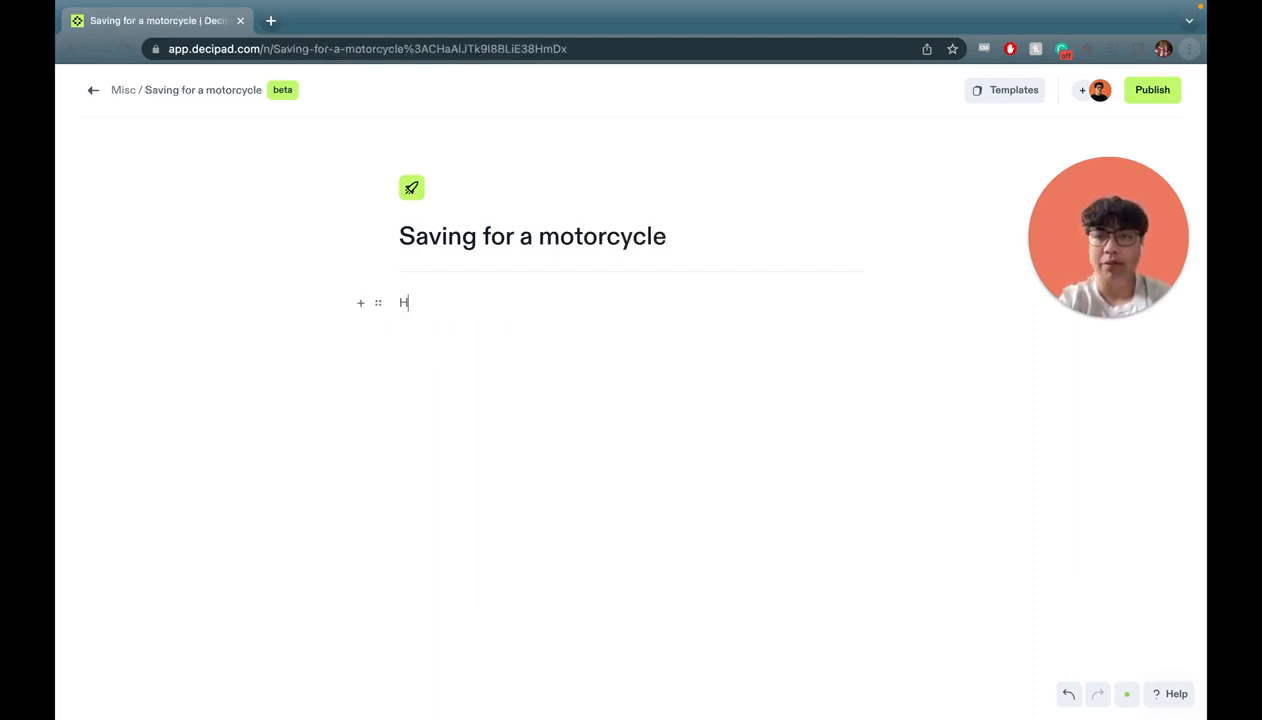
pyautogui.write('ow long do I need to sae')
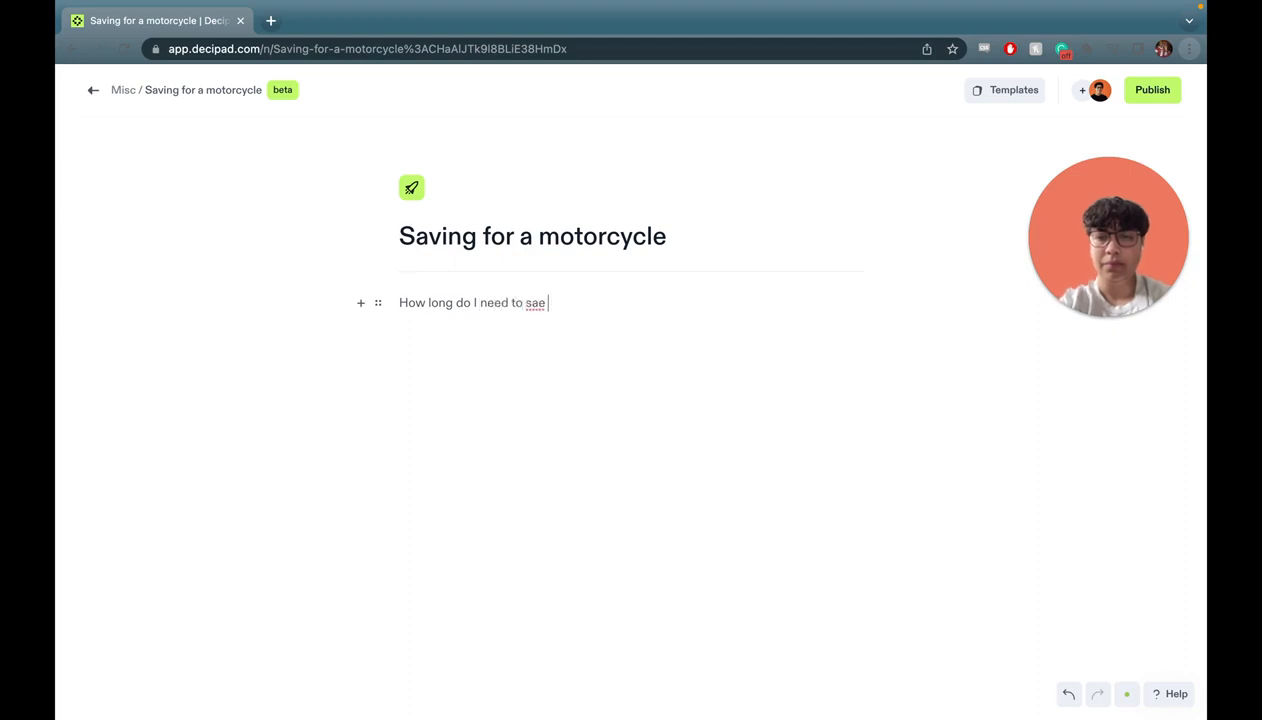
pyautogui.press('BackSpace')
pyautogui.press('BackSpace')
pyautogui.write('ve for?')
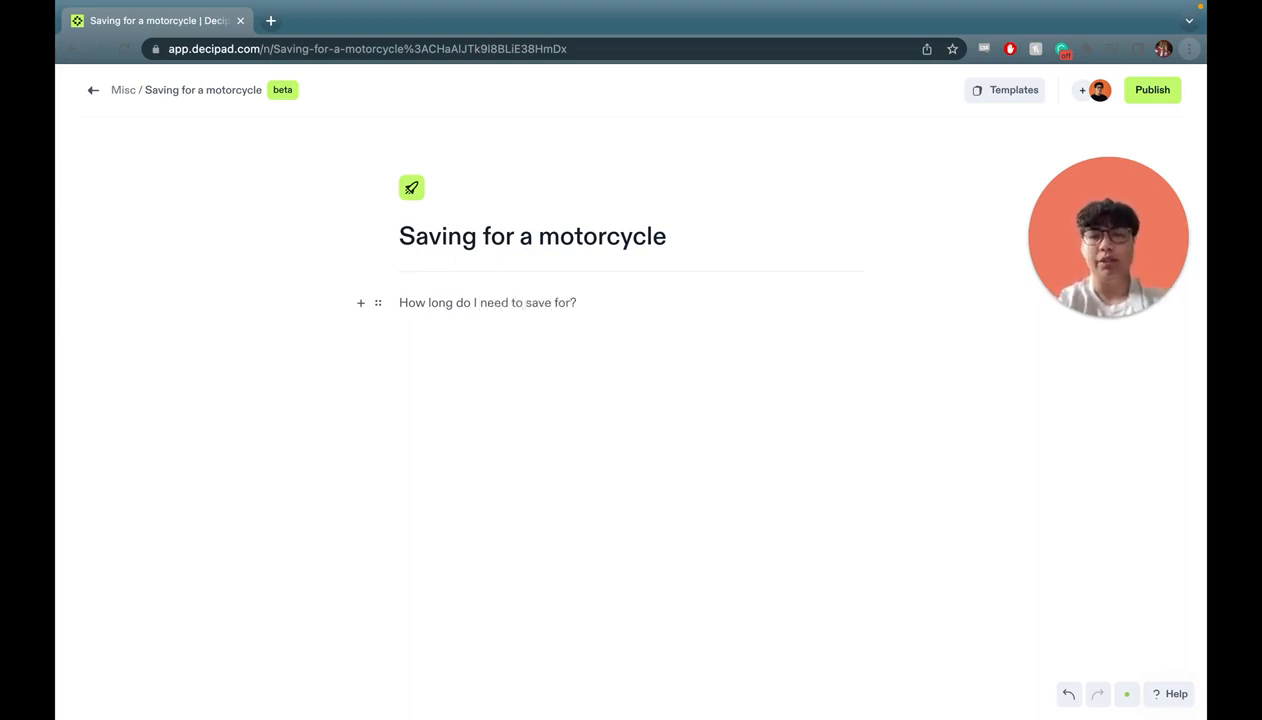
pyautogui.press('Return')
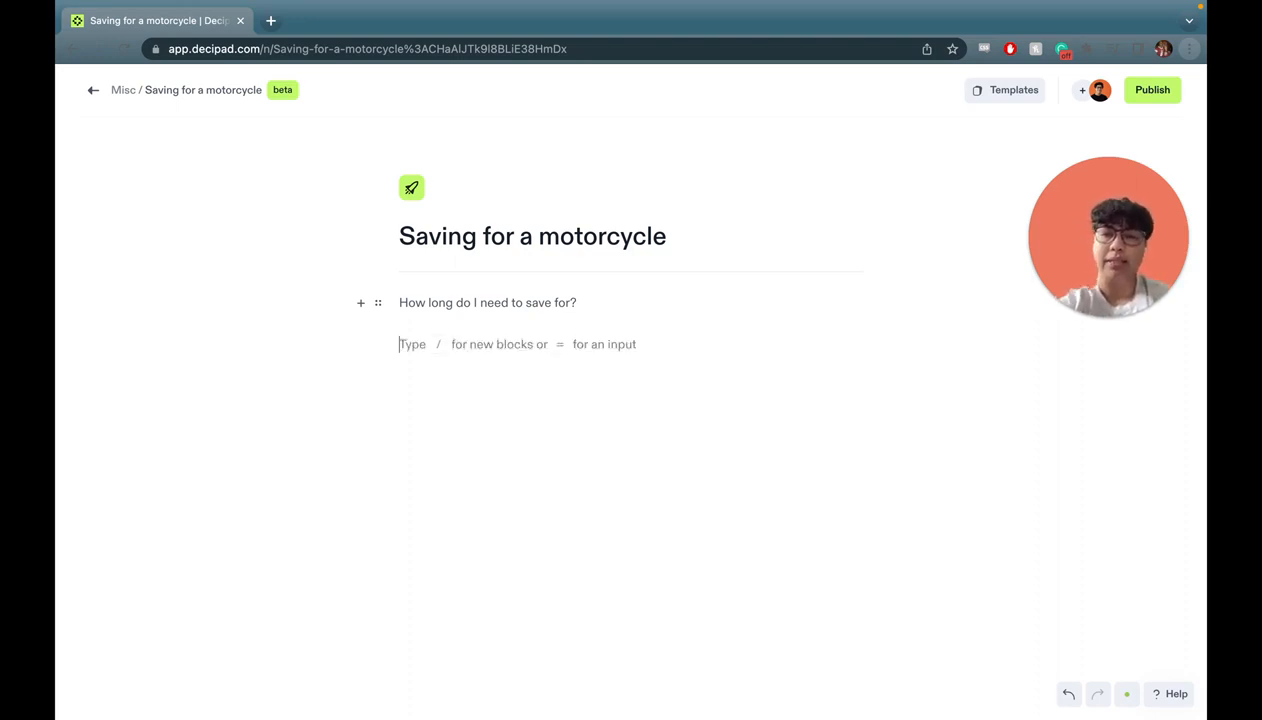
# Add an 'Inputs' heading below the question.
pyautogui.write('/')
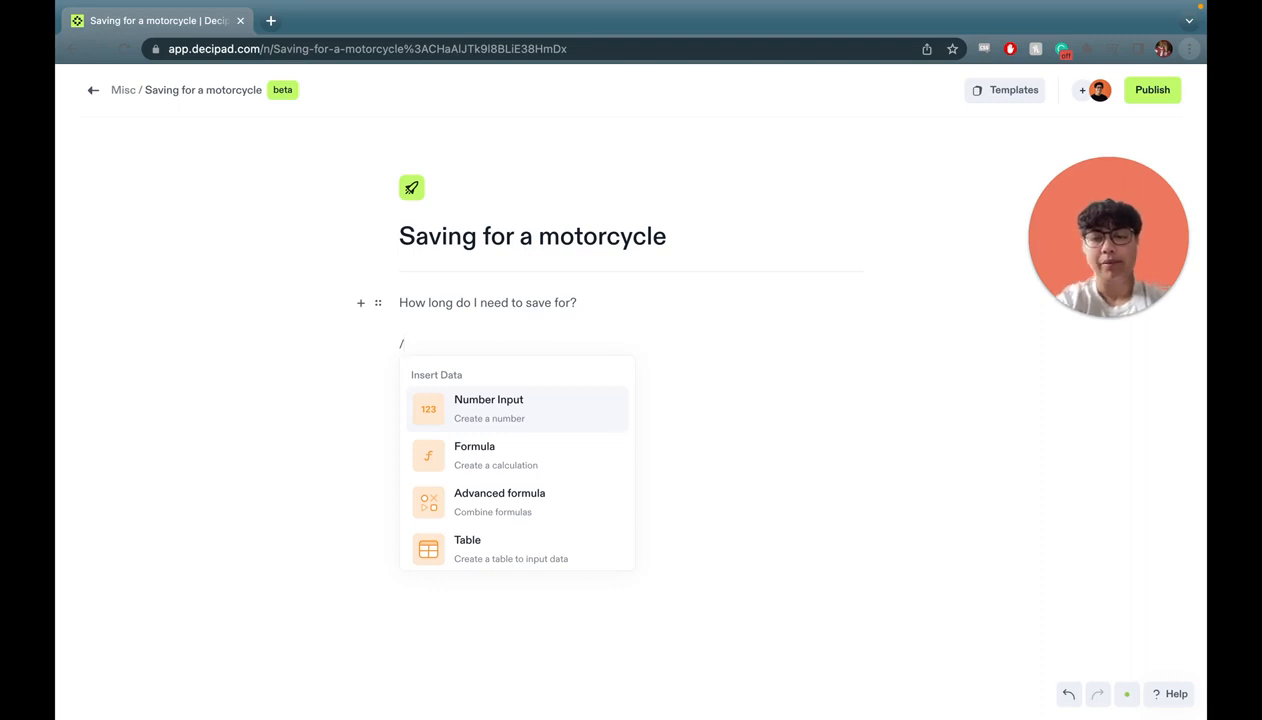
pyautogui.scroll(-4, 530, 436)
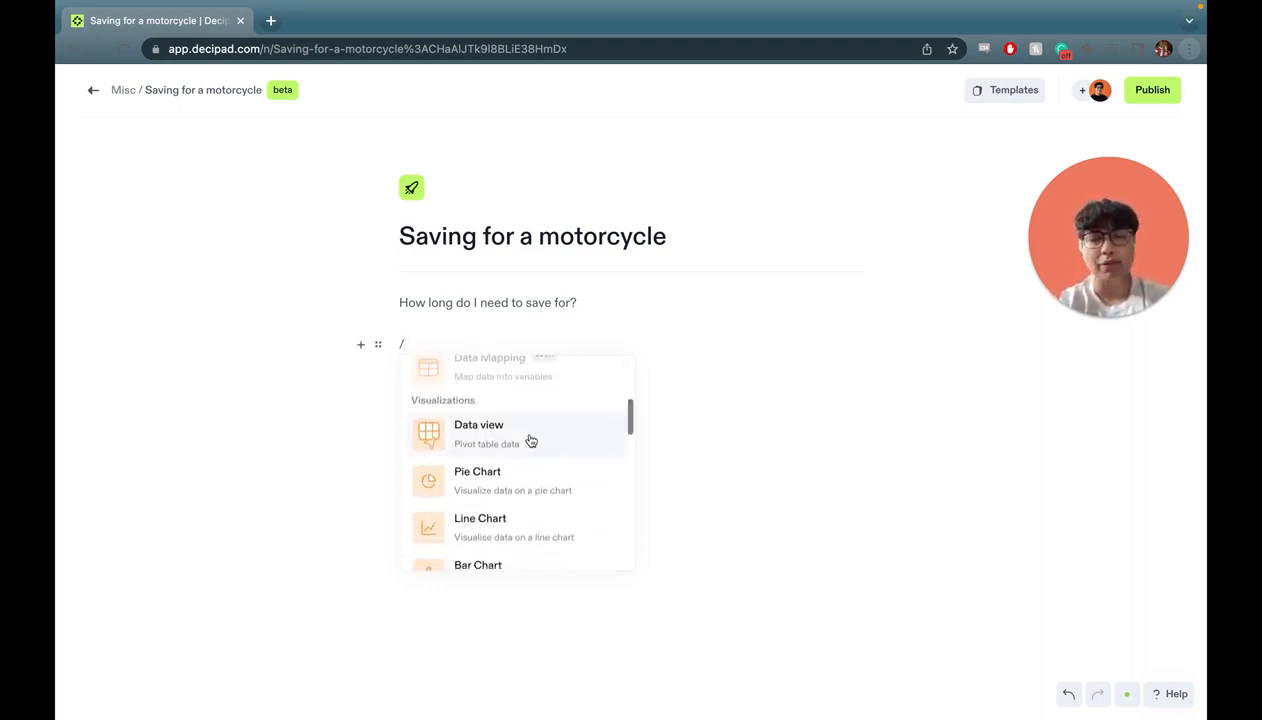
pyautogui.scroll(-5, 530, 441)
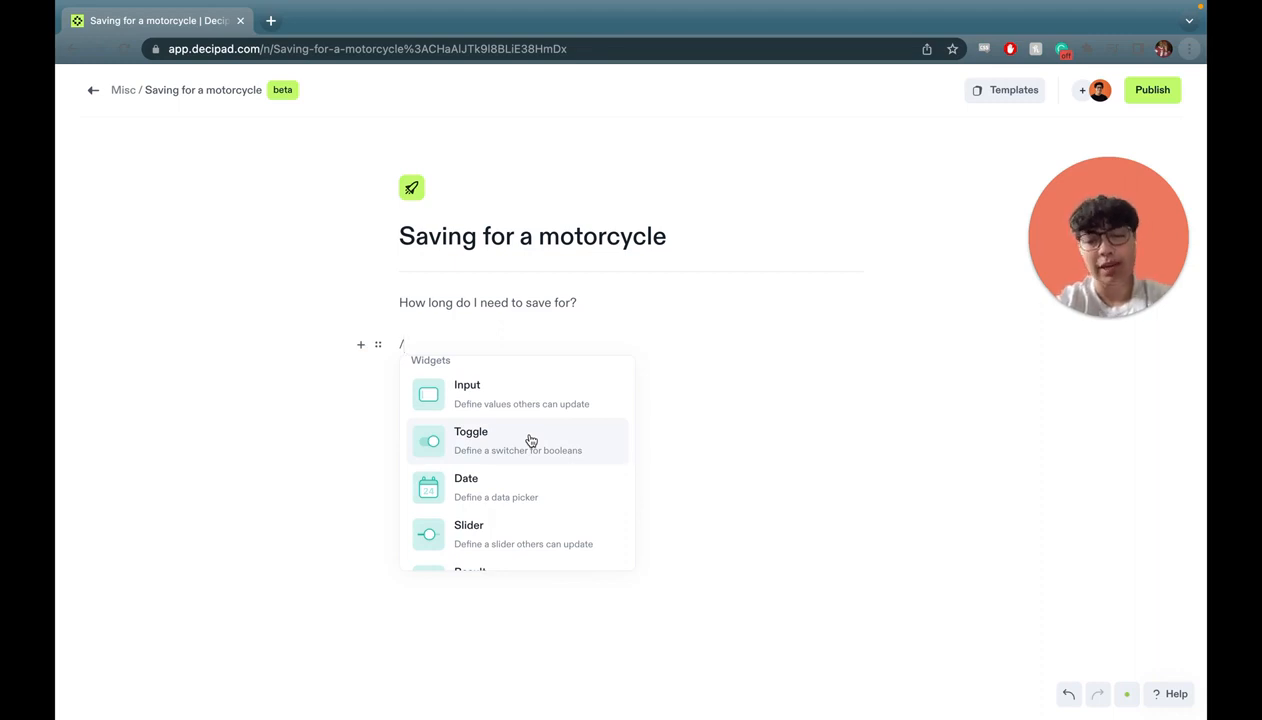
pyautogui.scroll(-5, 530, 438)
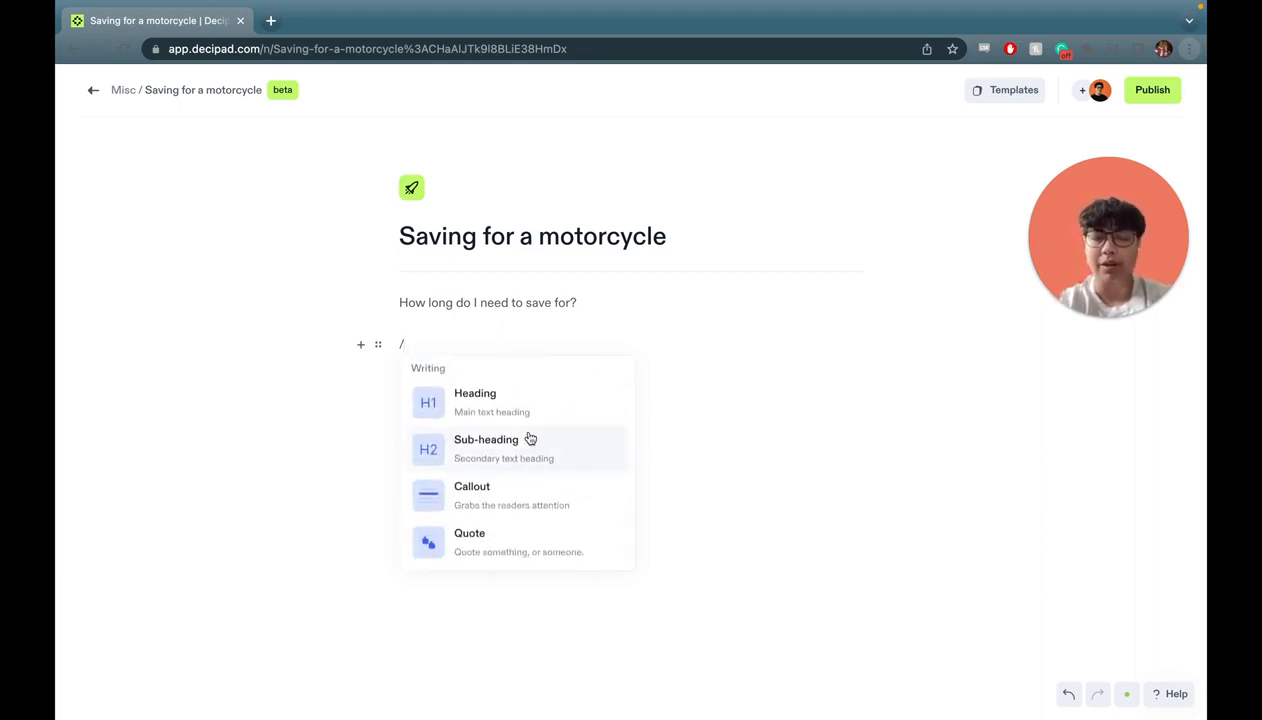
pyautogui.click(485, 405)
pyautogui.write('Inputs')
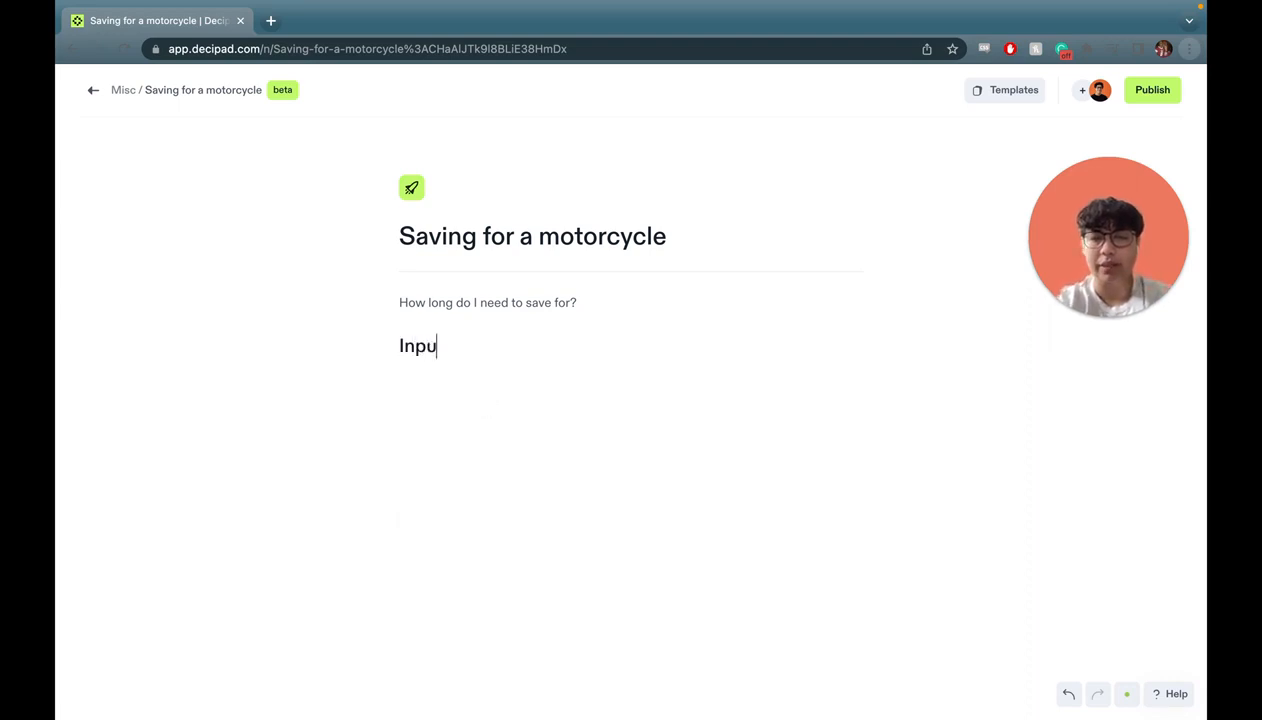
pyautogui.press('Return')
# Add a number input named MotorcycleCost set to $5495 as a USD currency value.
pyautogui.write('/')
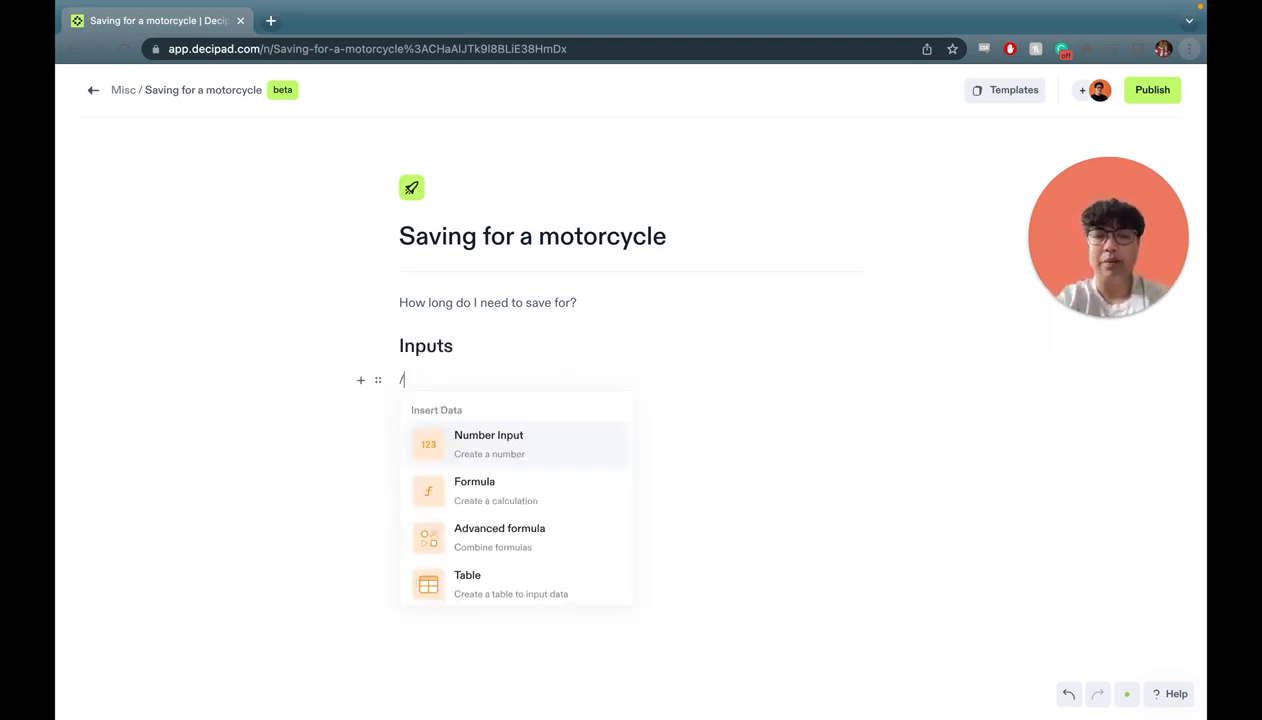
pyautogui.click(485, 438)
pyautogui.doubleClick(443, 383)
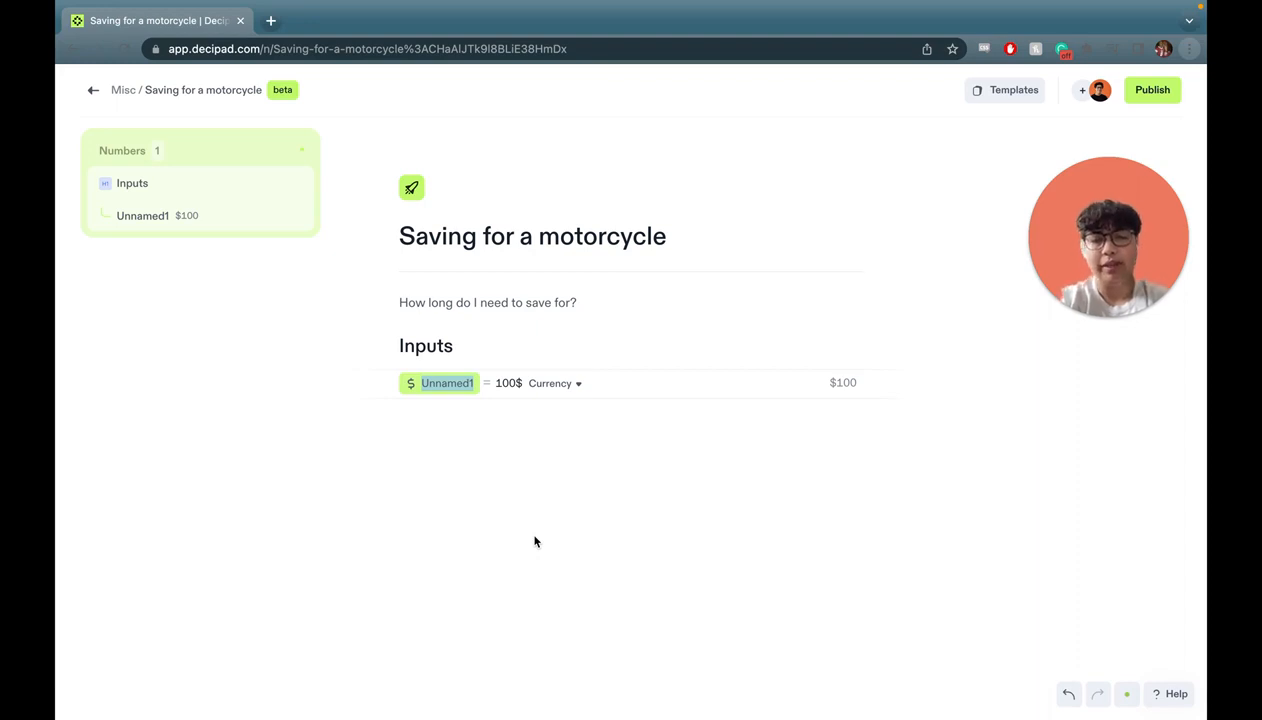
pyautogui.write('M')
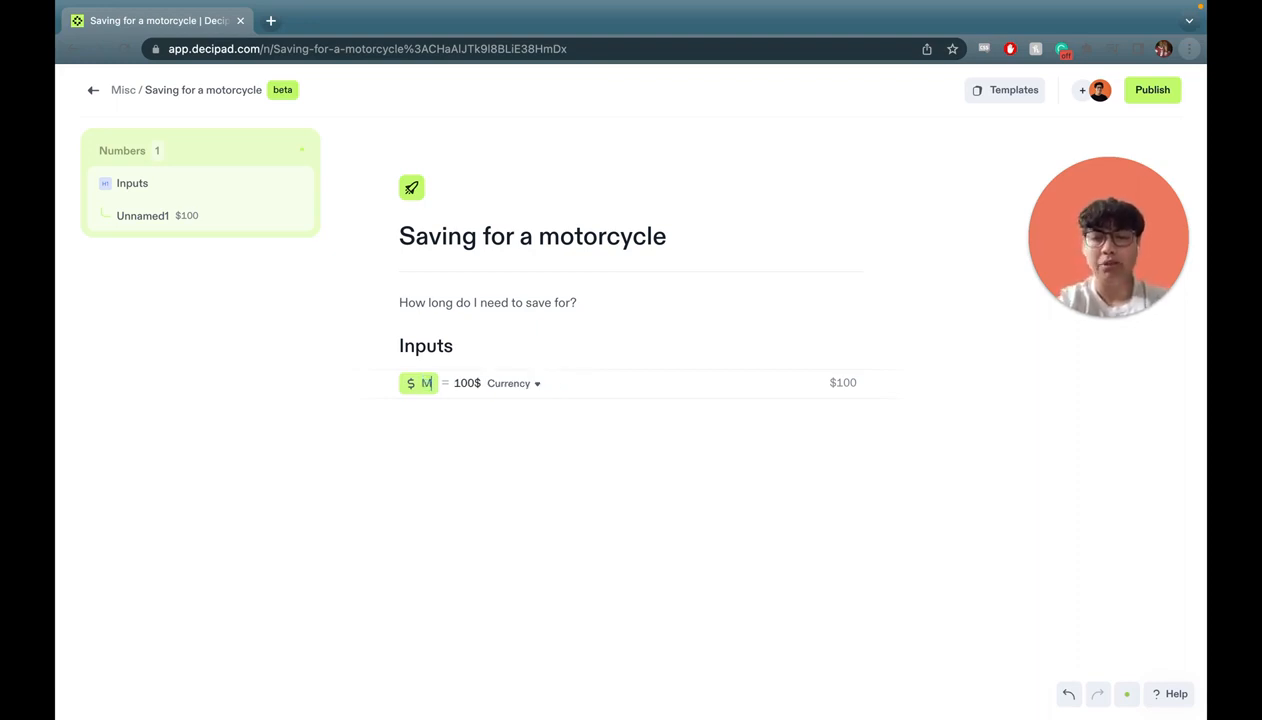
pyautogui.write('otorcycleCost')
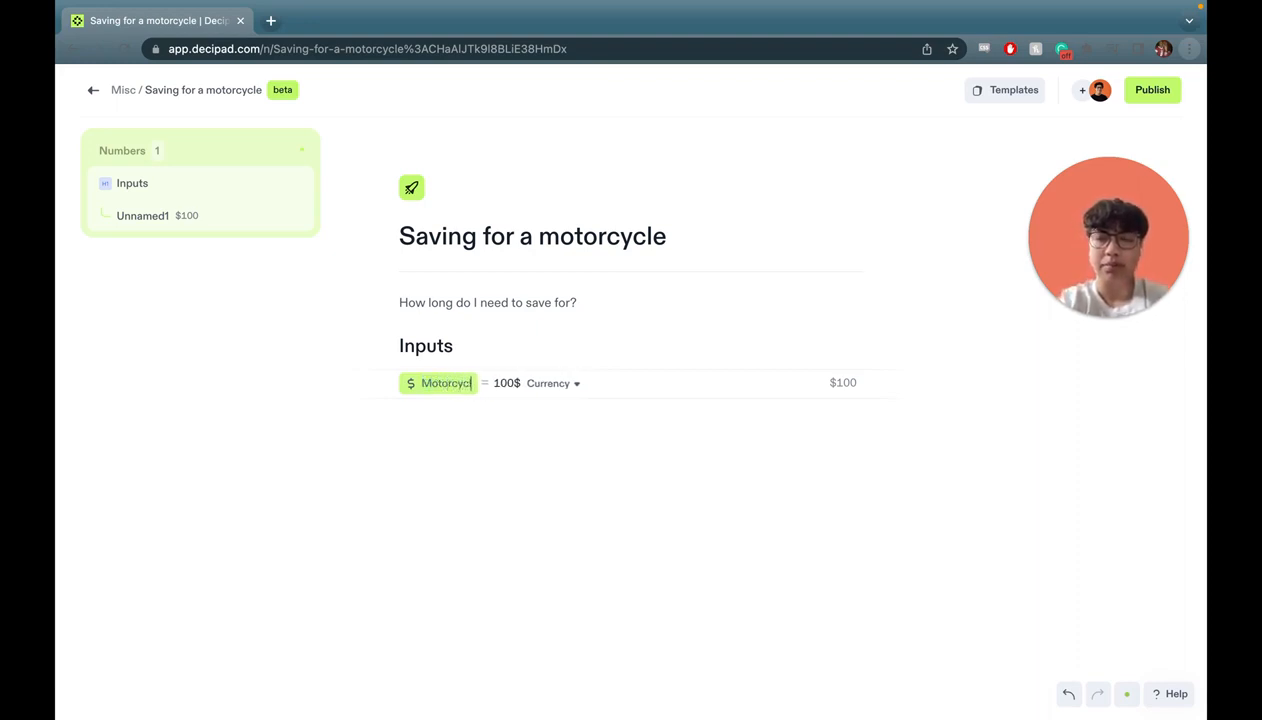
pyautogui.press('Right')
pyautogui.press('Right')
pyautogui.press('Right')
pyautogui.press('Right')
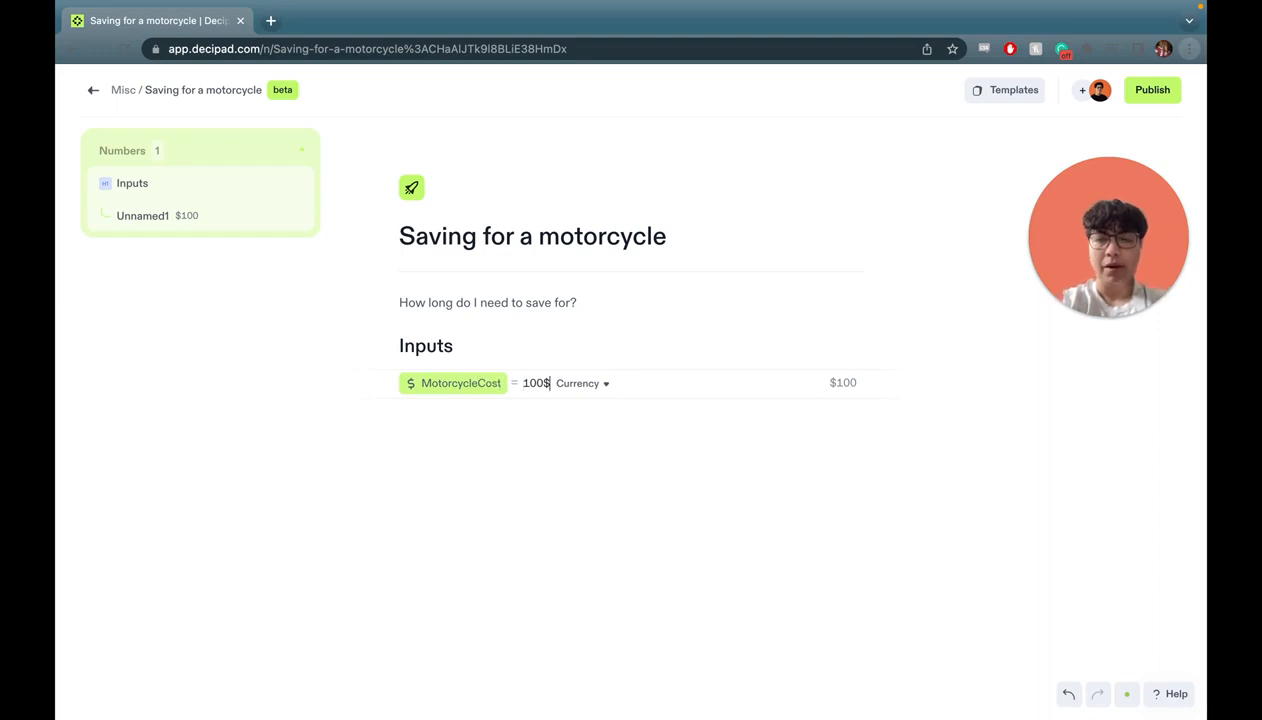
pyautogui.press('BackSpace')
pyautogui.press('BackSpace')
pyautogui.press('BackSpace')
pyautogui.write('5495$')
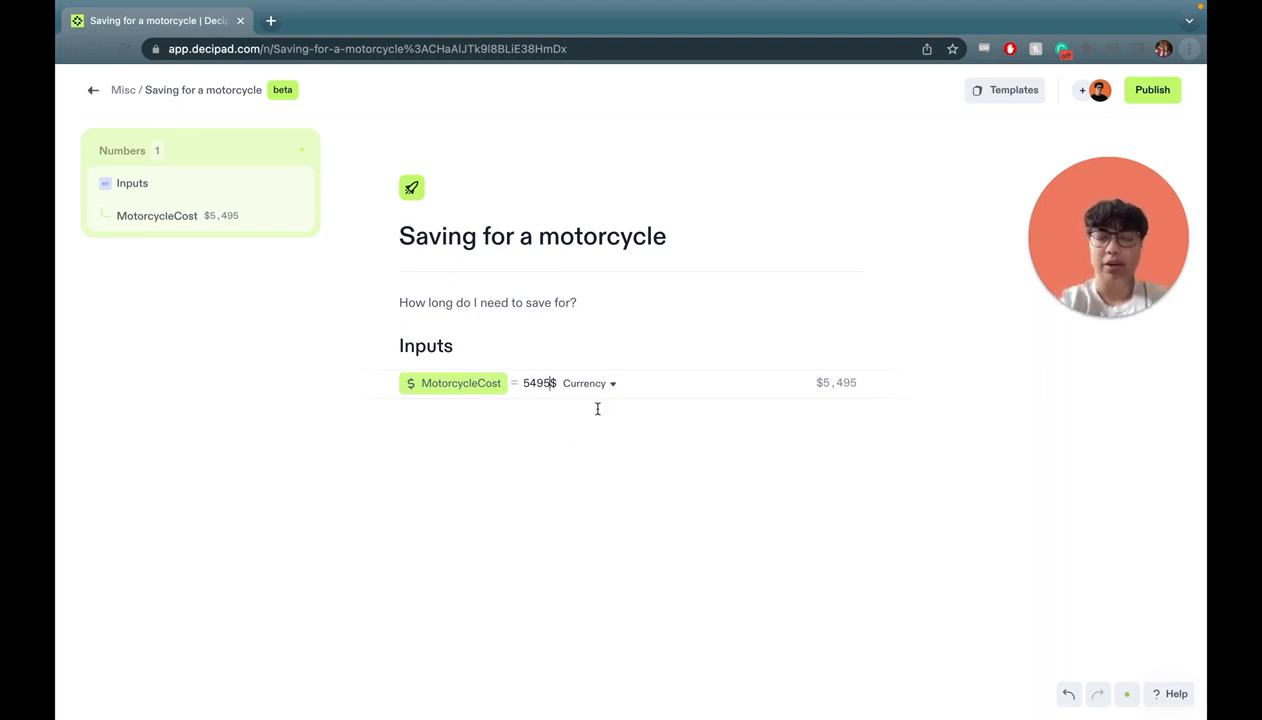
pyautogui.press('BackSpace')
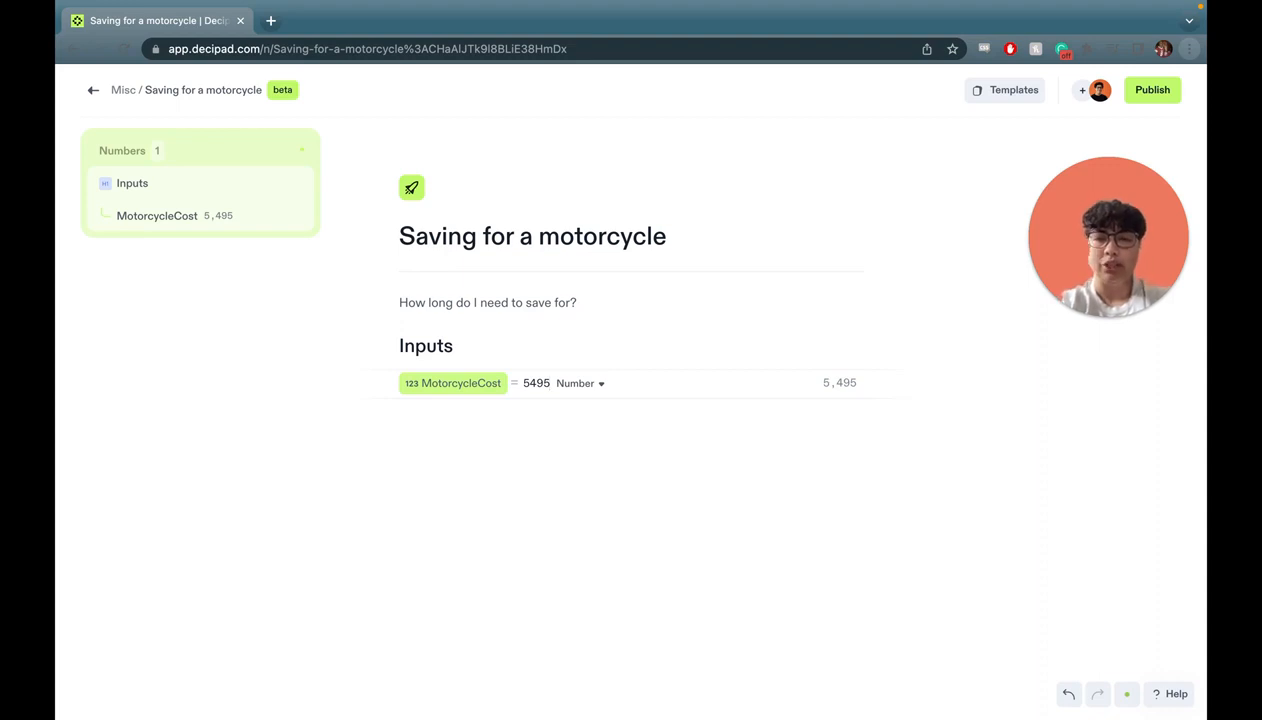
pyautogui.write('%')
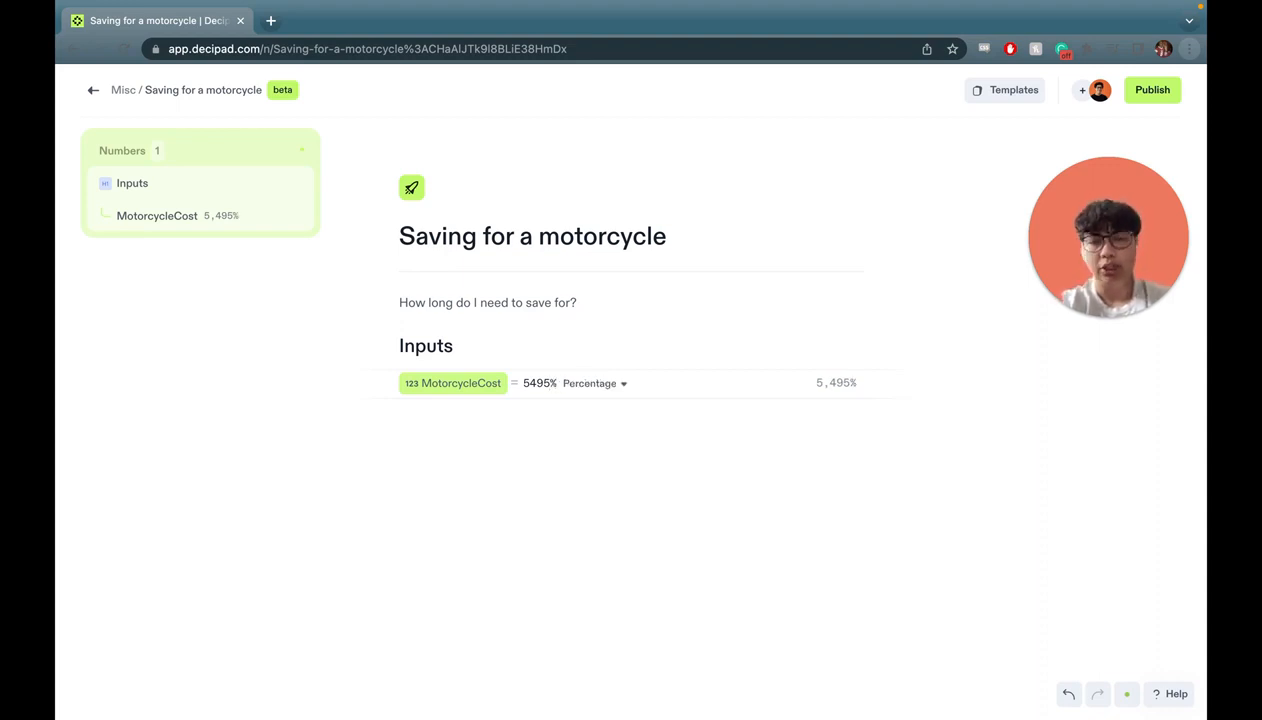
pyautogui.press('BackSpace')
pyautogui.click(580, 385)
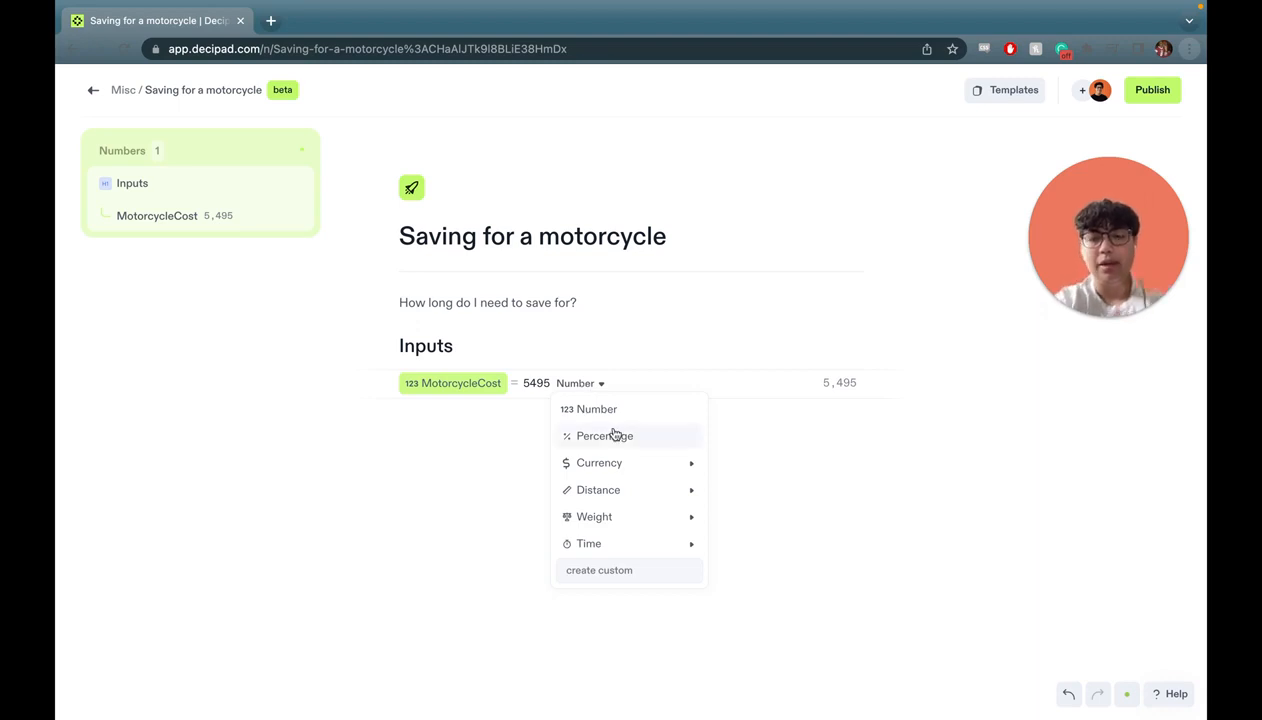
pyautogui.moveTo(630, 466)
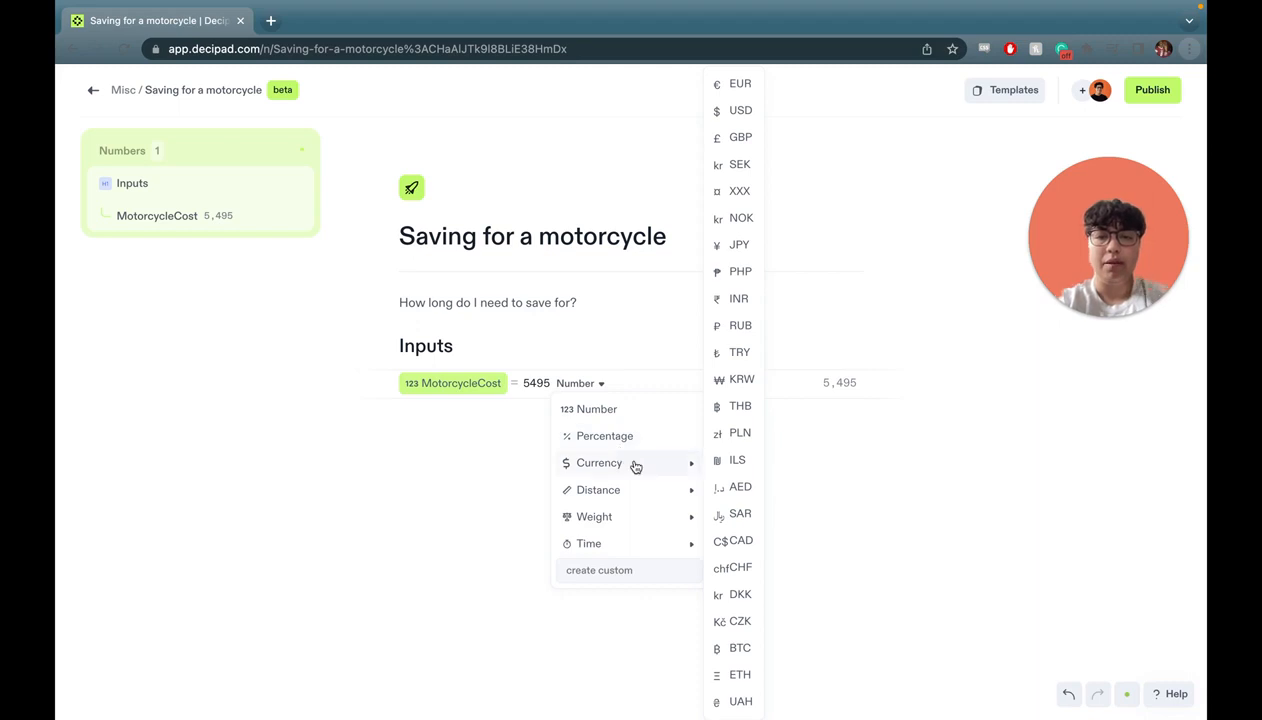
pyautogui.click(745, 117)
# Add a second input named MonthlyIncome set to 4500$ per month.
pyautogui.click(498, 415)
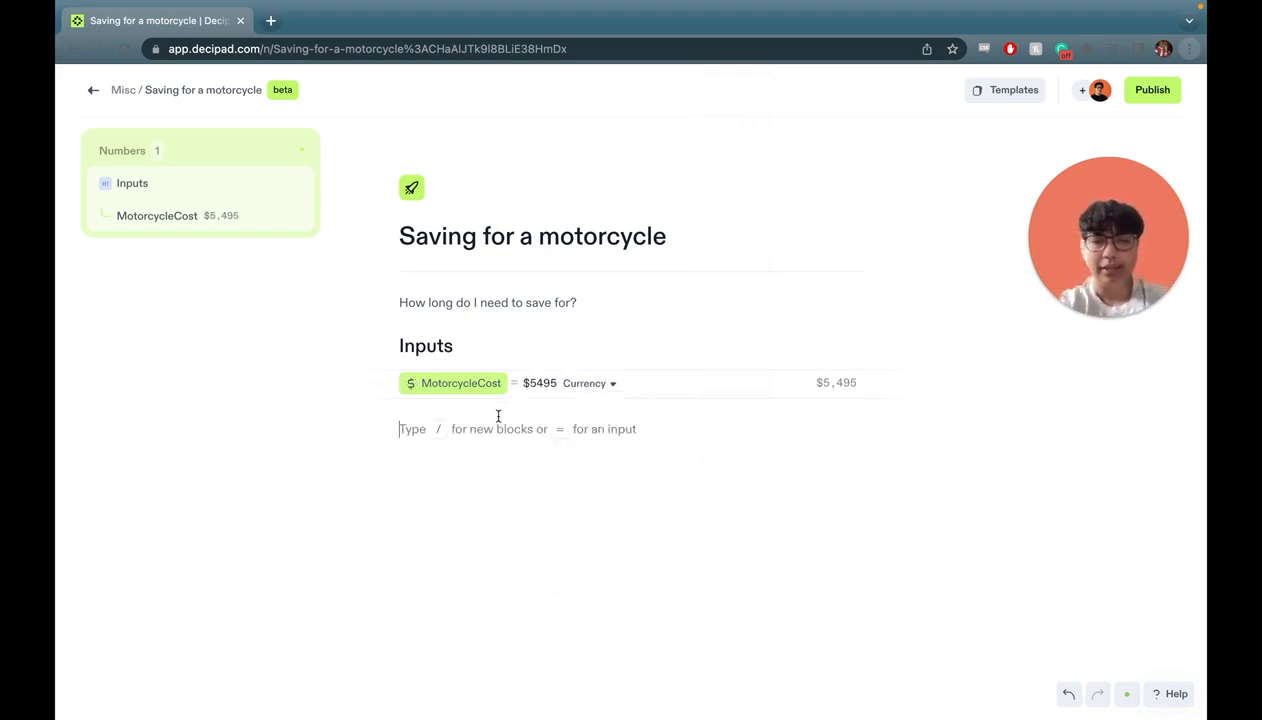
pyautogui.write('/')
pyautogui.click(506, 486)
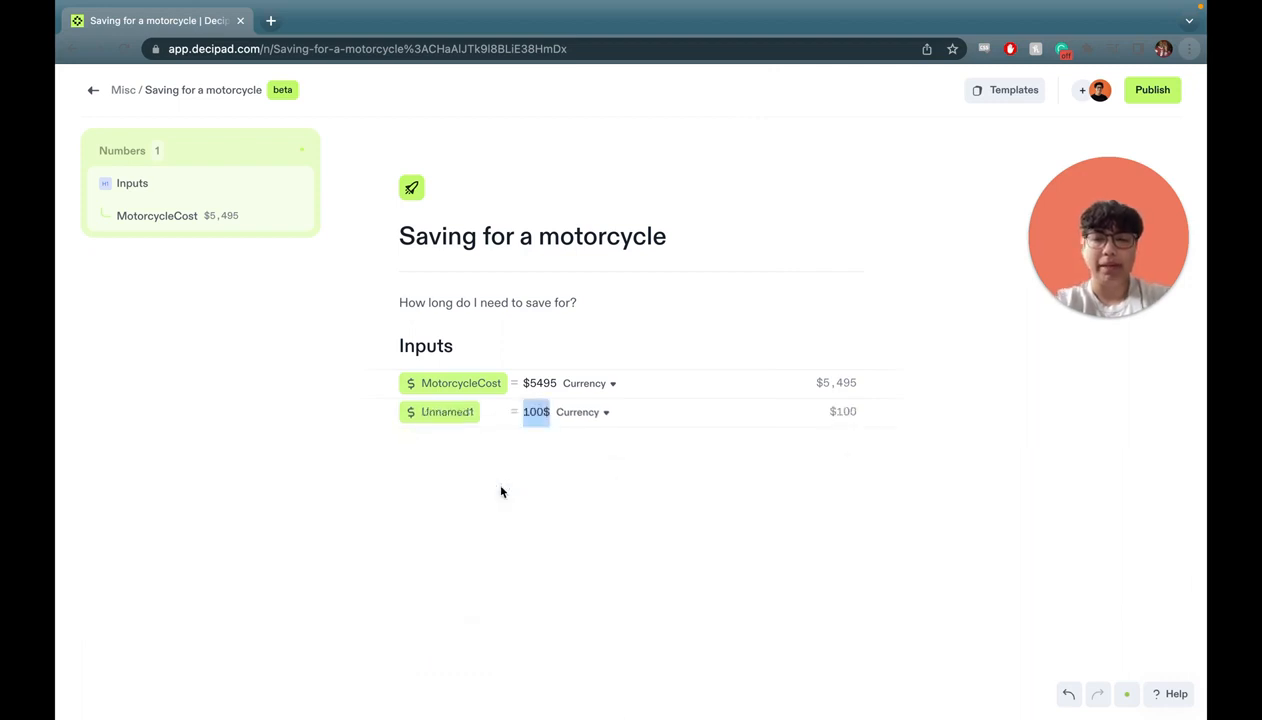
pyautogui.doubleClick(441, 411)
pyautogui.write('MonthlyIncome')
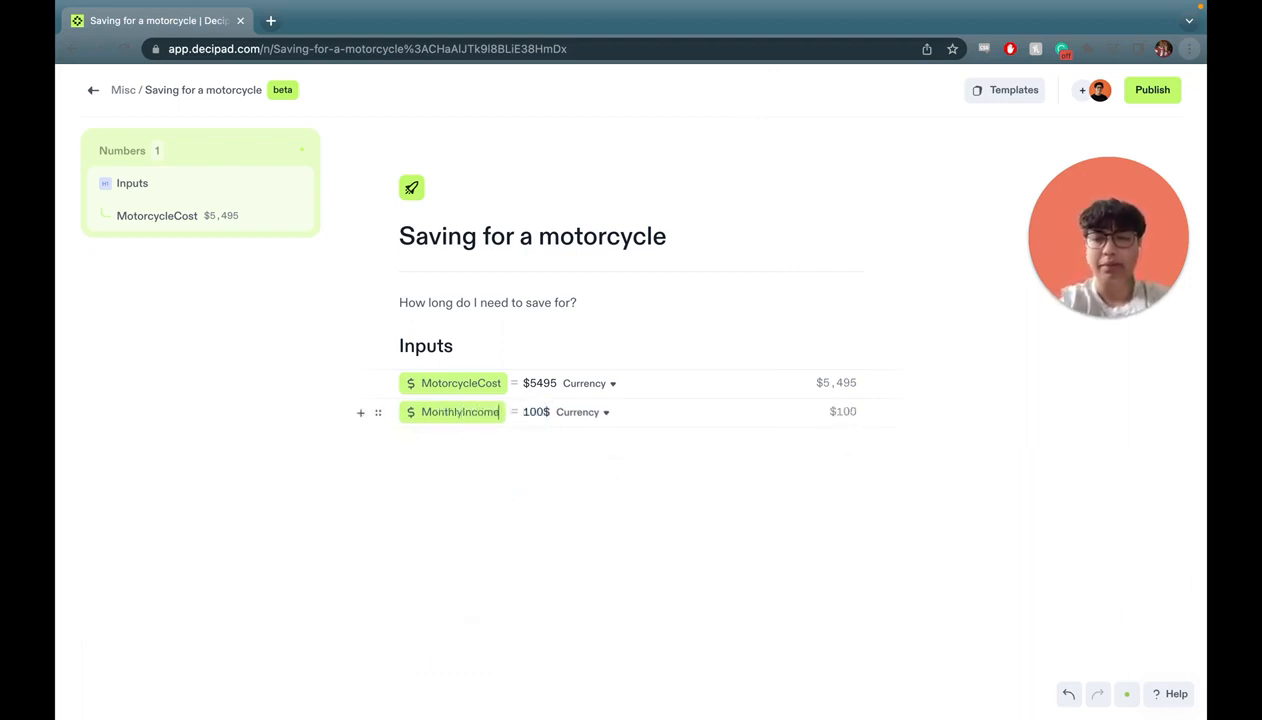
pyautogui.press('Tab')
pyautogui.write('4500')
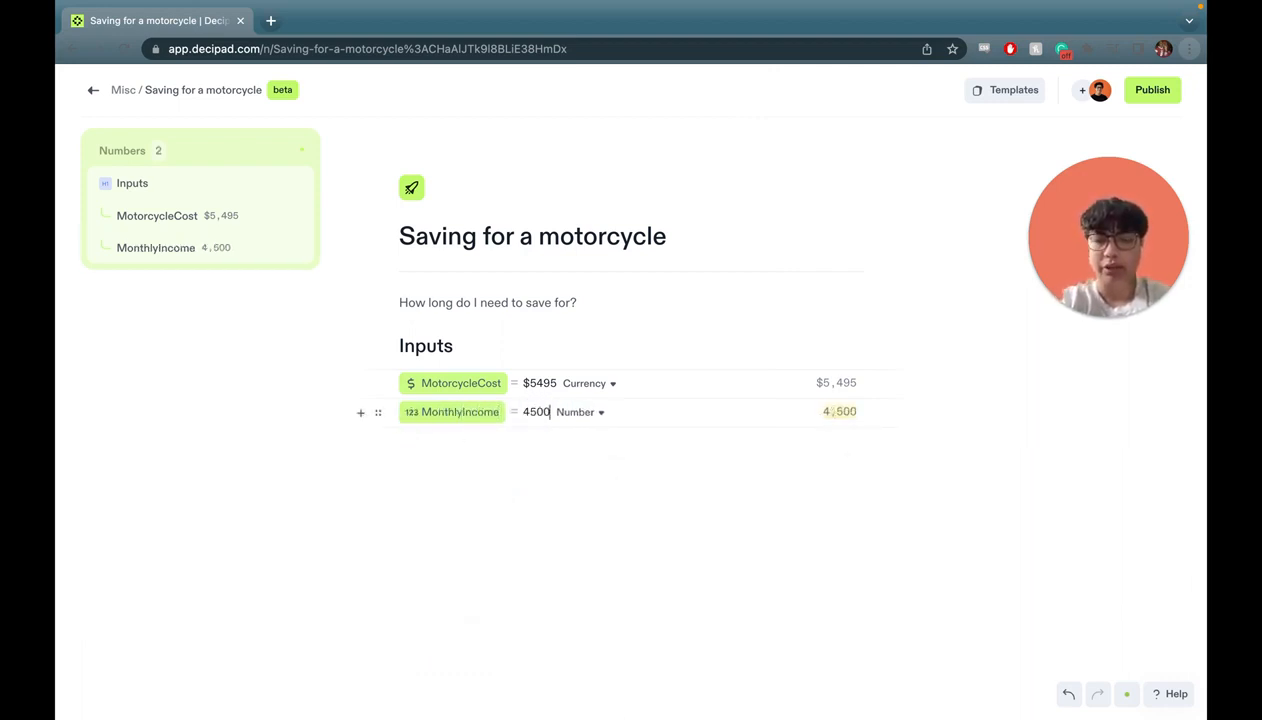
pyautogui.write('$ per month')
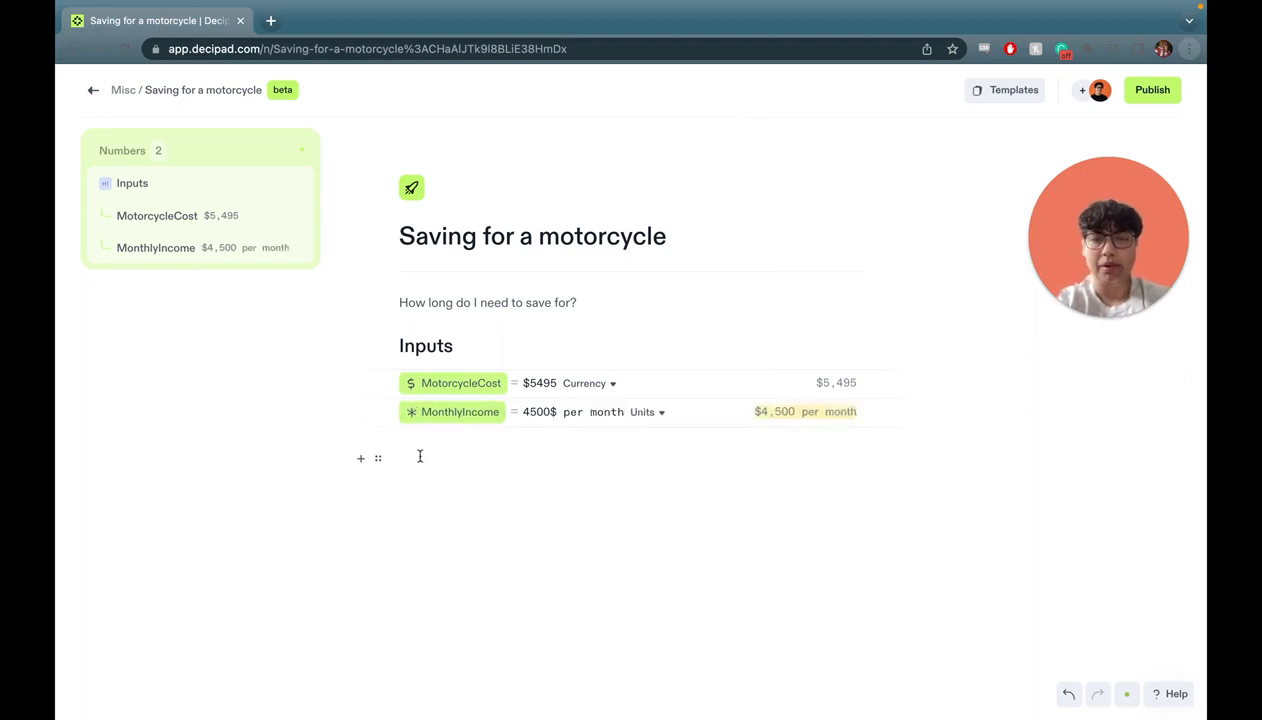
pyautogui.click(420, 456)
pyautogui.press('Return')
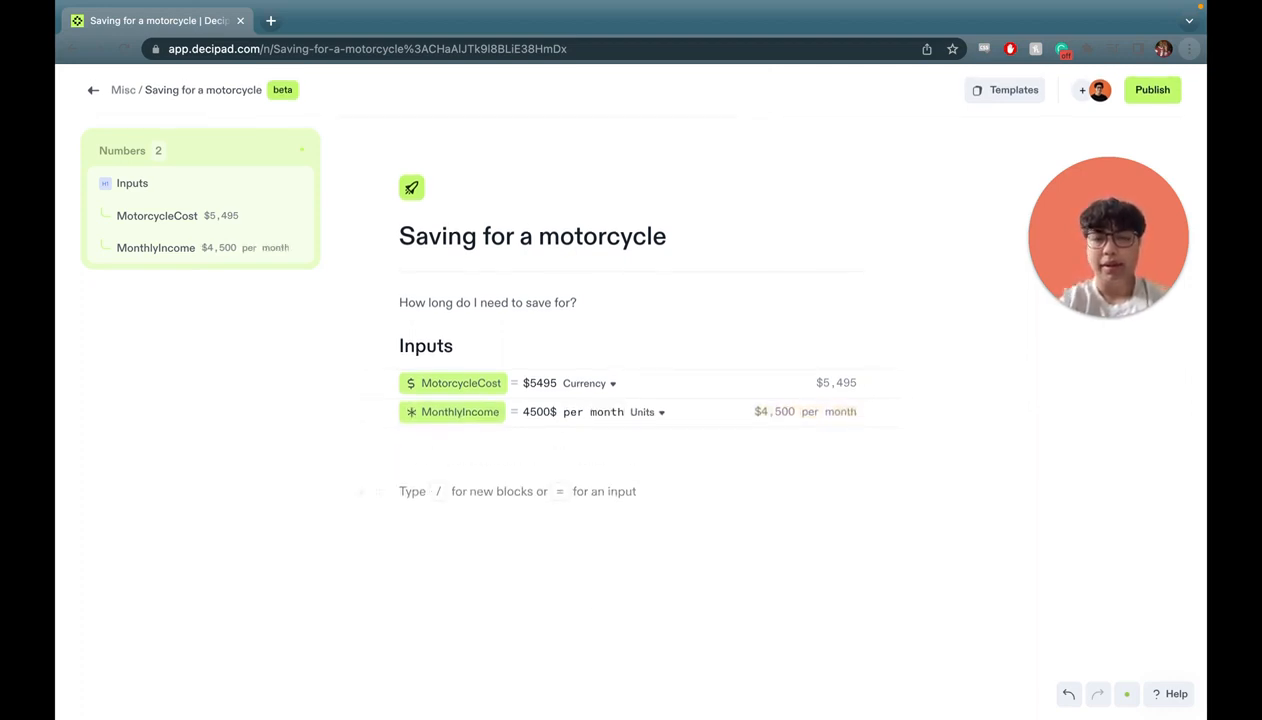
pyautogui.press('BackSpace')
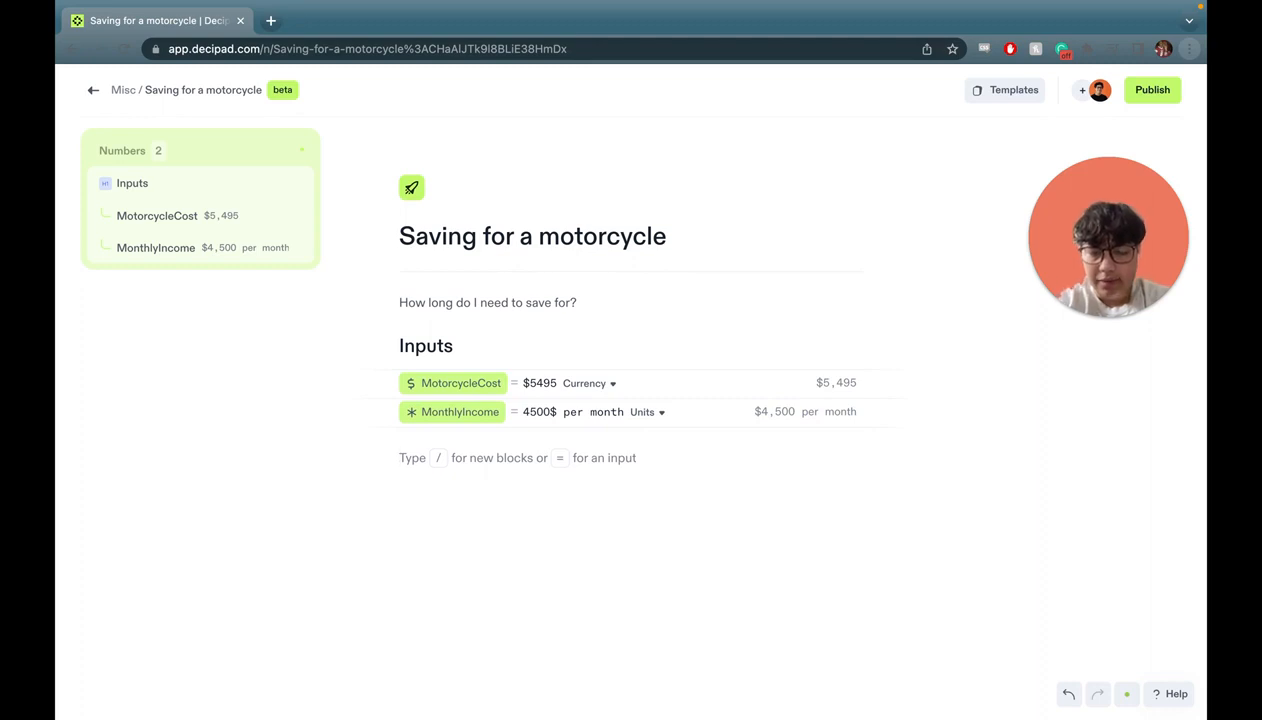
# Insert a slider named RetirementSavings set to 5%.
pyautogui.write('/')
pyautogui.scroll(-6, 576, 550)
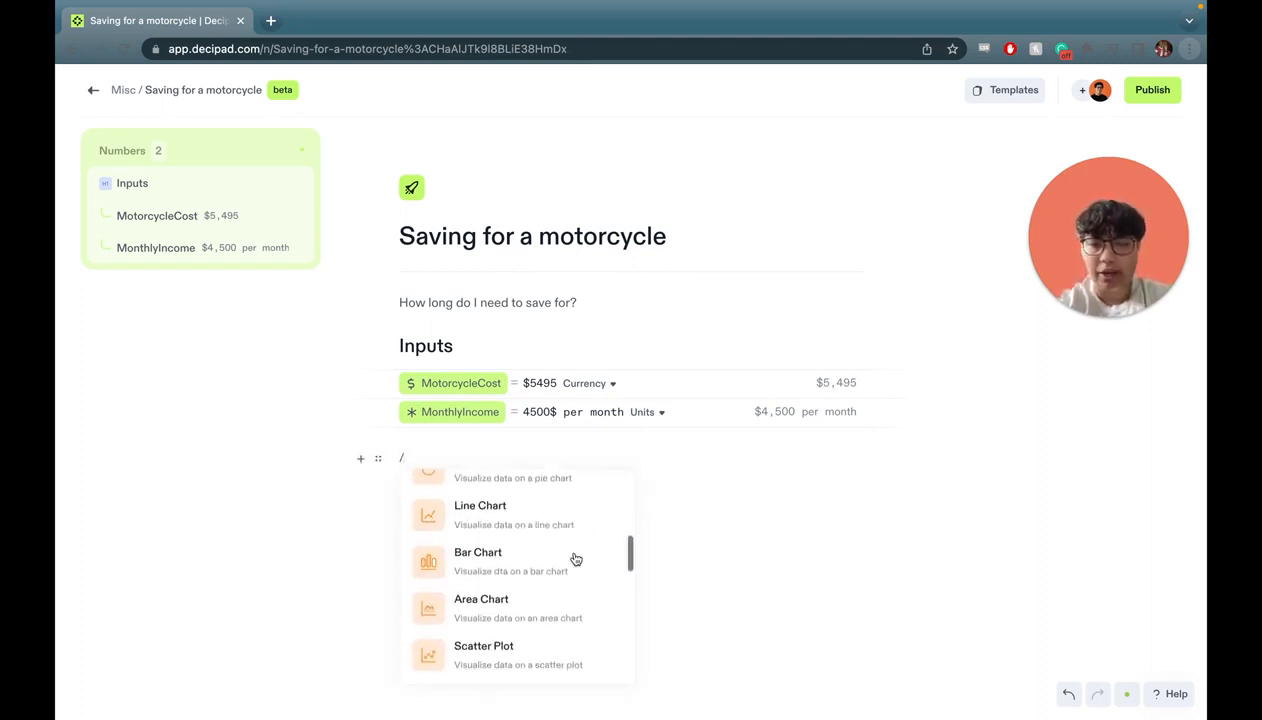
pyautogui.scroll(-4, 544, 588)
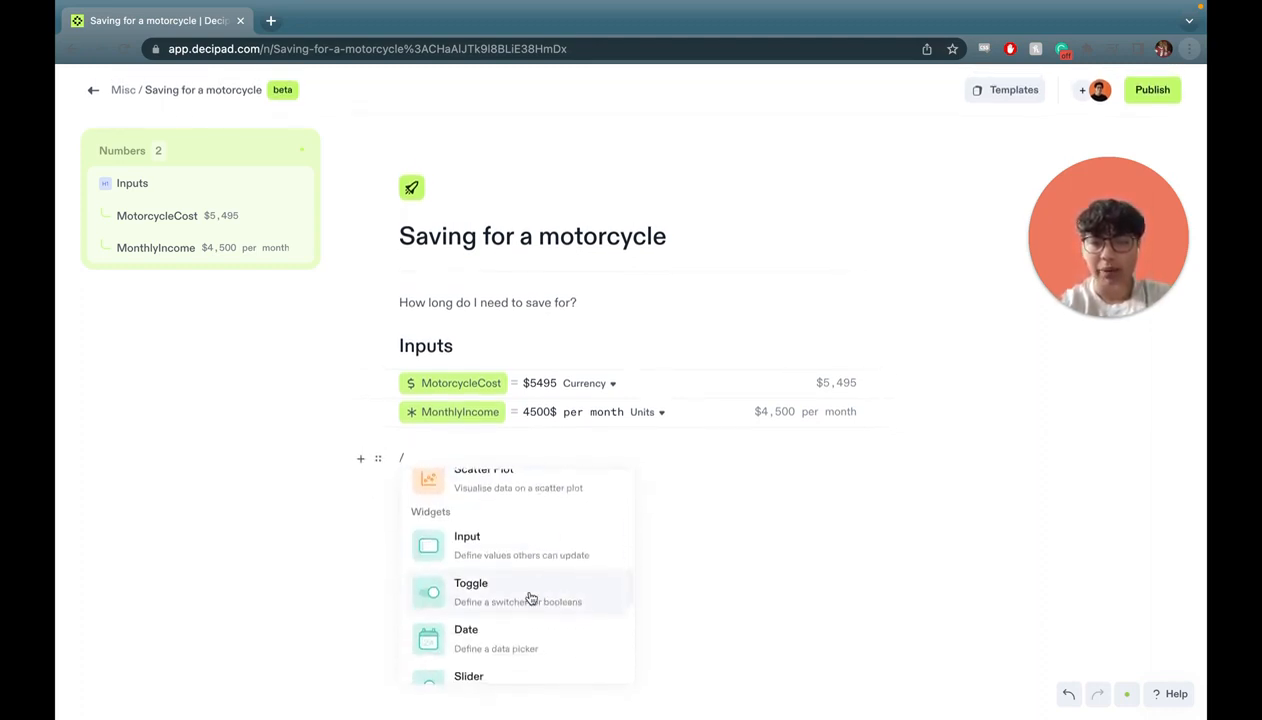
pyautogui.scroll(-3, 515, 640)
pyautogui.click(521, 632)
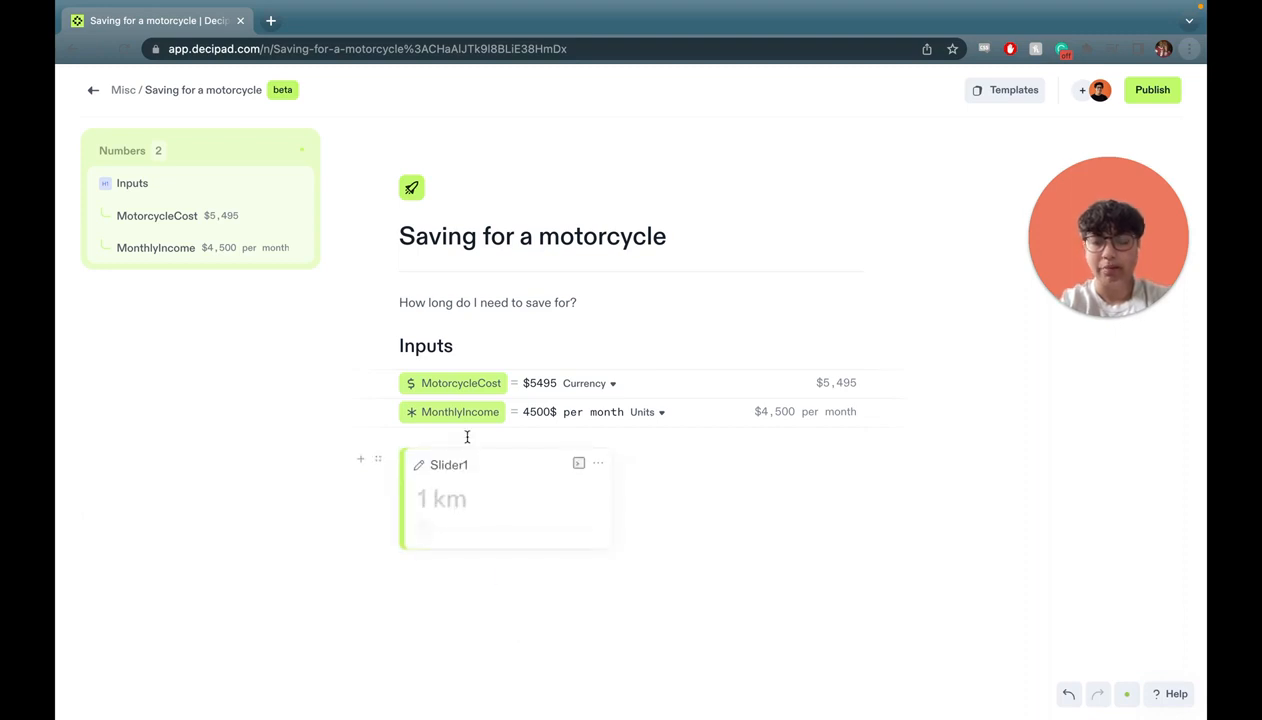
pyautogui.doubleClick(457, 472)
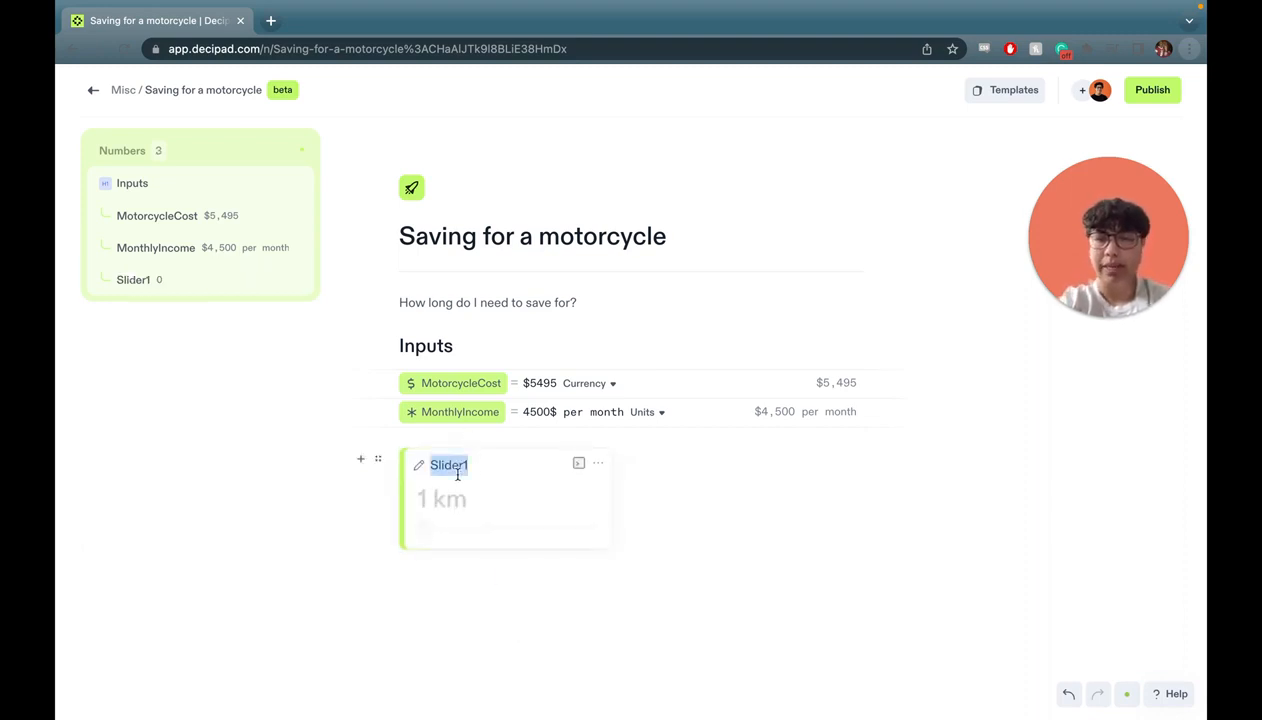
pyautogui.write('Retire')
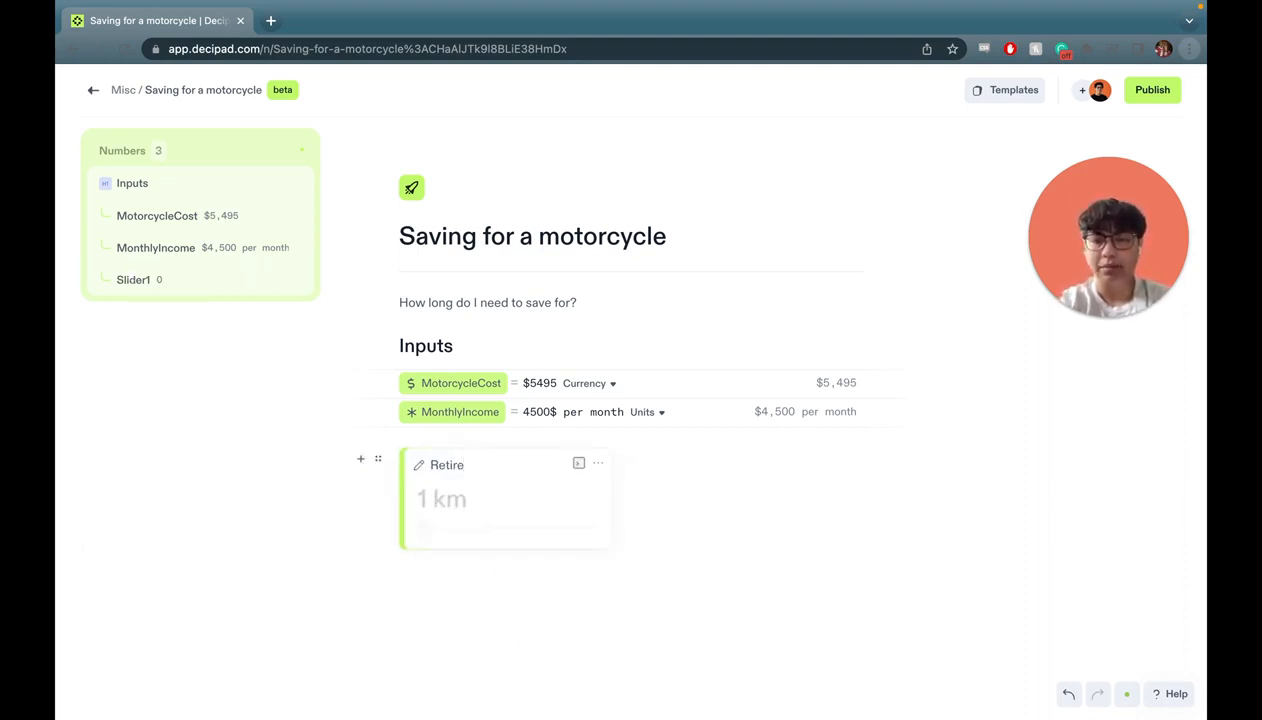
pyautogui.write('mentSavings')
pyautogui.press('Tab')
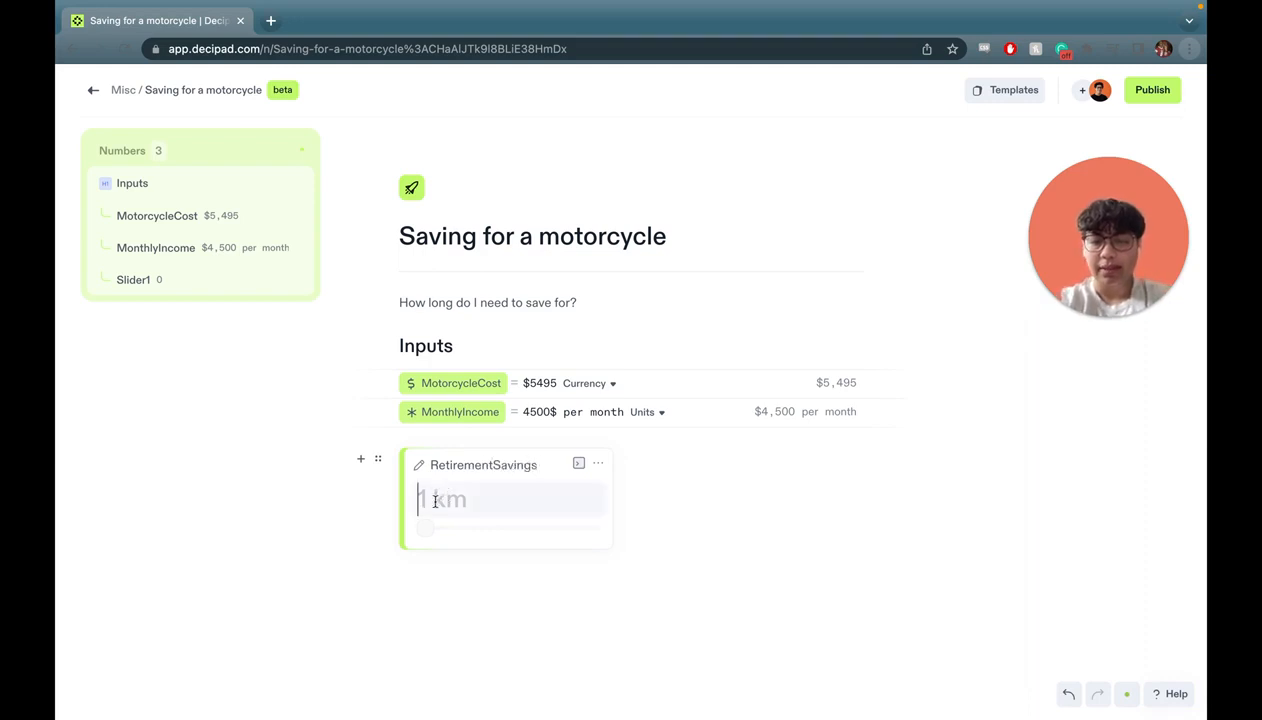
pyautogui.write('5%')
pyautogui.click(598, 462)
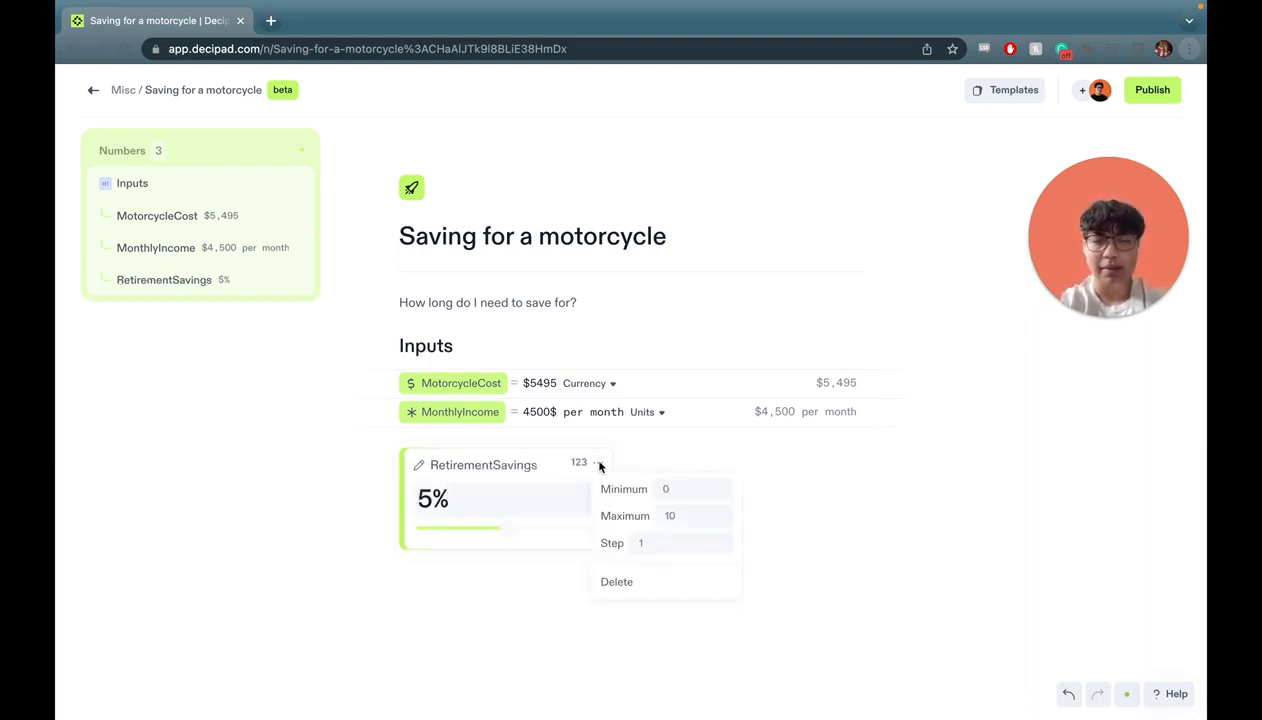
pyautogui.click(498, 489)
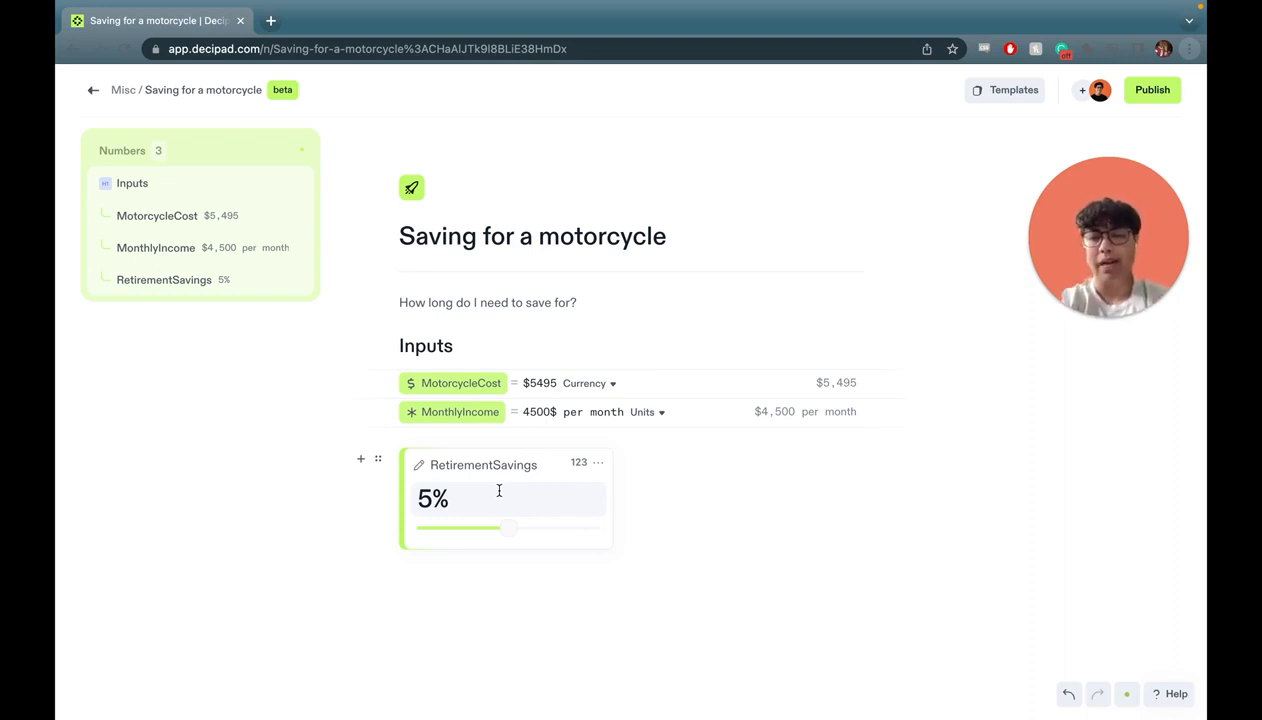
# Add an 'Expenses' heading with a new table beneath it.
pyautogui.click(479, 576)
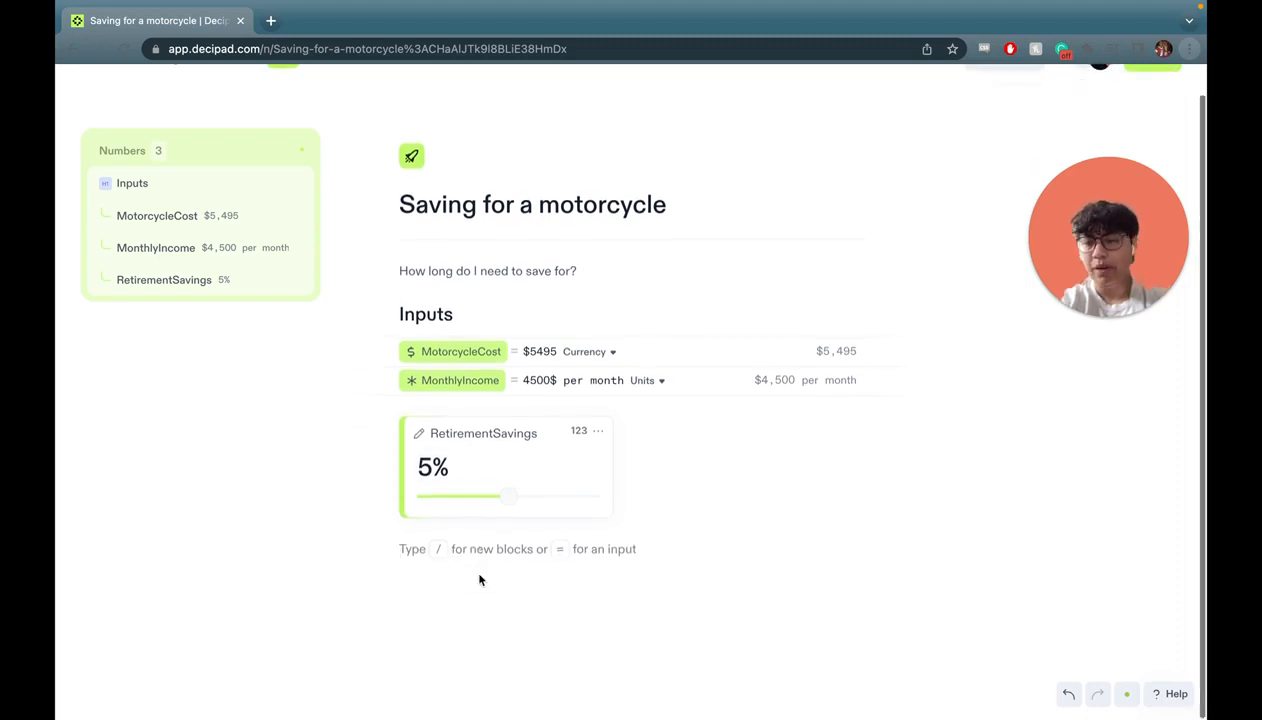
pyautogui.write('# Expenses')
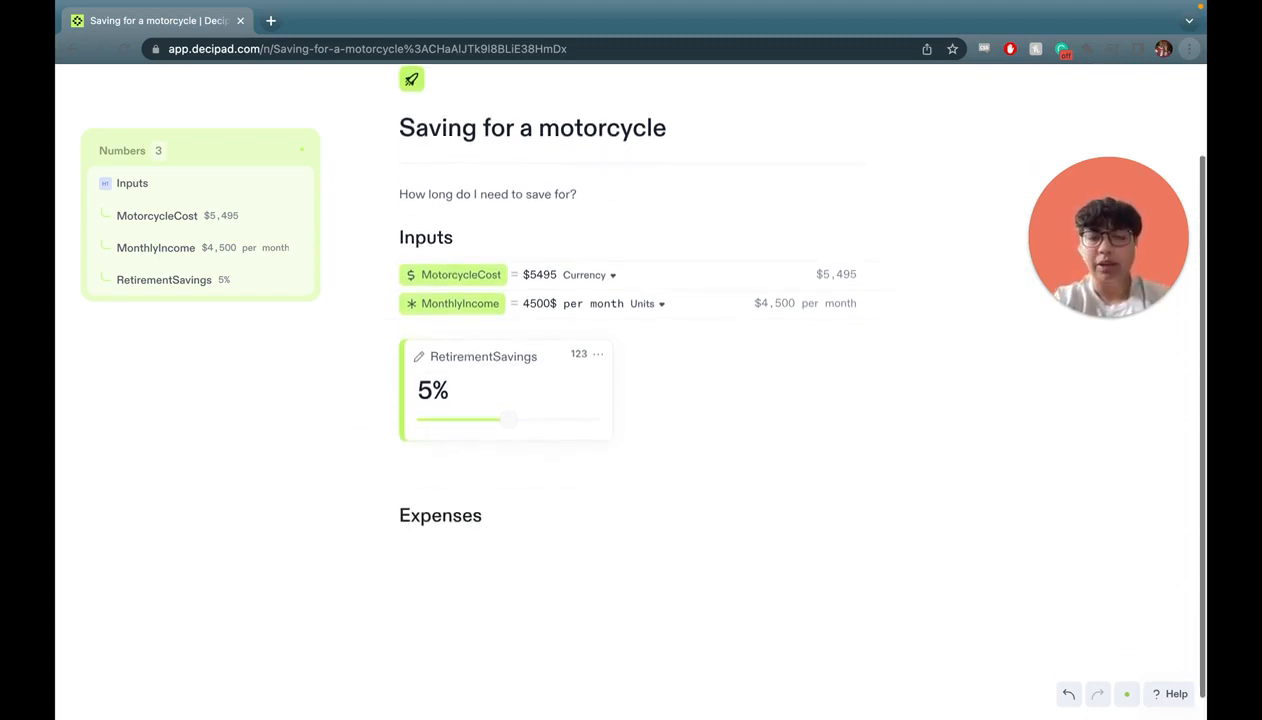
pyautogui.press('Return')
pyautogui.write('/')
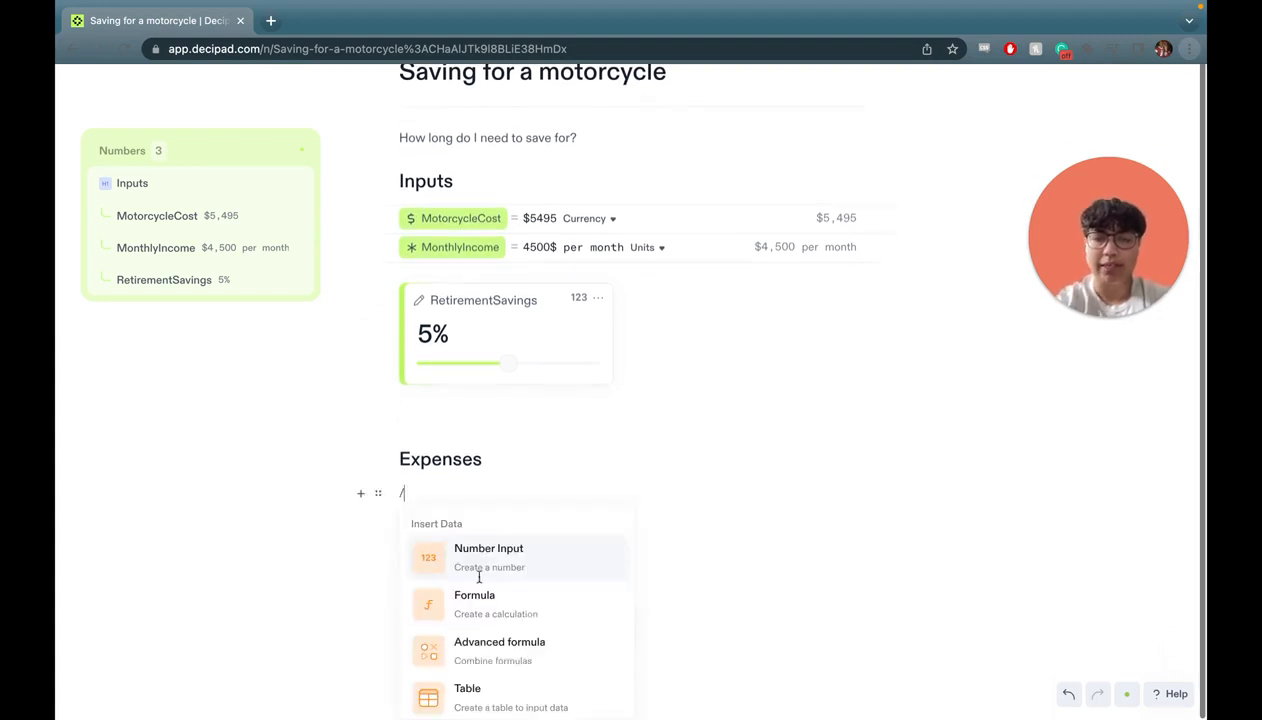
pyautogui.scroll(-1, 517, 625)
pyautogui.click(512, 636)
# Rename the table MonthlyExpenses with columns Item and Cost, deleting the third column.
pyautogui.doubleClick(433, 528)
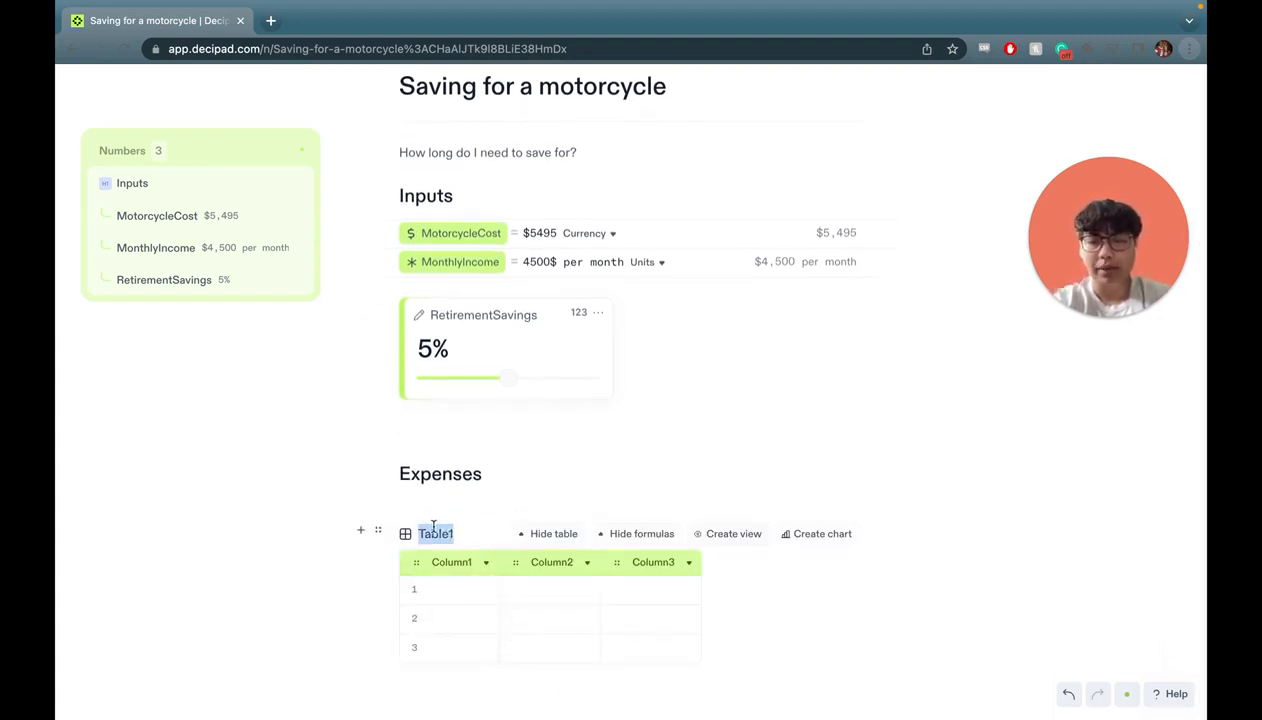
pyautogui.write('MonthlyExpenses')
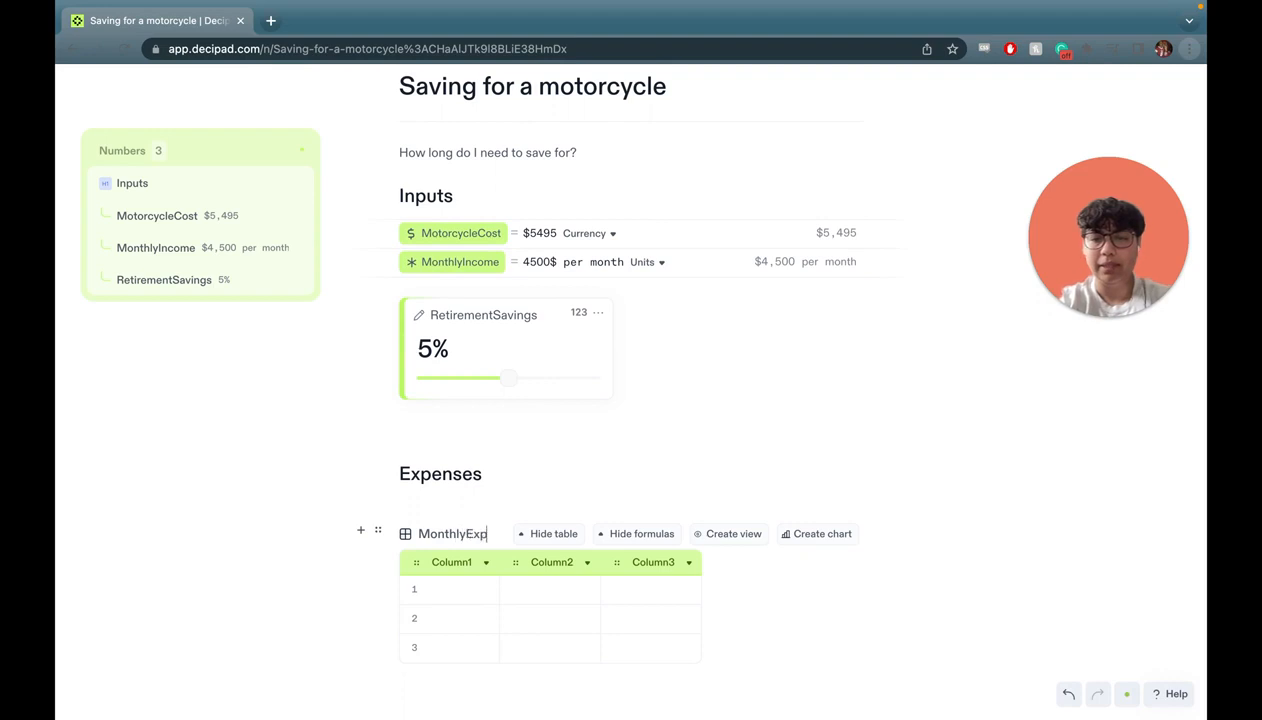
pyautogui.doubleClick(445, 562)
pyautogui.write('Item')
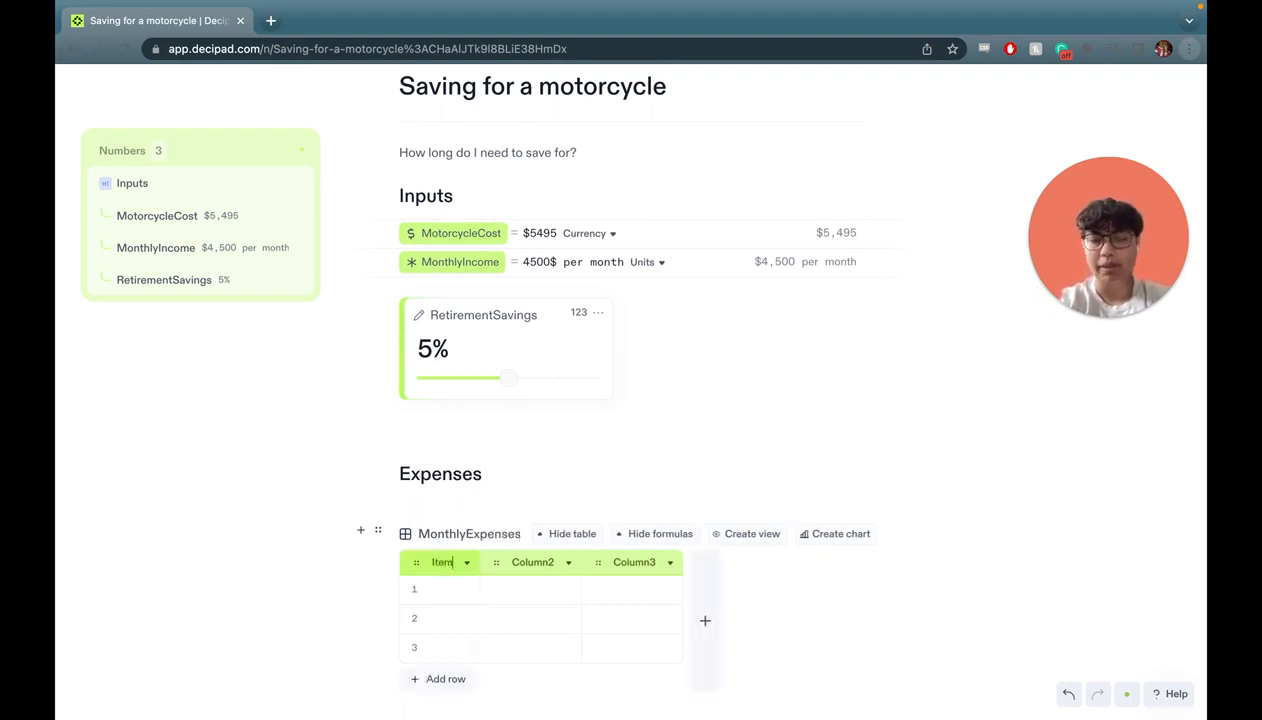
pyautogui.doubleClick(527, 562)
pyautogui.write('Cost')
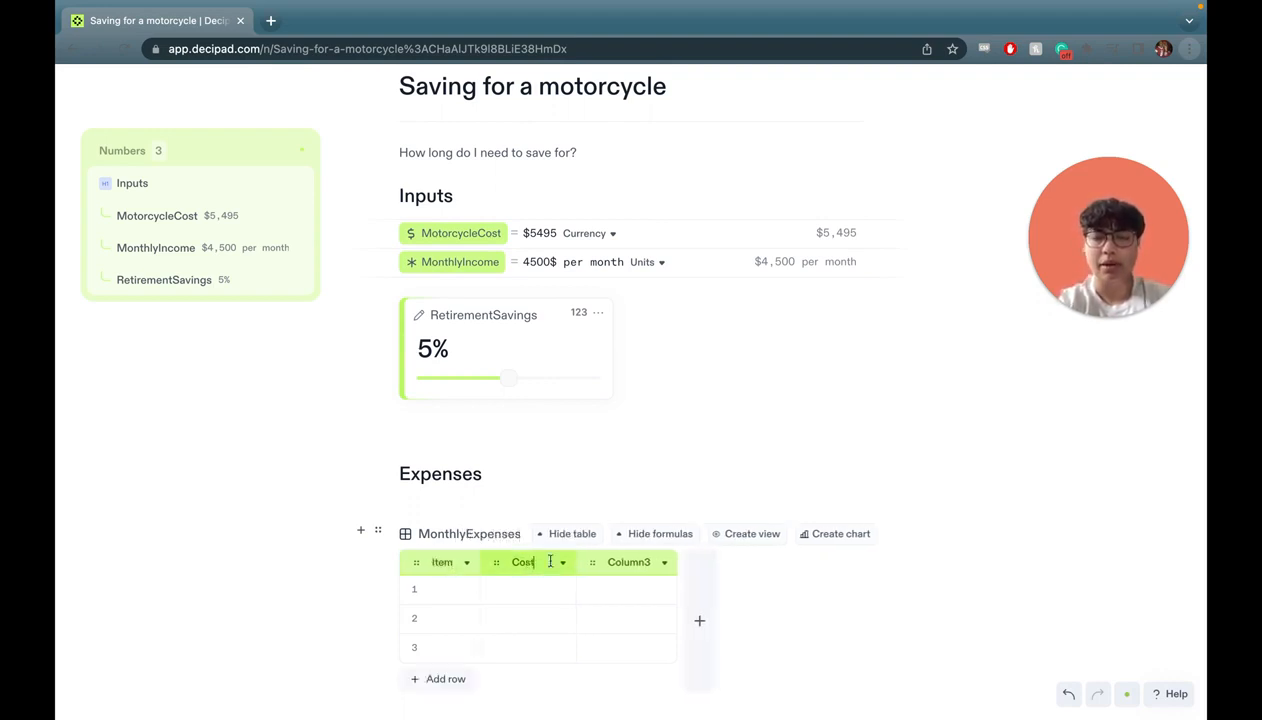
pyautogui.click(665, 544)
pyautogui.click(705, 598)
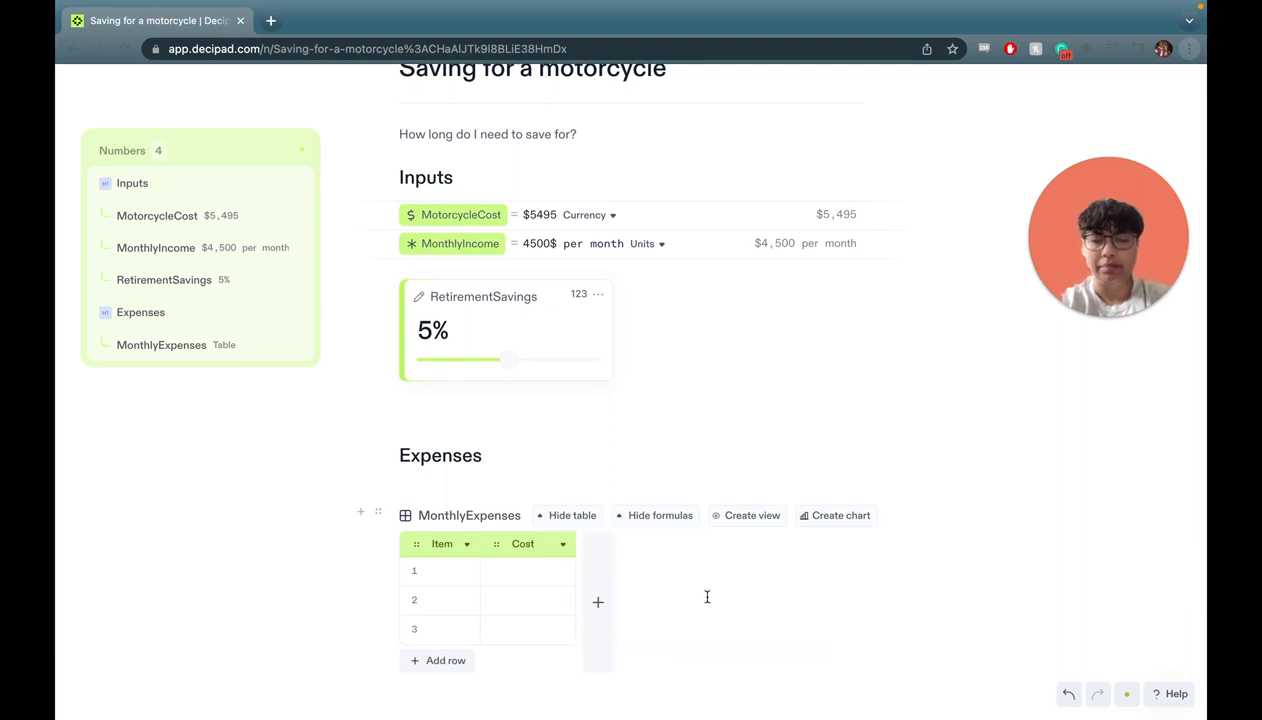
# Fill the rows: Rent $1400 per month, Food $220 per month, Pet Insurance $400 per year.
pyautogui.click(450, 570)
pyautogui.write('Rent')
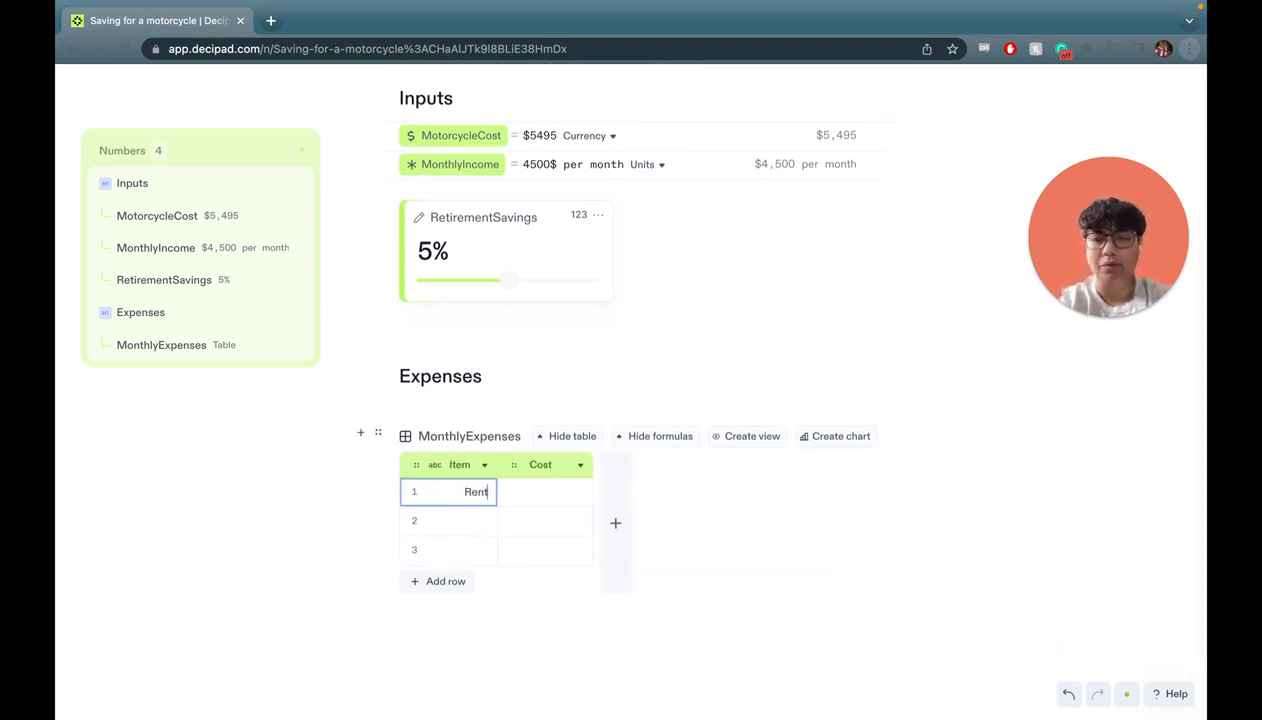
pyautogui.press('Tab')
pyautogui.write('$1400')
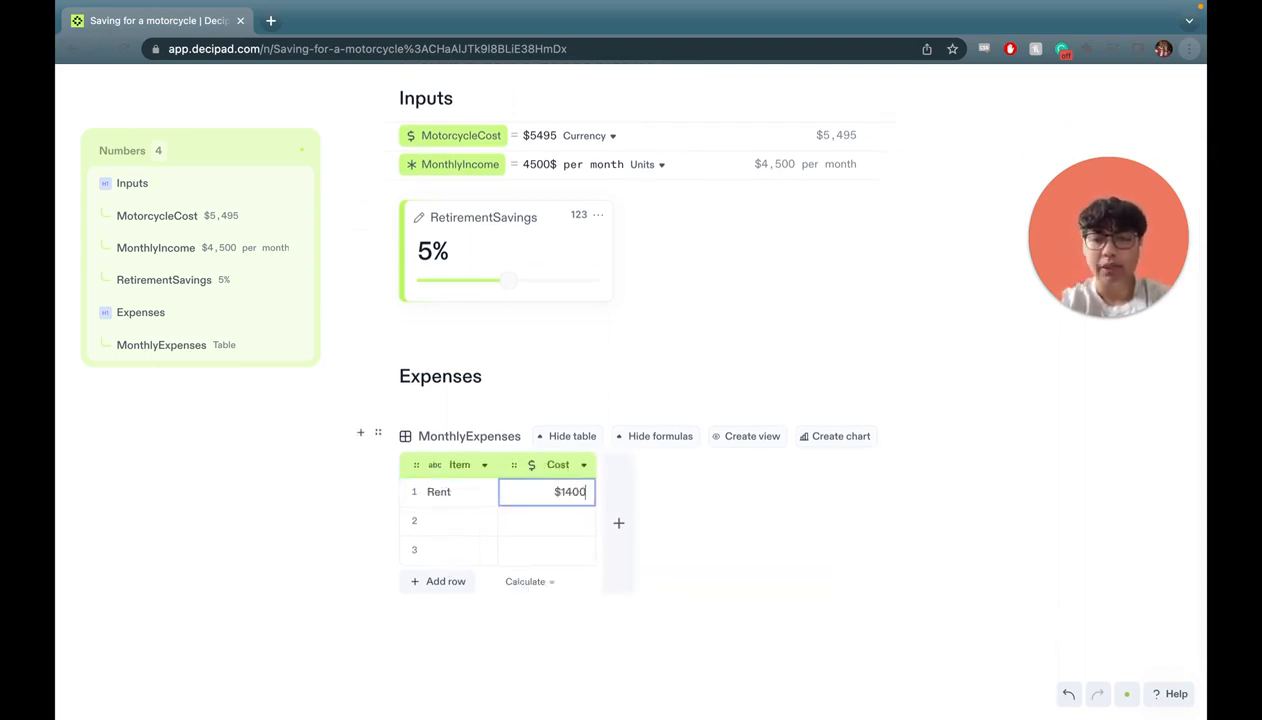
pyautogui.write(' per month')
pyautogui.press('Tab')
pyautogui.write('Food')
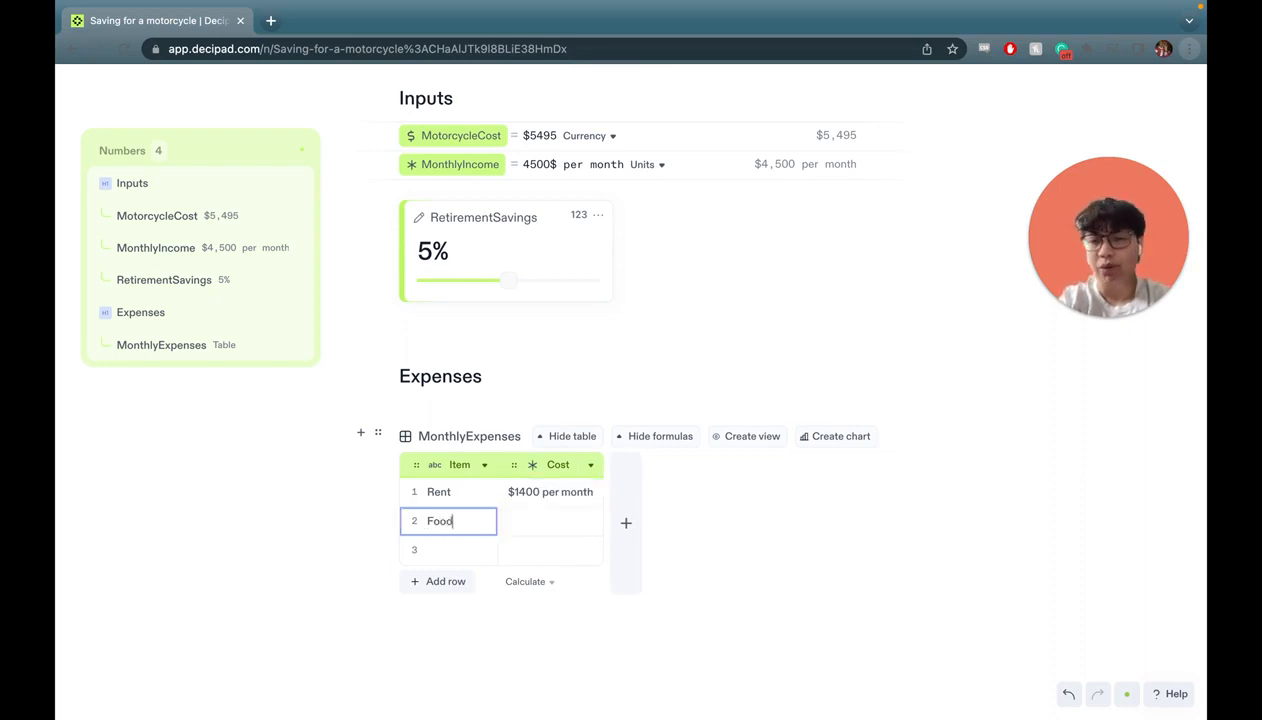
pyautogui.press('Tab')
pyautogui.write('$220 per month')
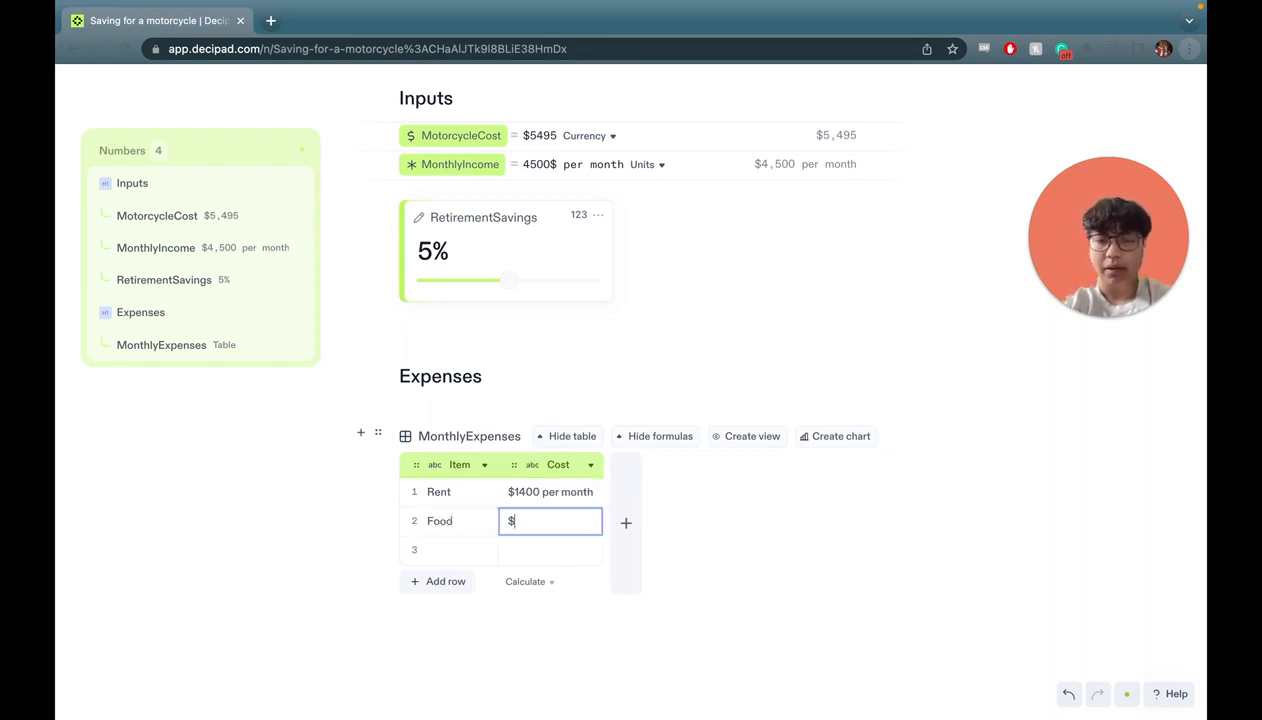
pyautogui.press('Tab')
pyautogui.write('Pe')
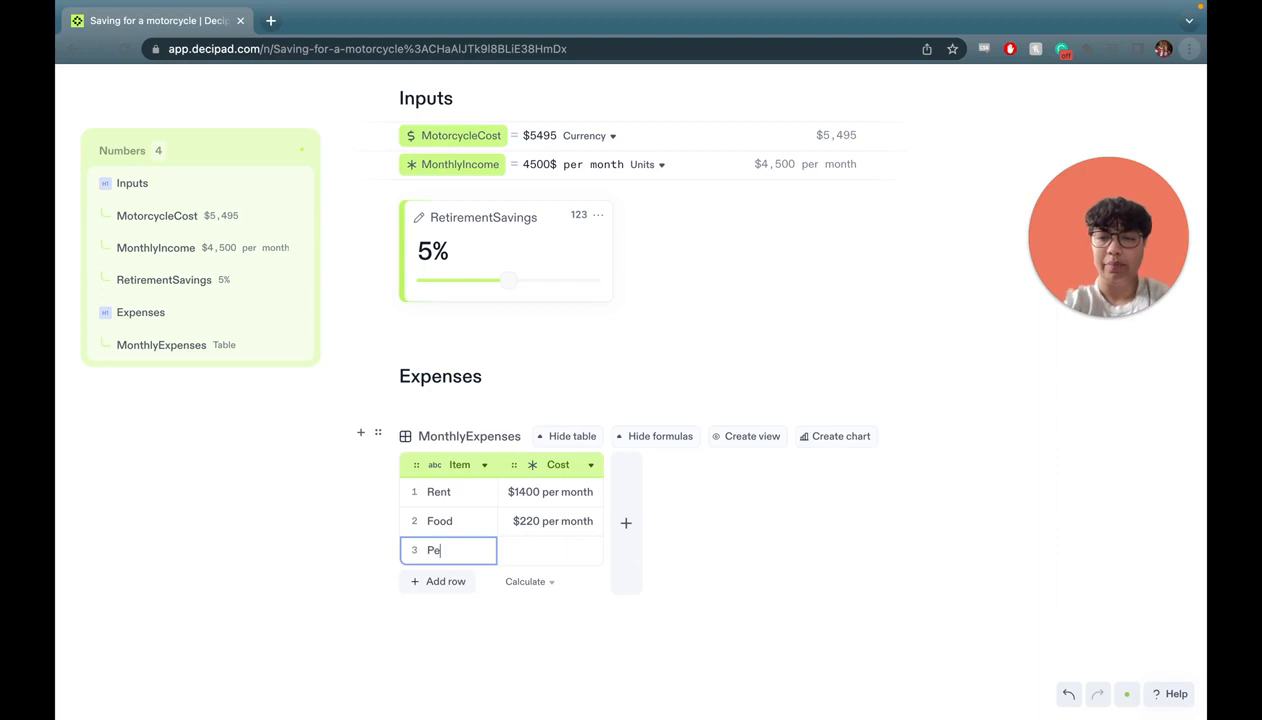
pyautogui.write('t Insurance')
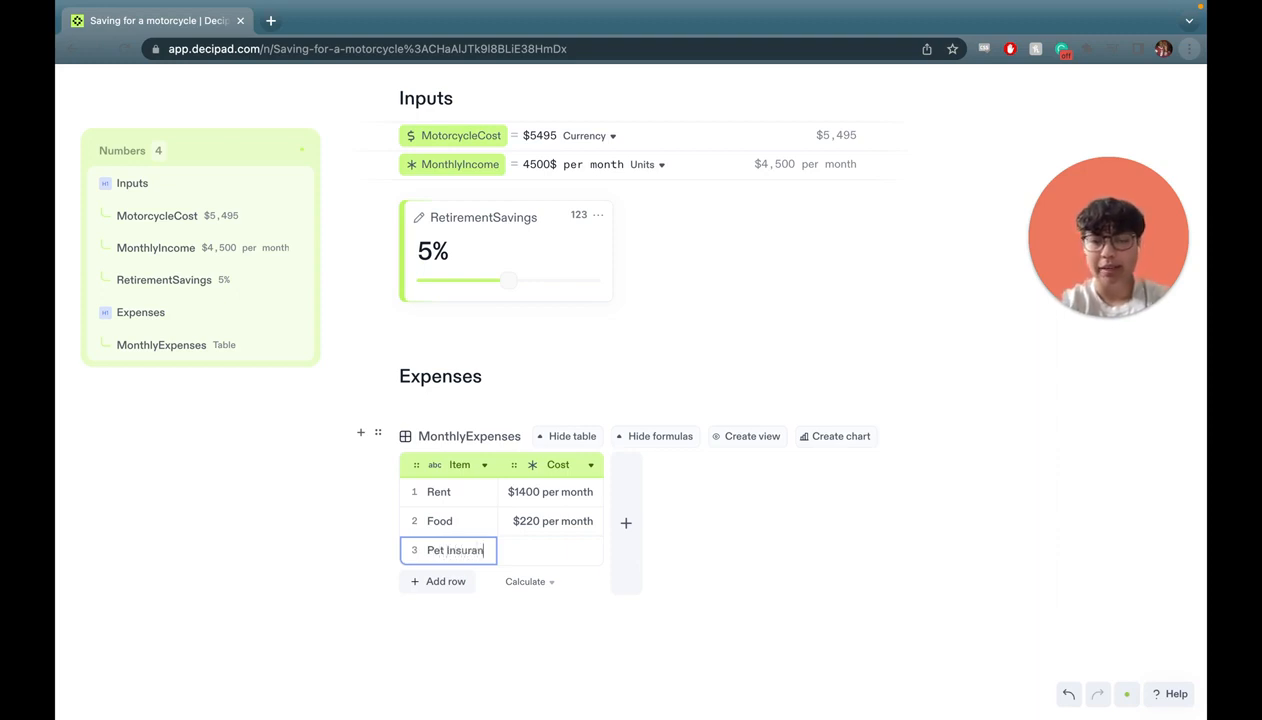
pyautogui.press('Tab')
pyautogui.write('$400 per year')
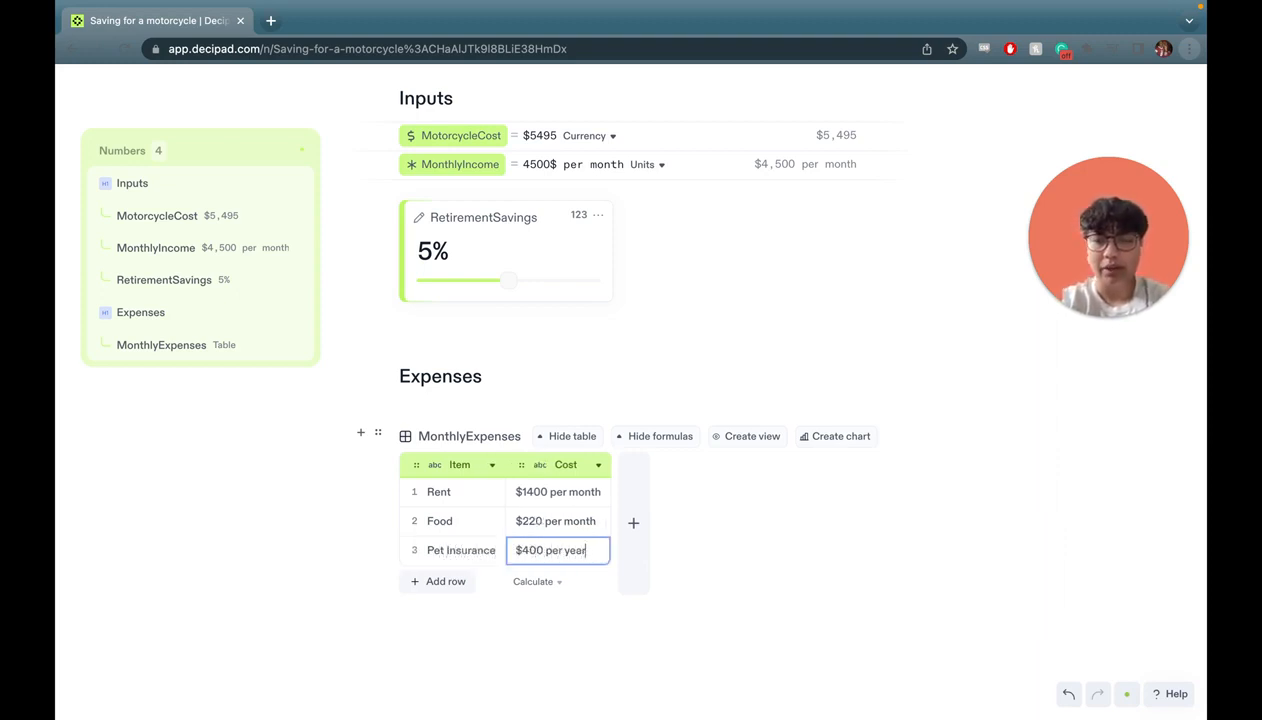
pyautogui.scroll(-2, 470, 611)
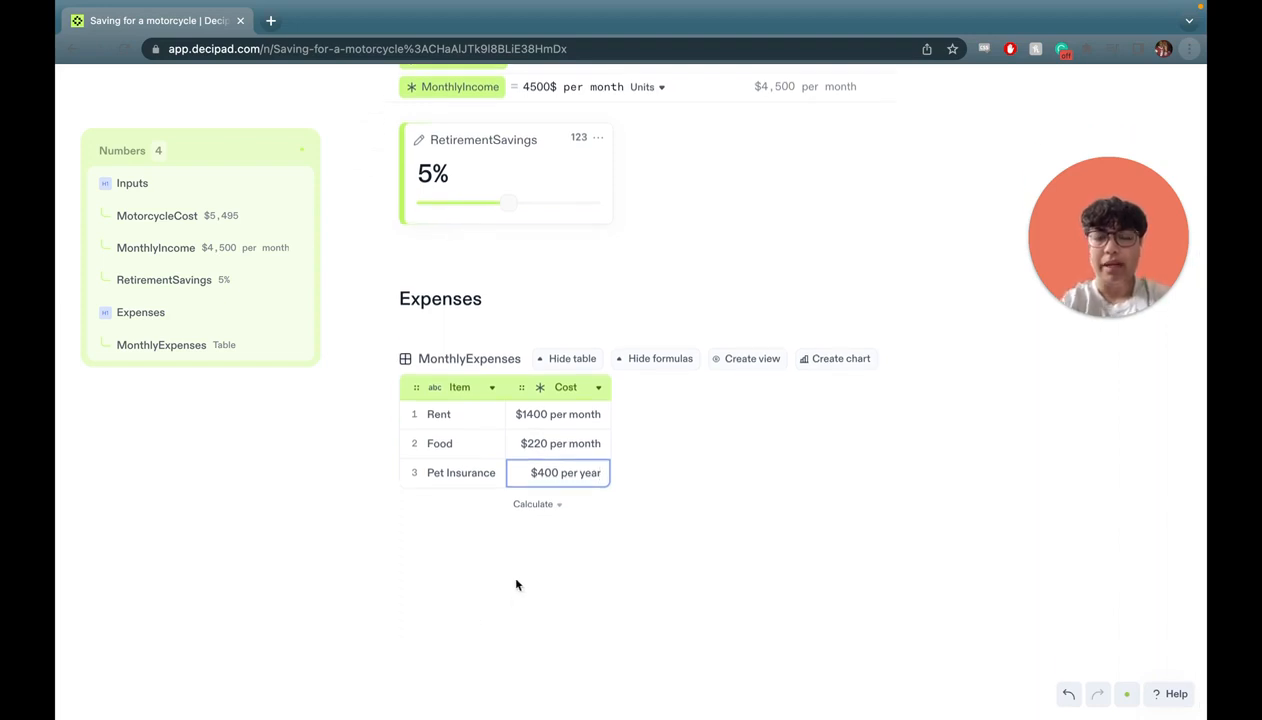
# Show the sum of the Cost column at the bottom of the table.
pyautogui.click(557, 506)
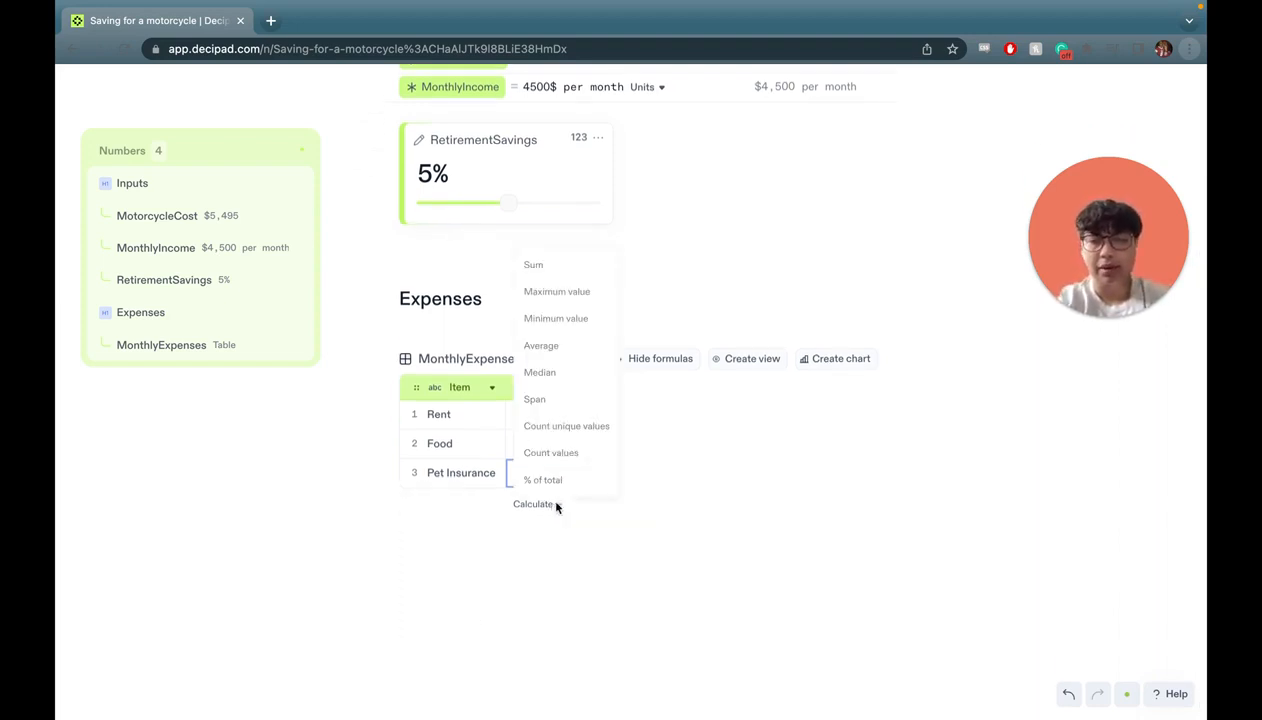
pyautogui.click(577, 259)
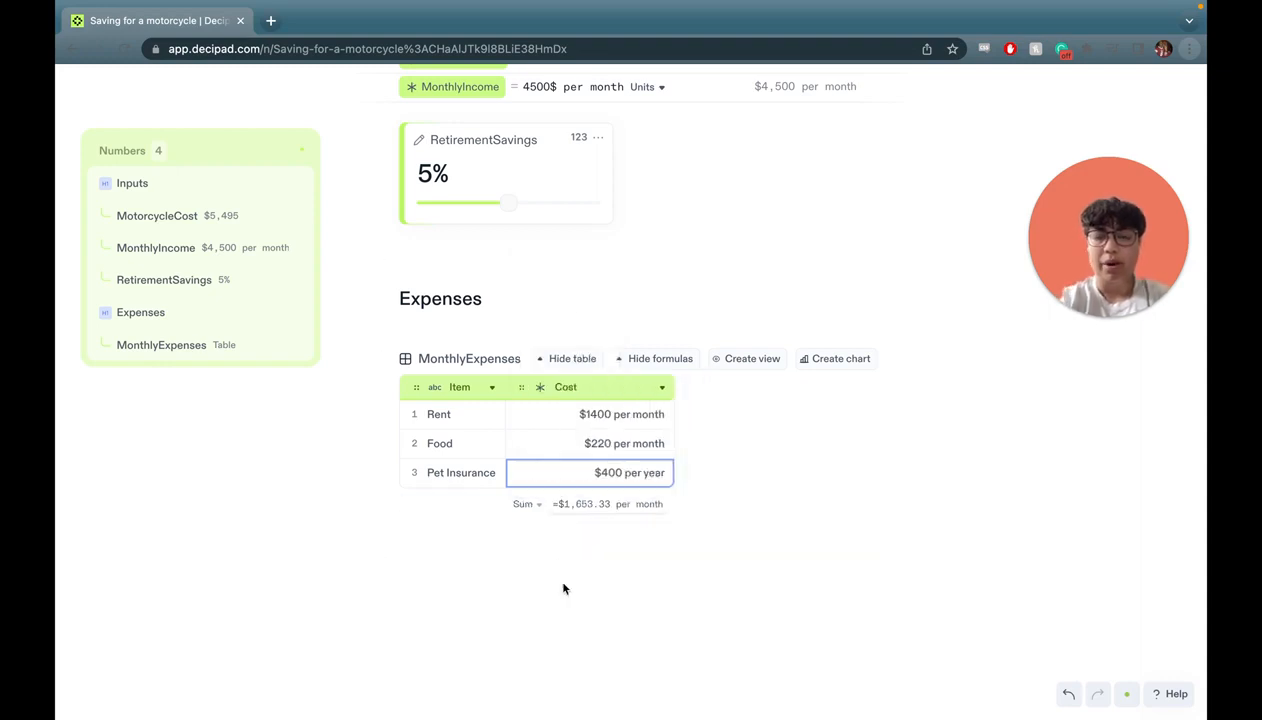
pyautogui.click(570, 552)
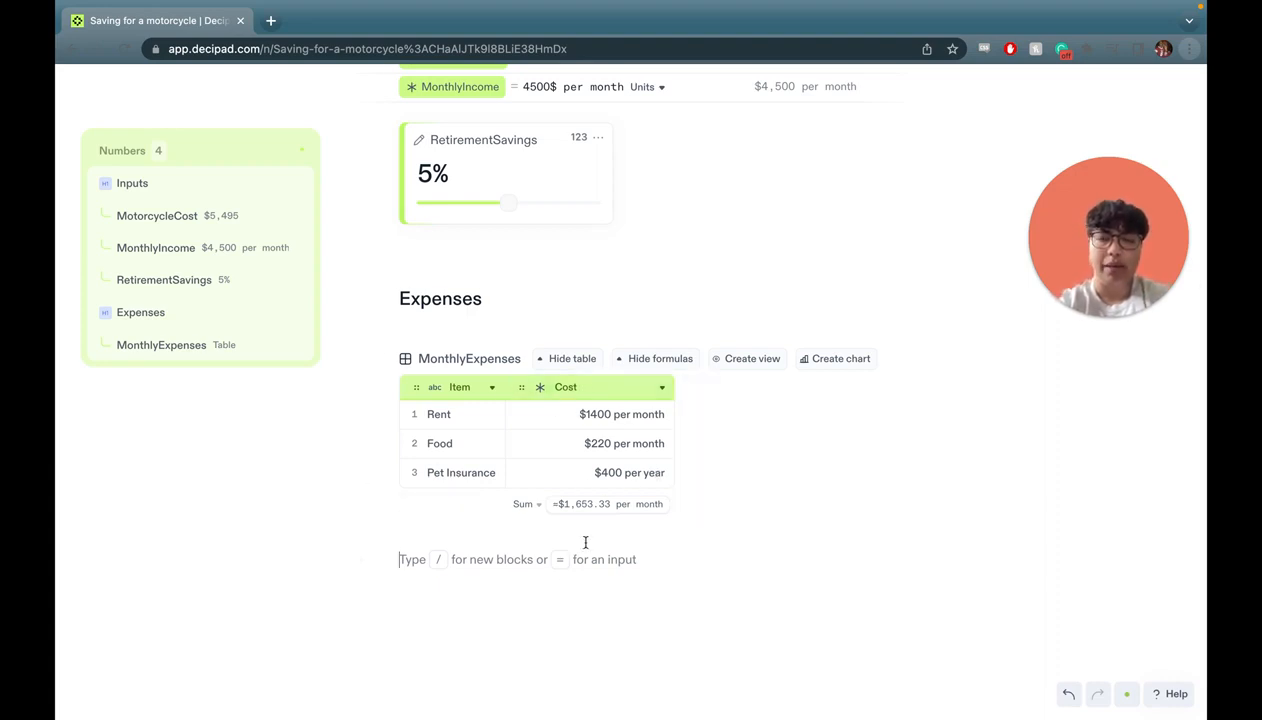
pyautogui.scroll(-1, 580, 542)
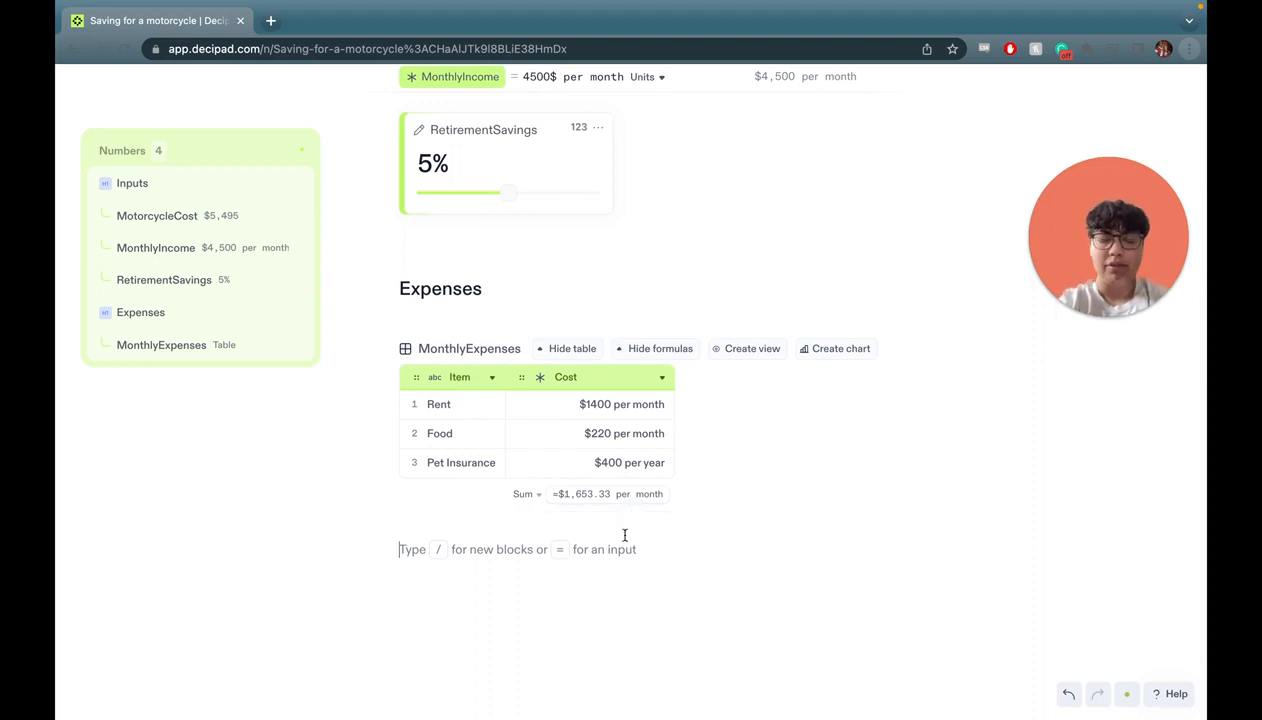
# Correct Rent's cost unit so it stays $1400 per month.
pyautogui.doubleClick(647, 406)
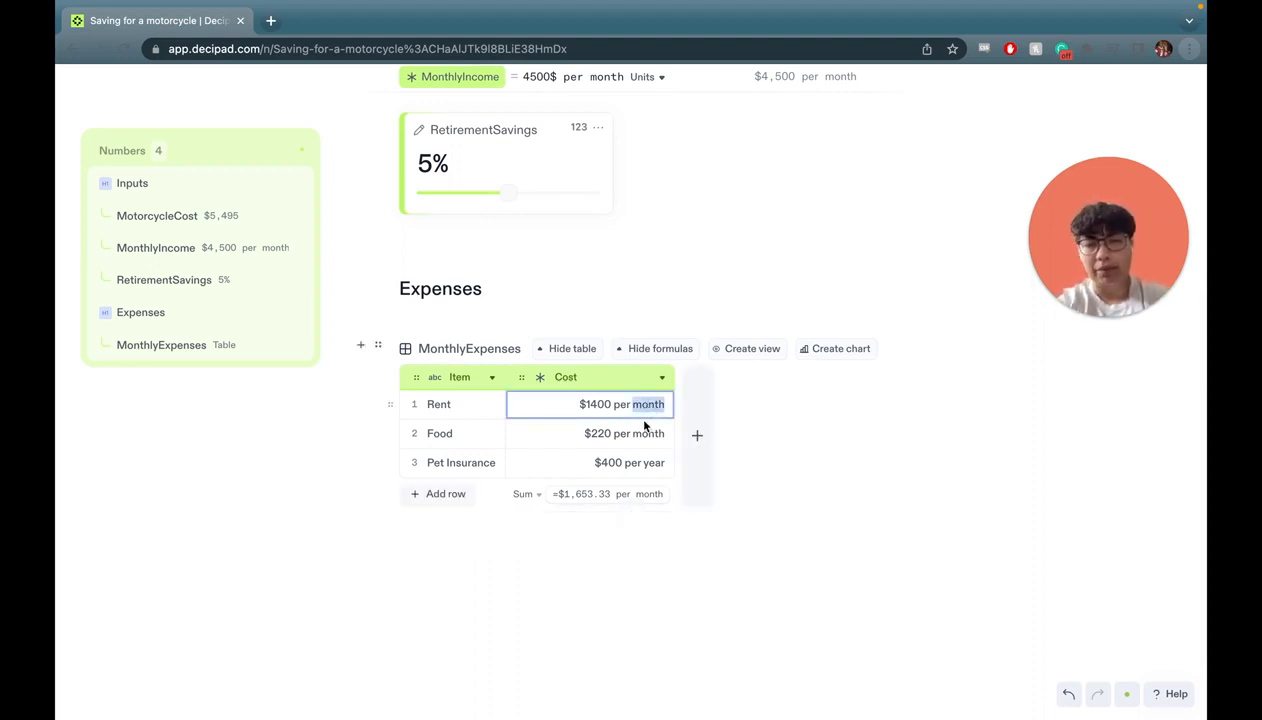
pyautogui.write('year')
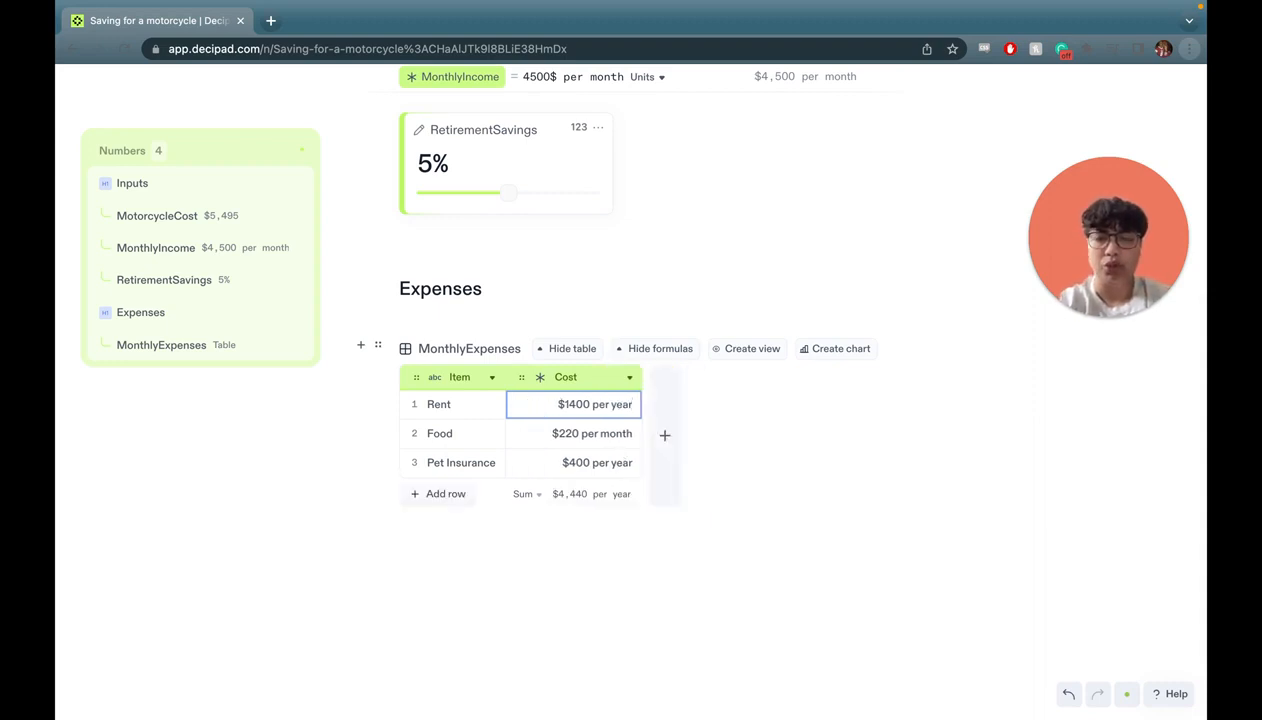
pyautogui.press('BackSpace')
pyautogui.press('BackSpace')
pyautogui.press('BackSpace')
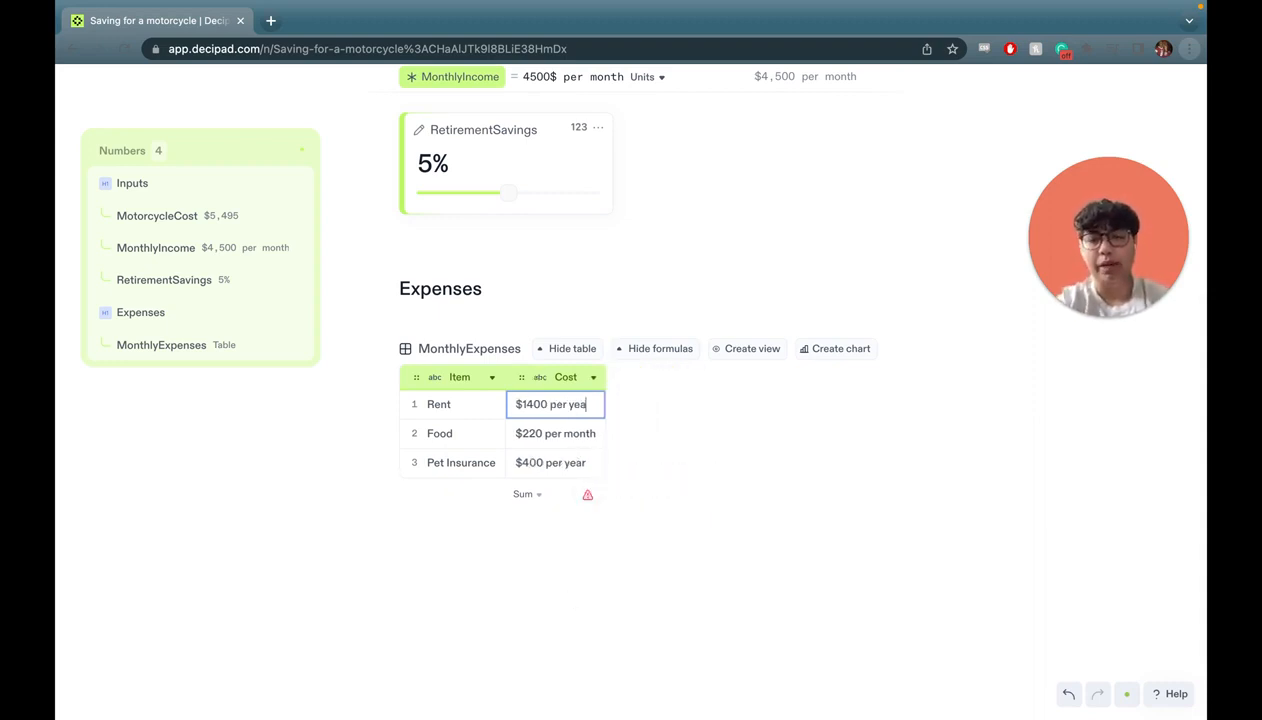
pyautogui.write('month')
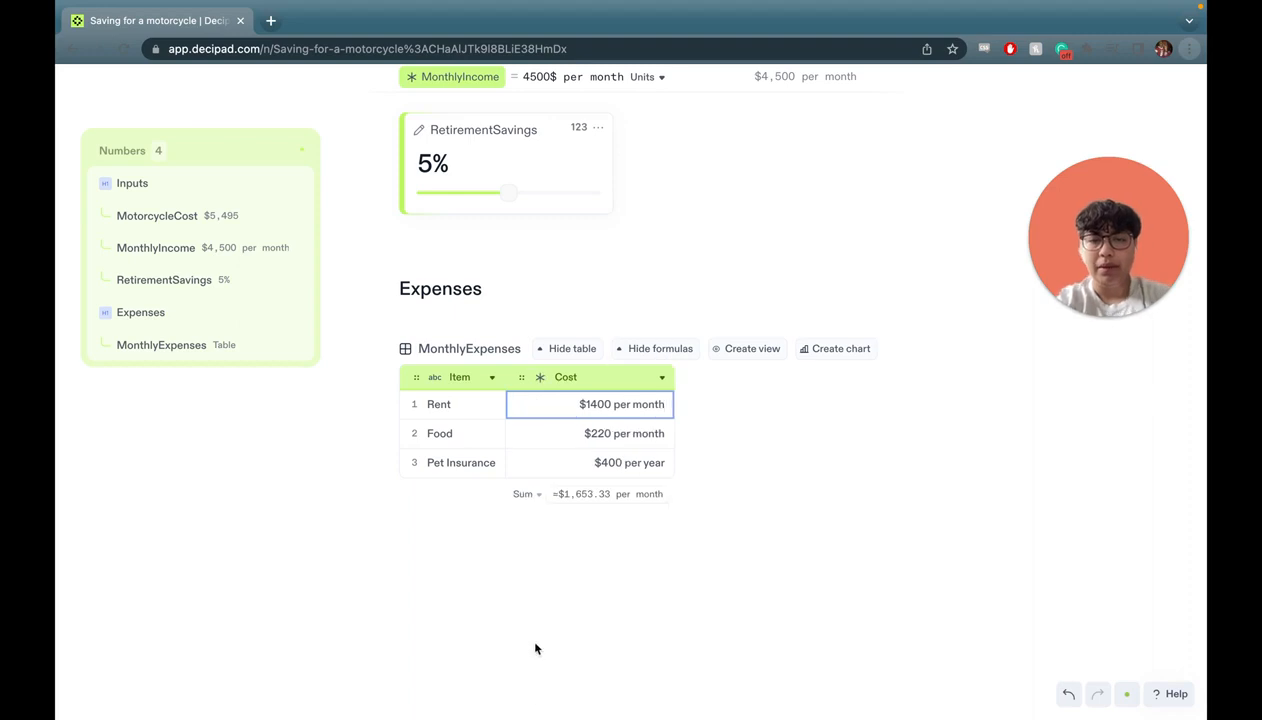
pyautogui.click(502, 530)
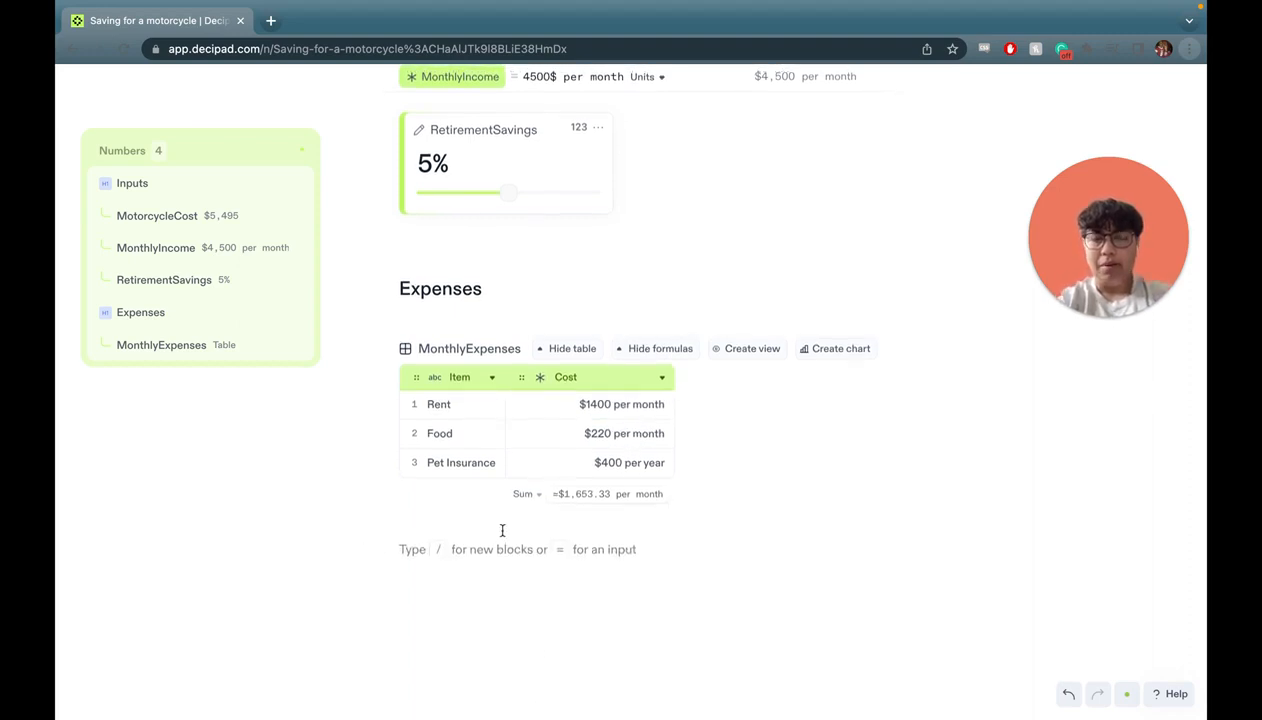
pyautogui.scroll(3, 502, 530)
pyautogui.scroll(-1, 678, 373)
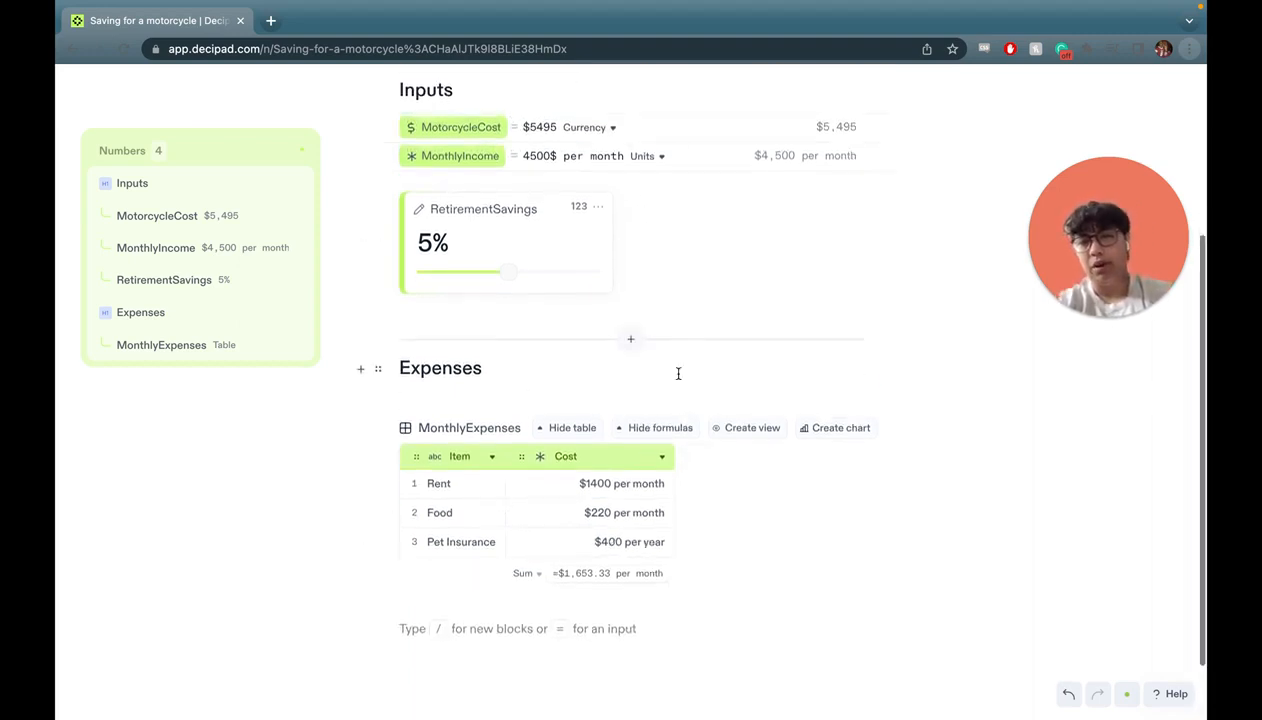
pyautogui.scroll(-2, 510, 588)
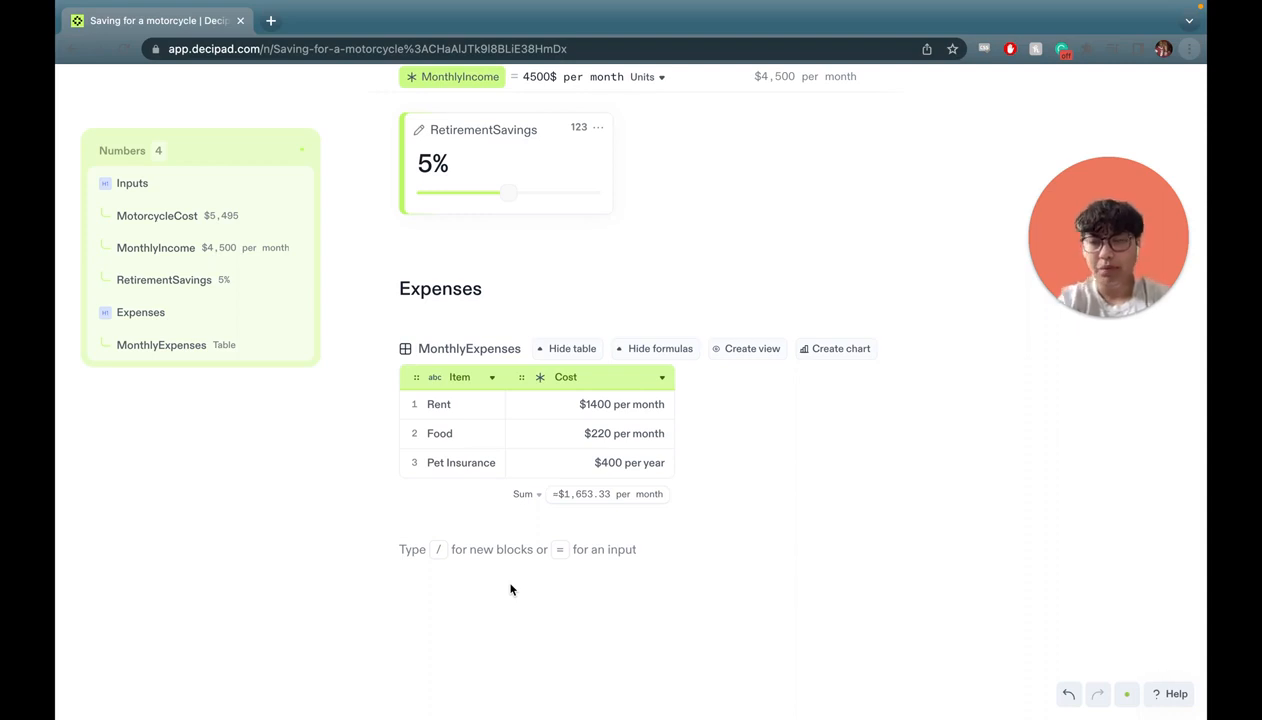
# Insert a number input named MotoFunds below the MonthlyExpenses table and clear its default value.
pyautogui.click(474, 540)
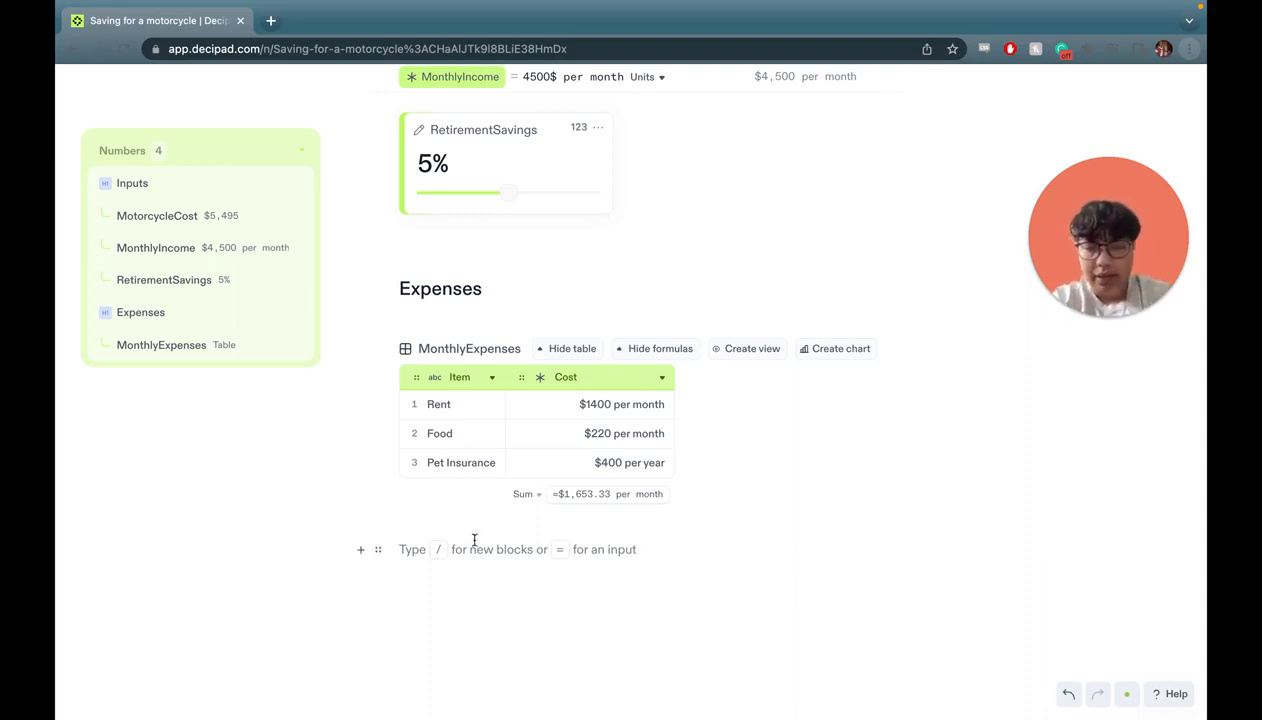
pyautogui.write('/')
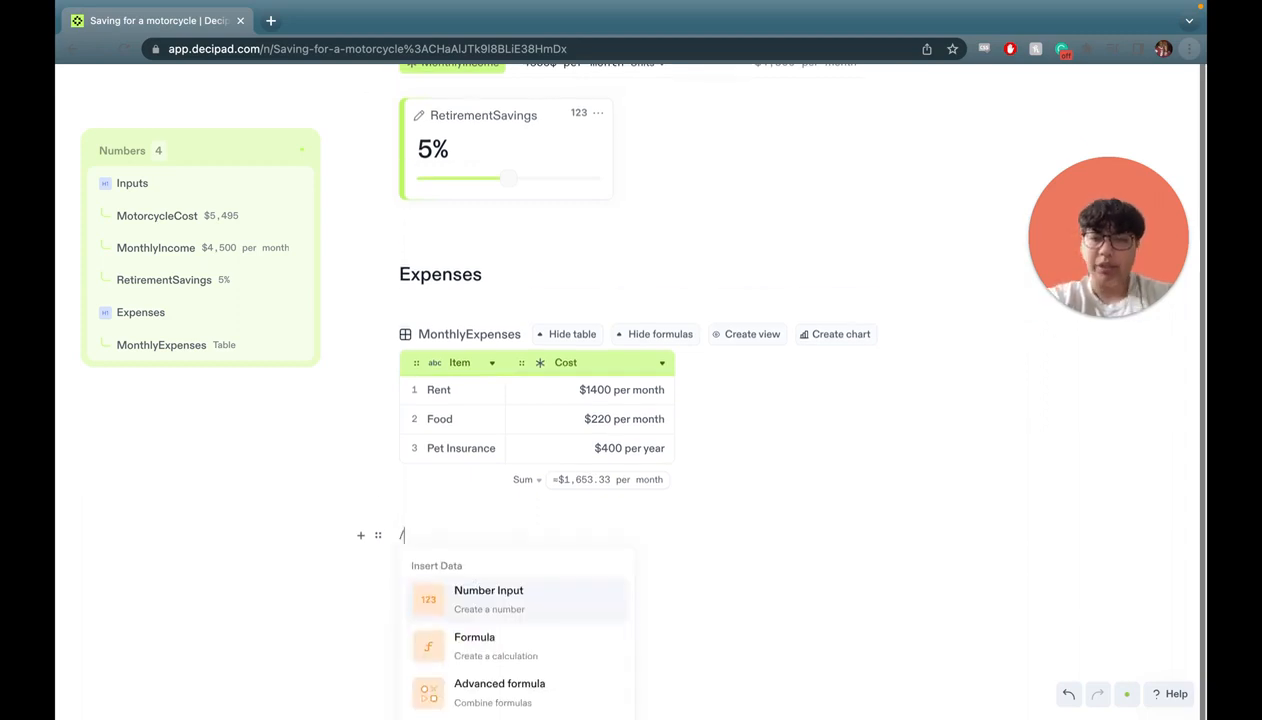
pyautogui.click(477, 585)
pyautogui.doubleClick(447, 538)
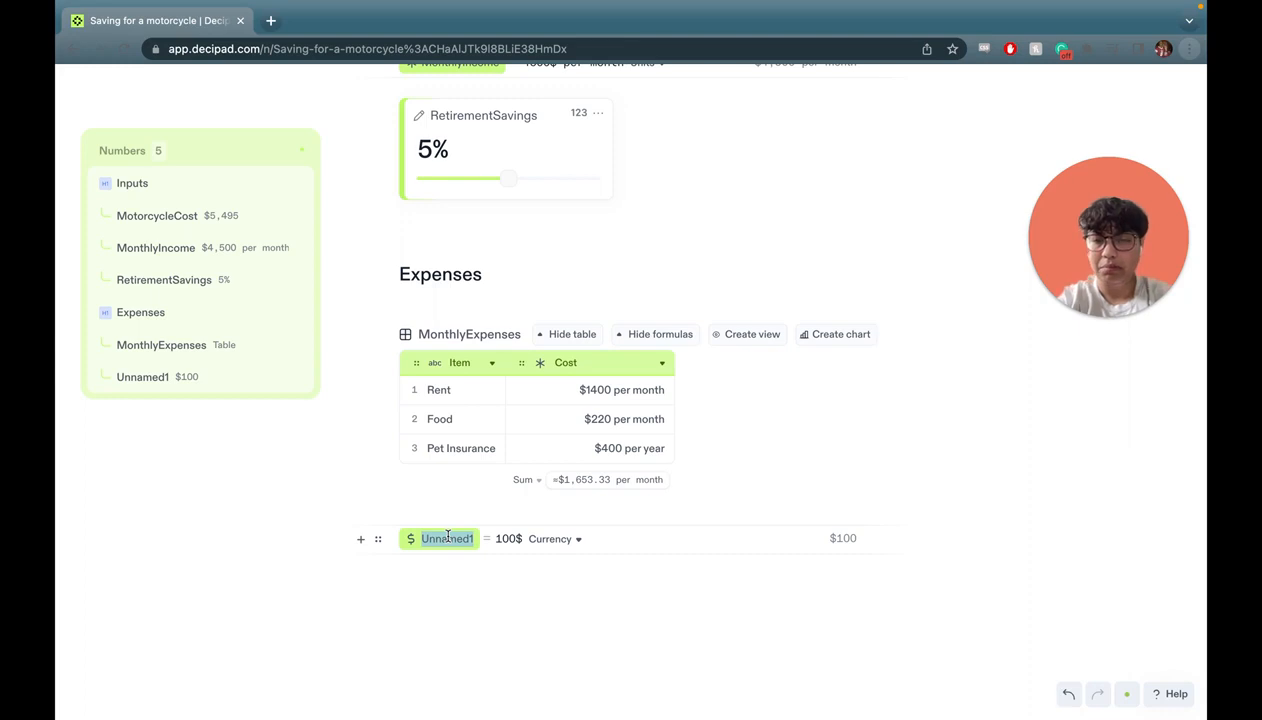
pyautogui.write('MotoFunds')
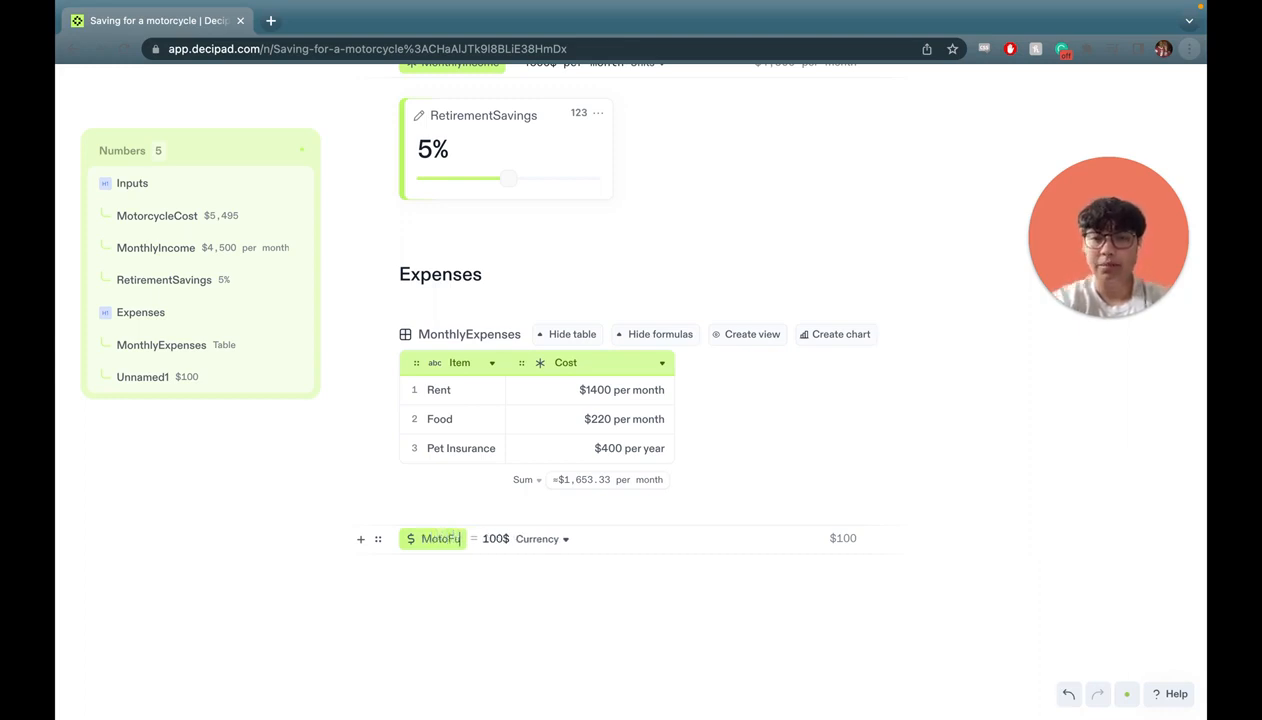
pyautogui.doubleClick(508, 541)
pyautogui.press('Right')
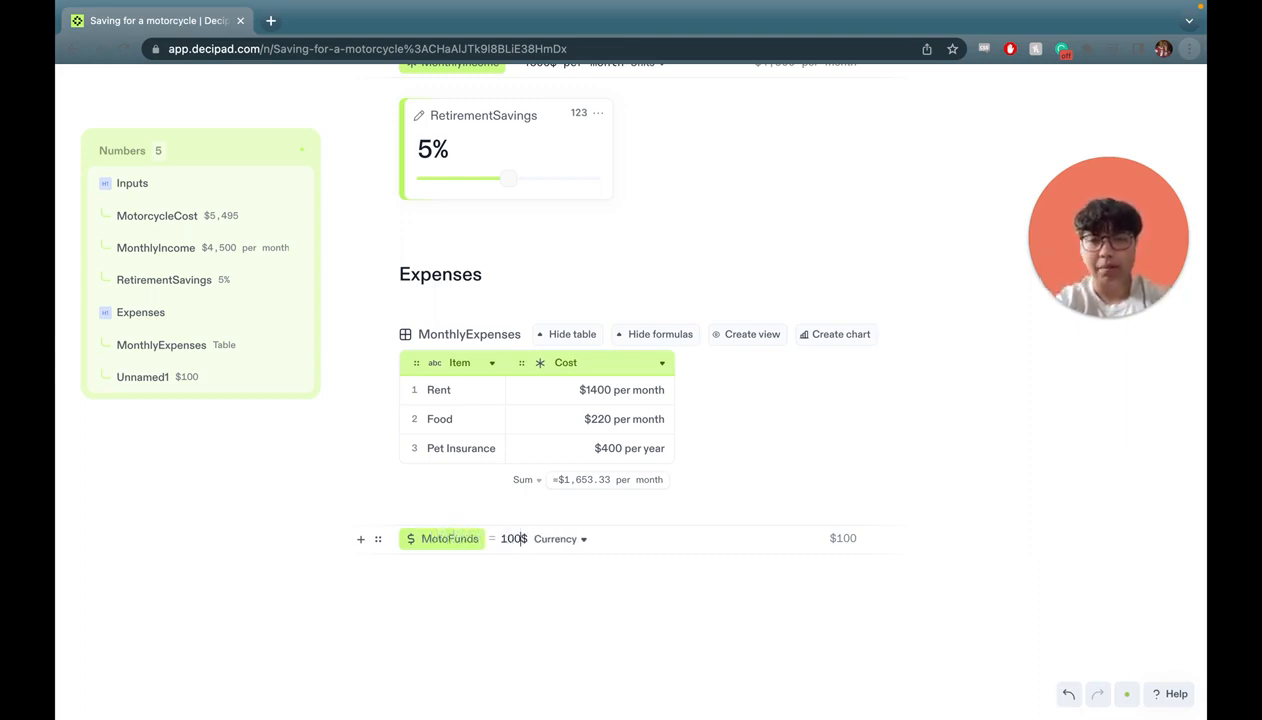
pyautogui.press('BackSpace')
pyautogui.press('BackSpace')
pyautogui.press('BackSpace')
pyautogui.press('BackSpace')
# Set MotoFunds to MonthlyIncome − RetirementSavings − sum of MonthlyExpenses.Cost, about $2,621.67 per month.
pyautogui.write('Mon')
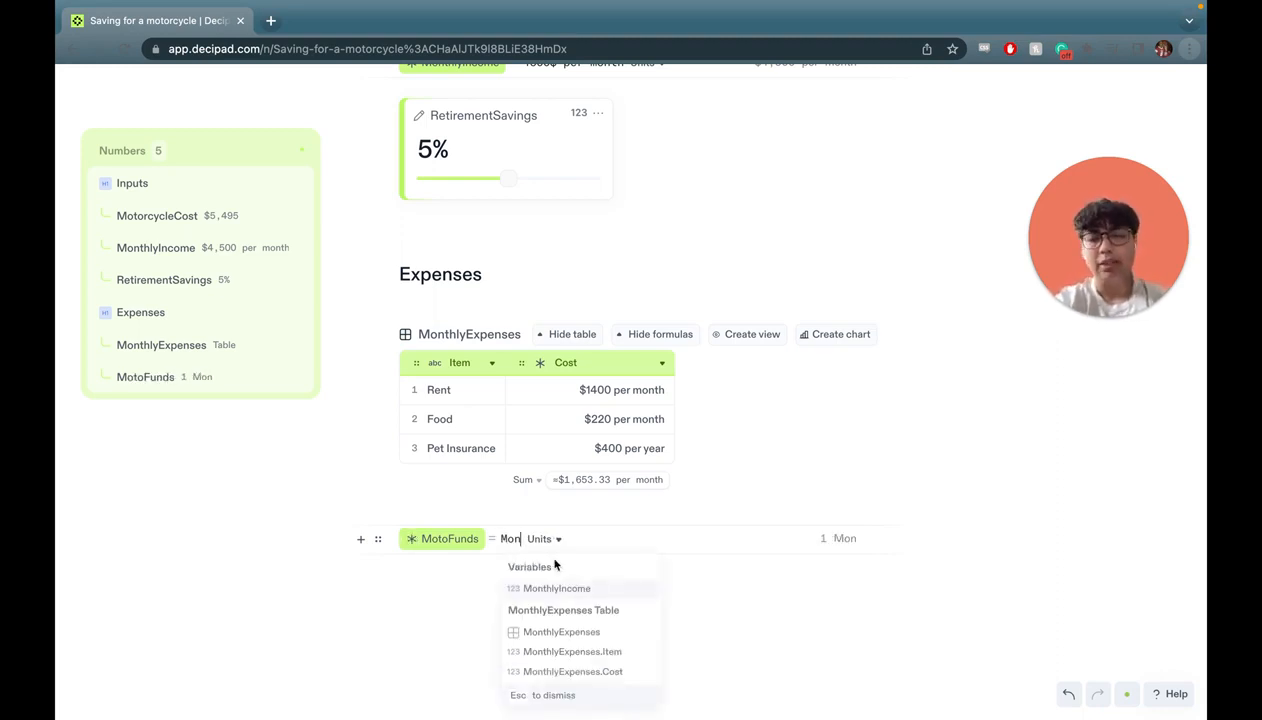
pyautogui.click(584, 589)
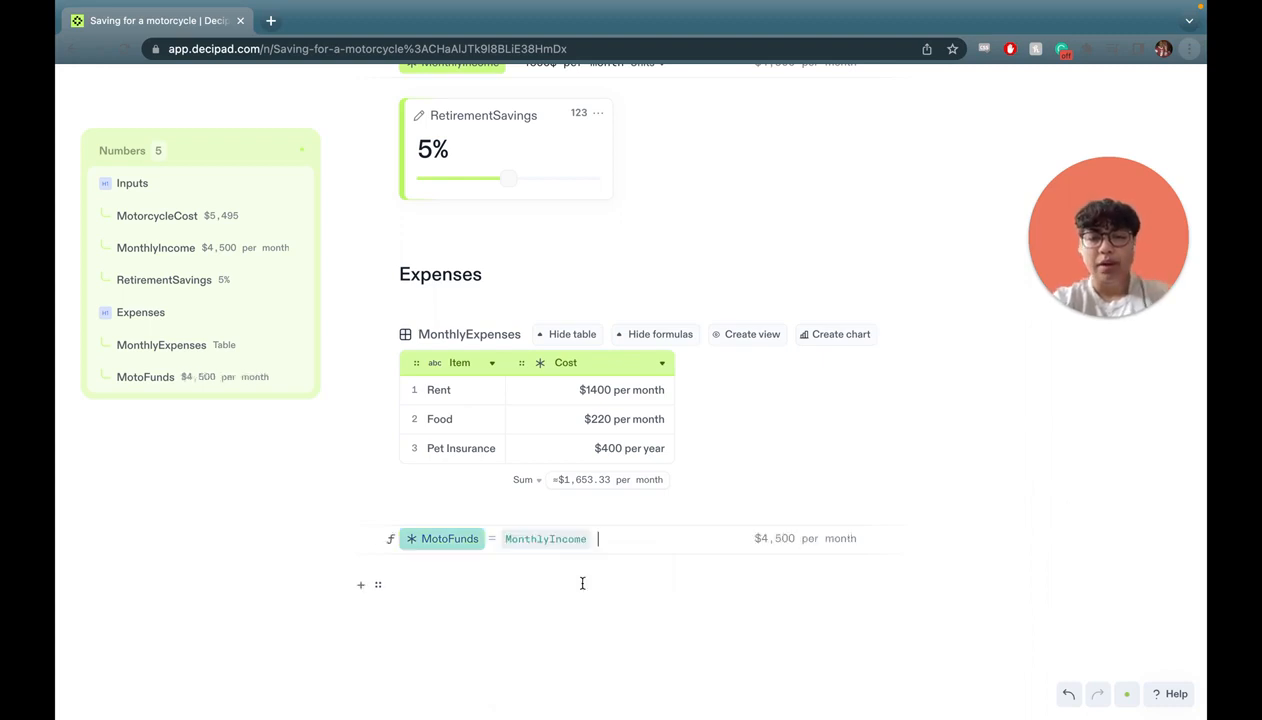
pyautogui.scroll(-1, 591, 589)
pyautogui.write('-')
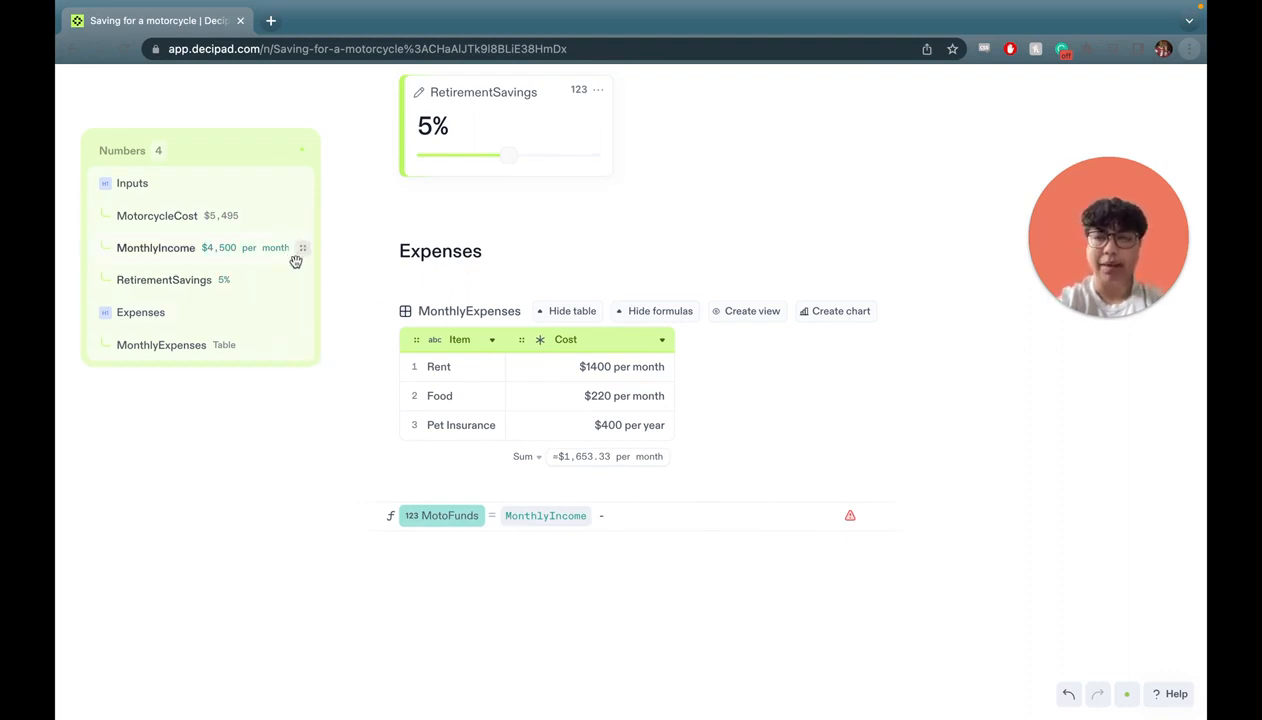
pyautogui.moveTo(302, 279); pyautogui.dragTo(673, 518)
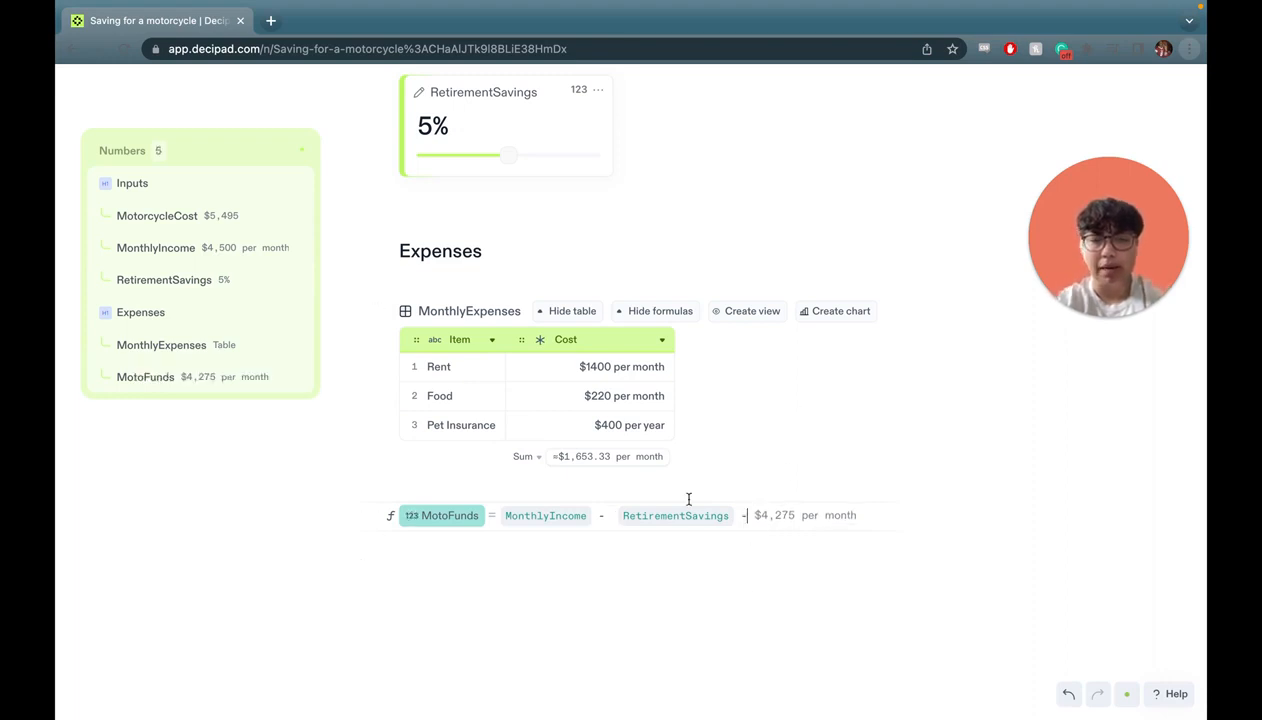
pyautogui.moveTo(640, 456); pyautogui.dragTo(782, 520)
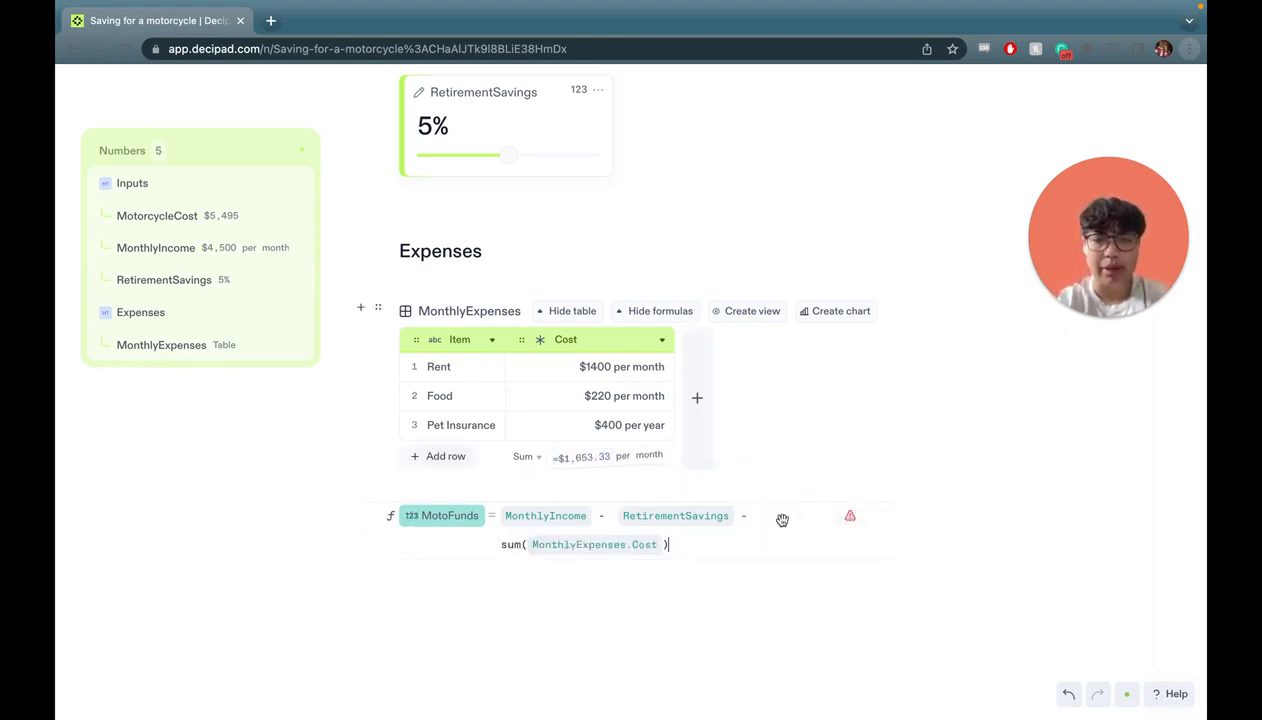
pyautogui.scroll(-2, 655, 630)
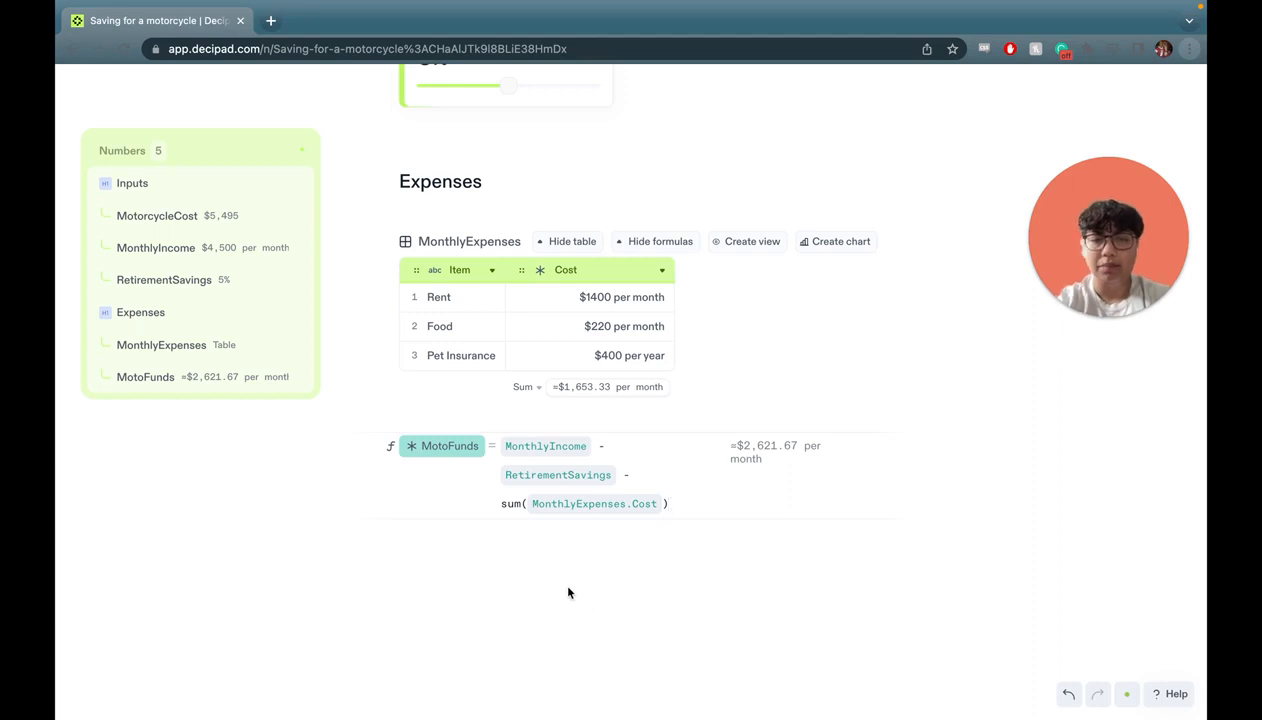
pyautogui.click(500, 549)
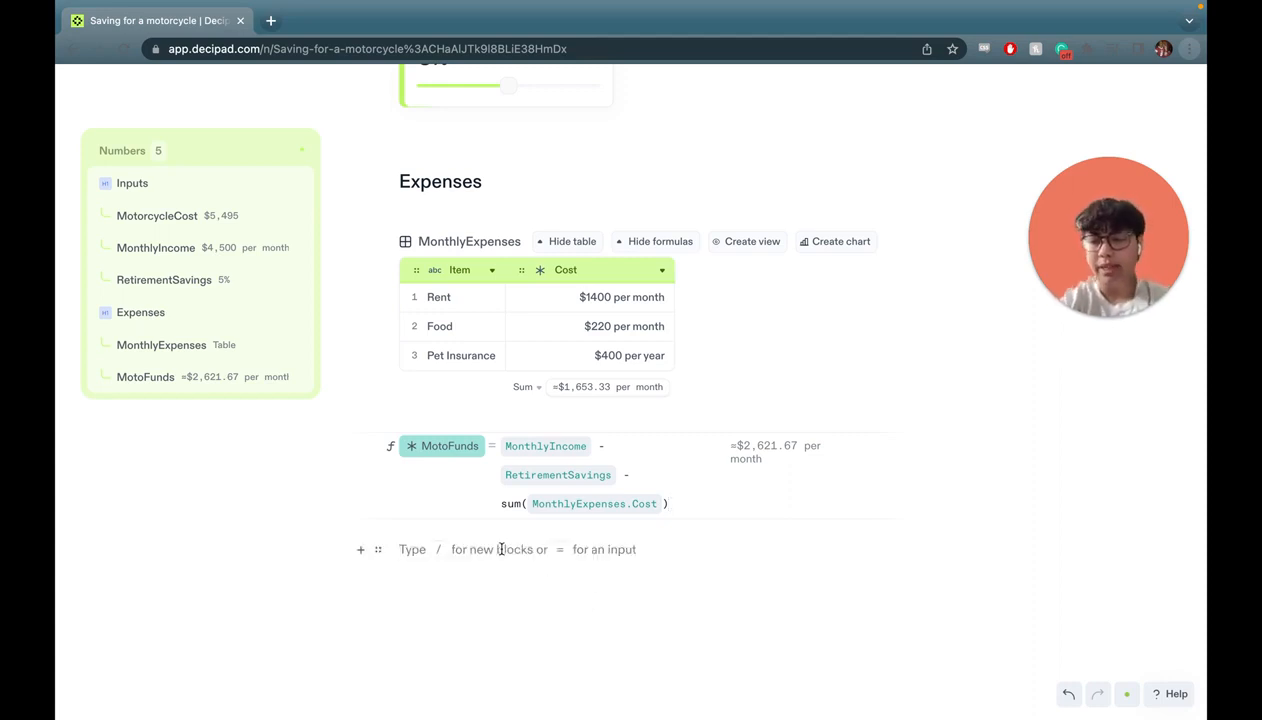
# Add a 'Time to purchase' heading with a number input named Months.
pyautogui.write('#Time to purchase')
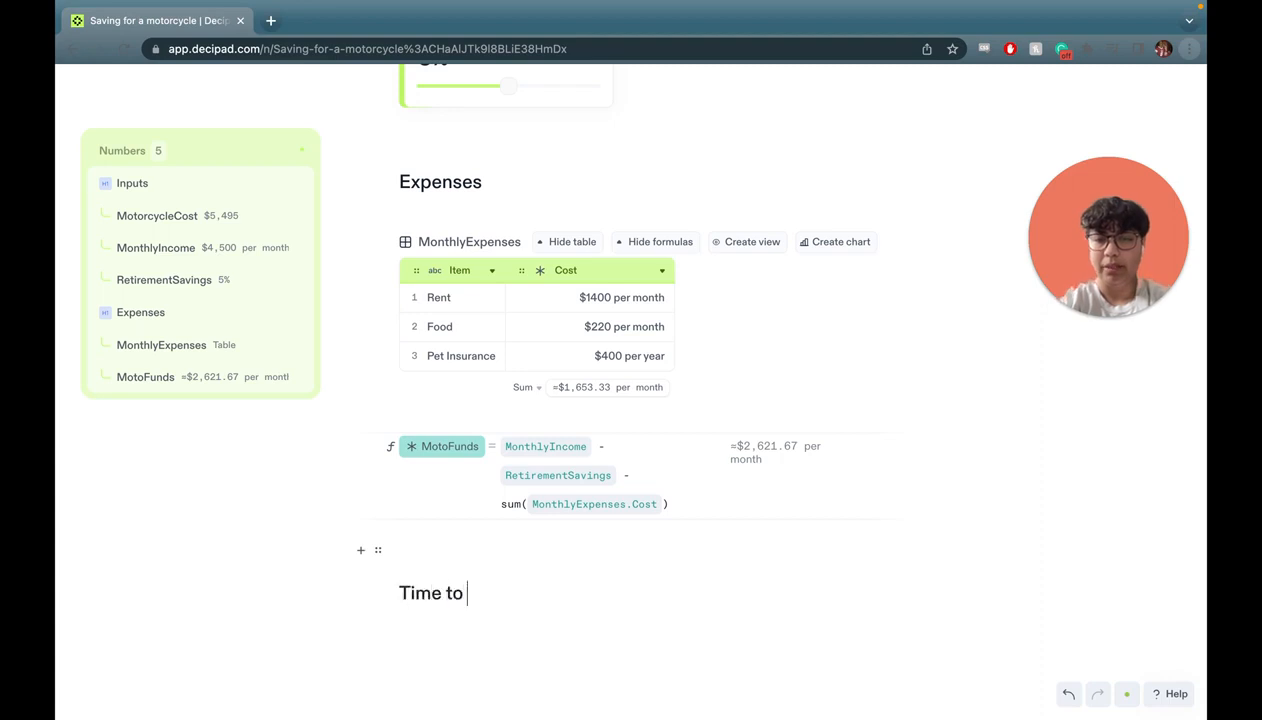
pyautogui.press('Return')
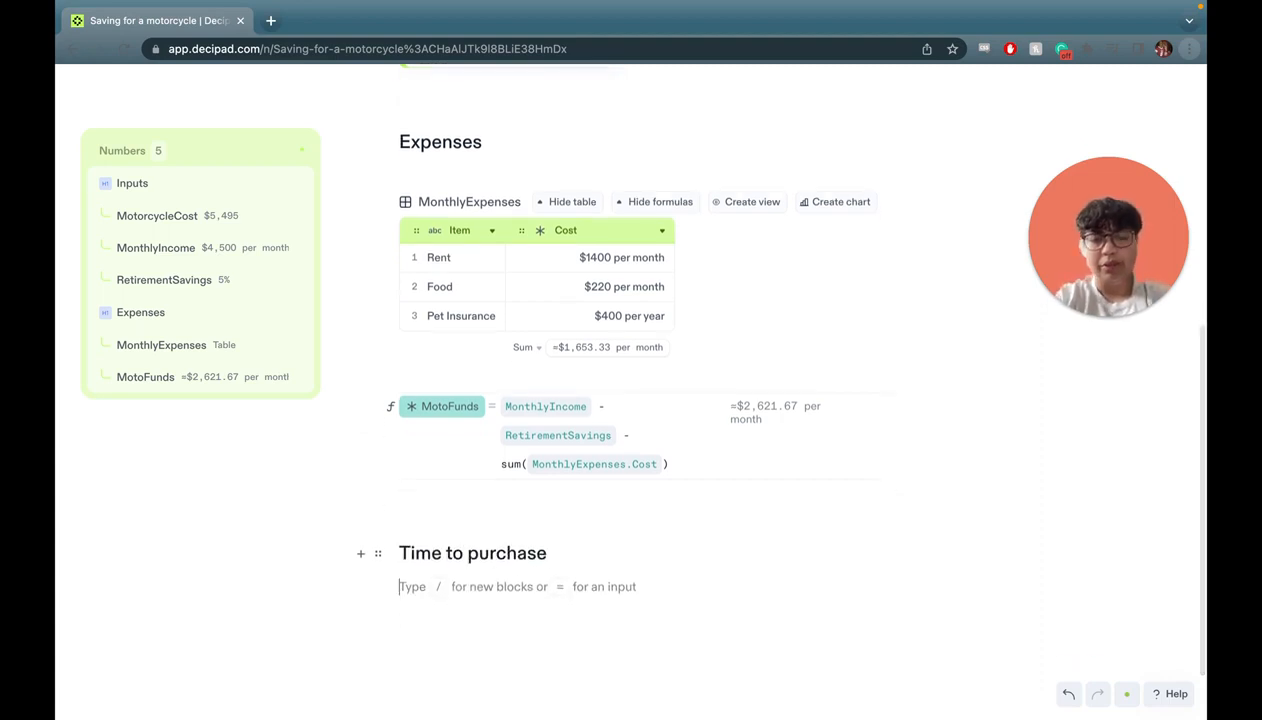
pyautogui.write('=')
pyautogui.click(477, 546)
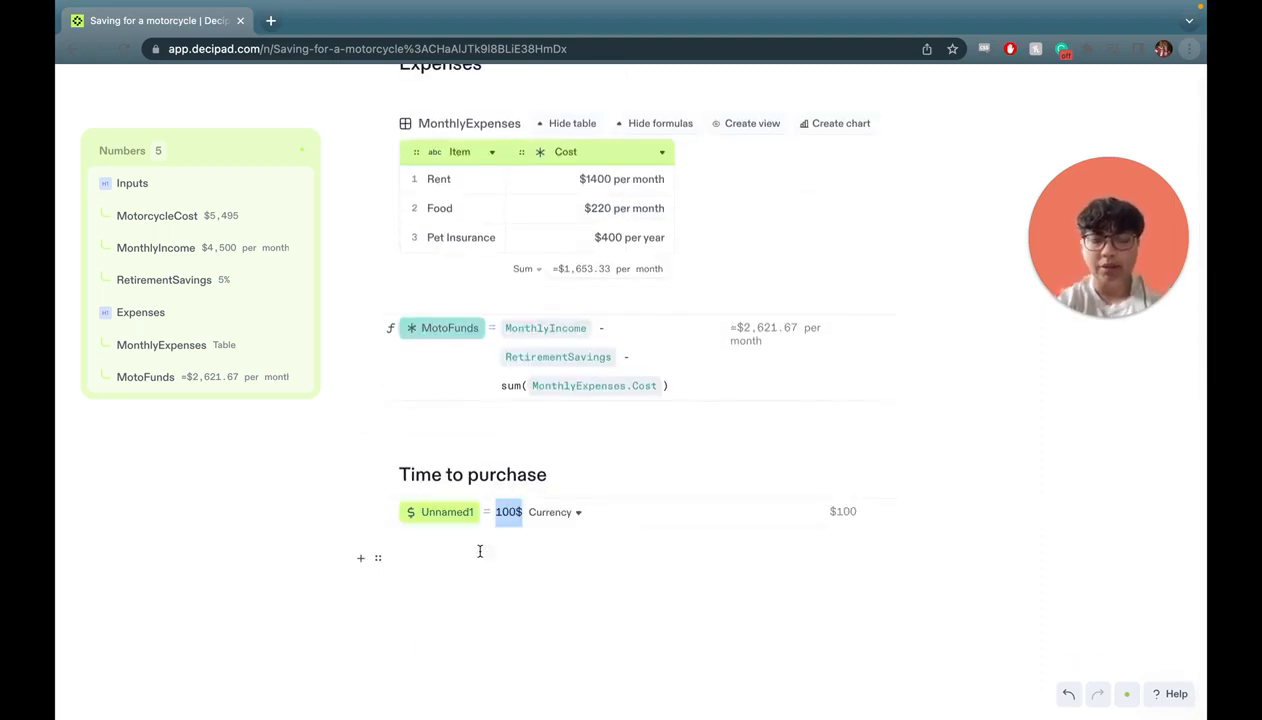
pyautogui.doubleClick(431, 511)
pyautogui.write('Months')
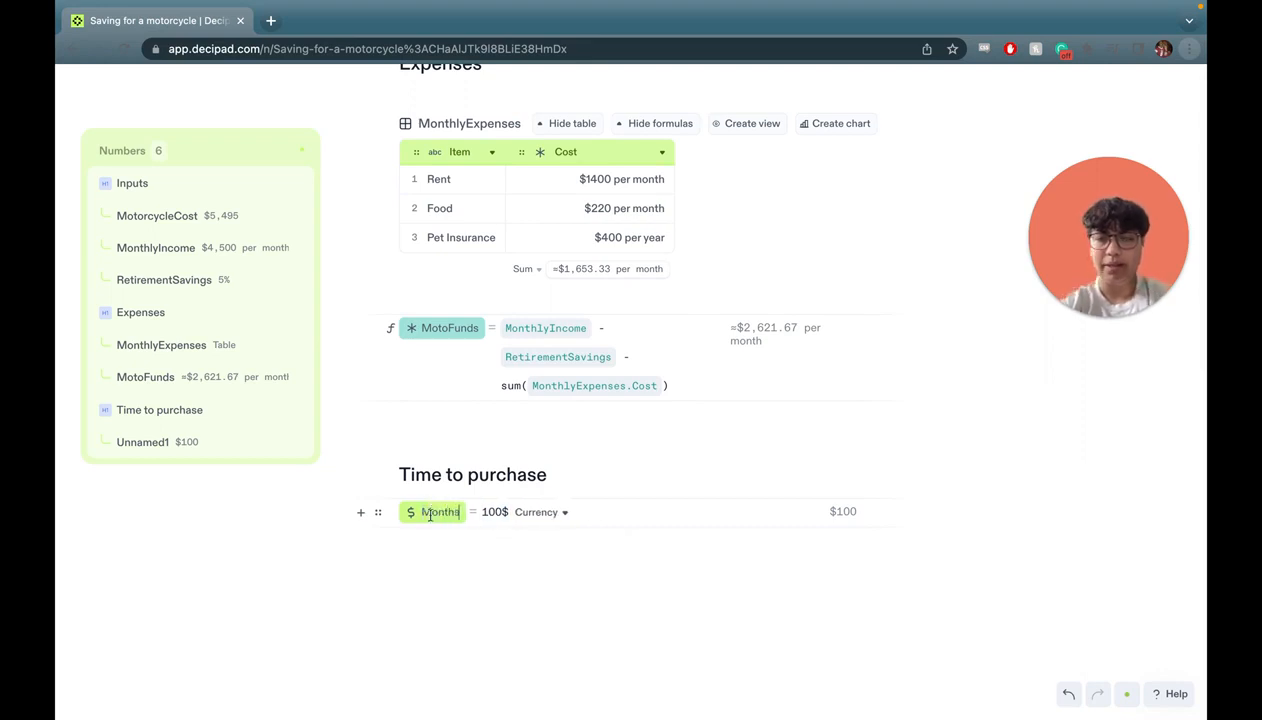
# Enter a first, reversed Months formula dividing MotoFunds by MotorcycleCost.
pyautogui.click(498, 507)
pyautogui.press('BackSpace')
pyautogui.press('BackSpace')
pyautogui.press('BackSpace')
pyautogui.press('BackSpace')
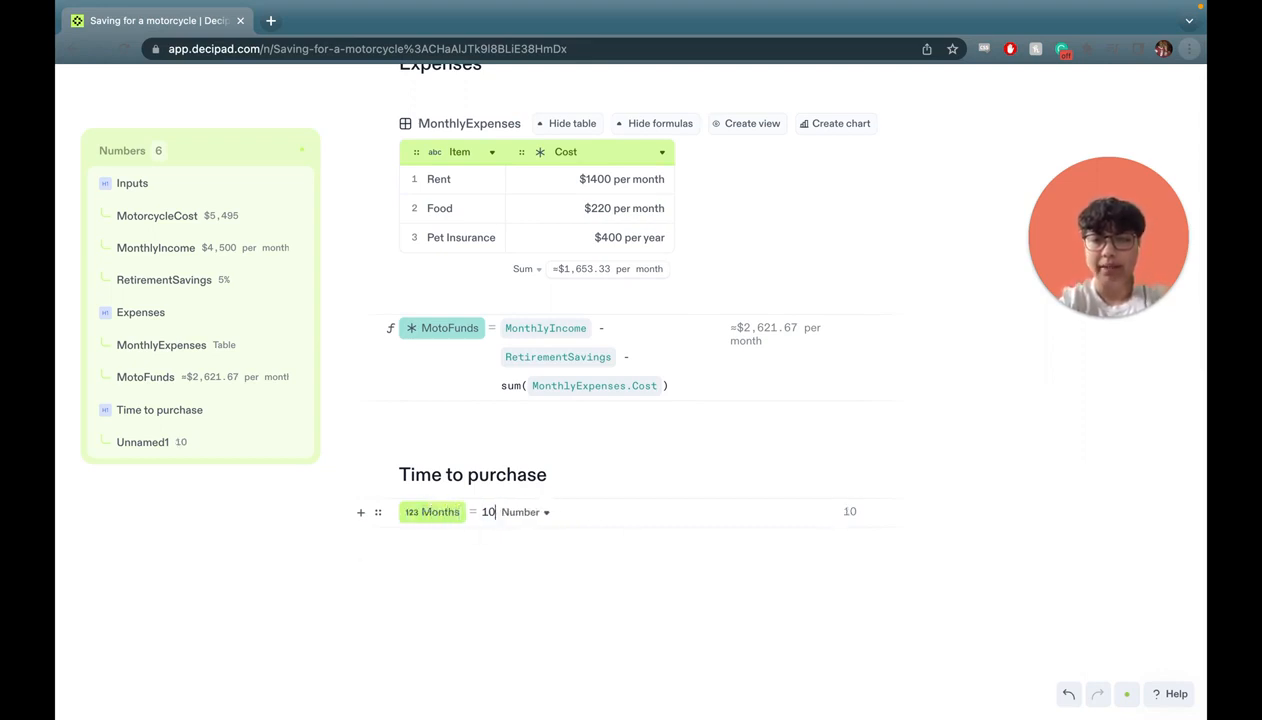
pyautogui.write('Mo')
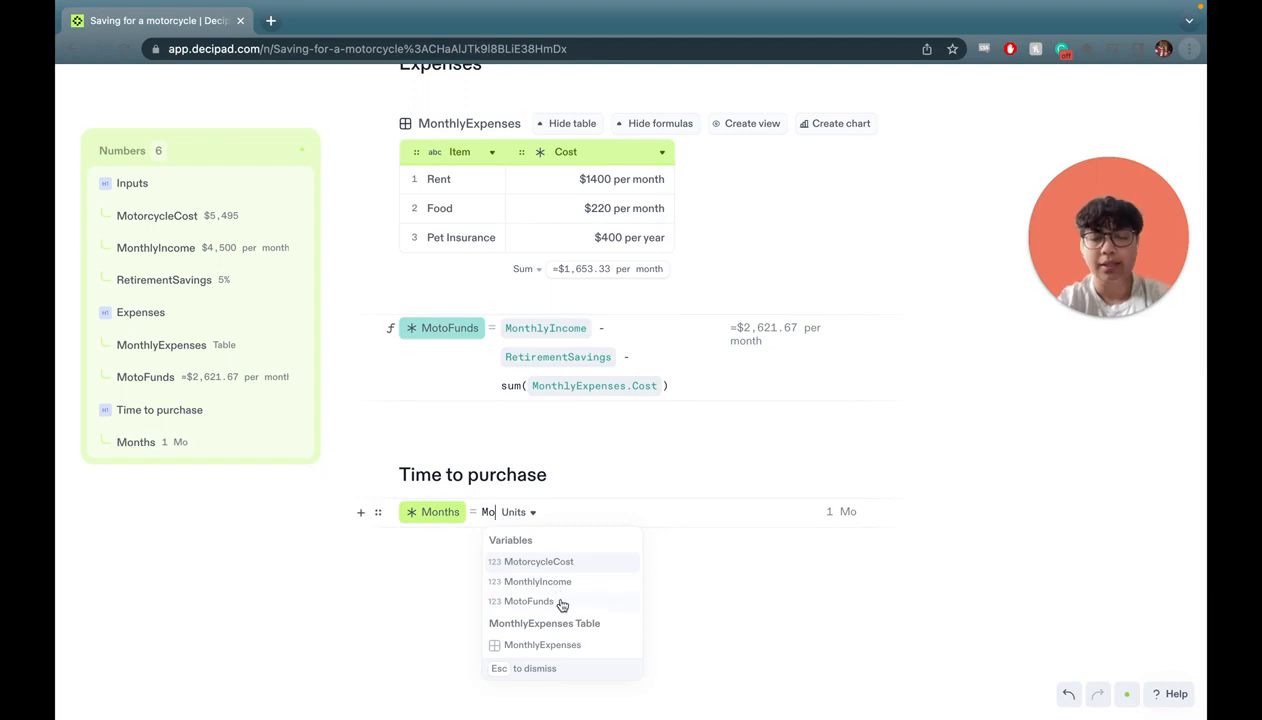
pyautogui.click(556, 601)
pyautogui.write('/ Mo')
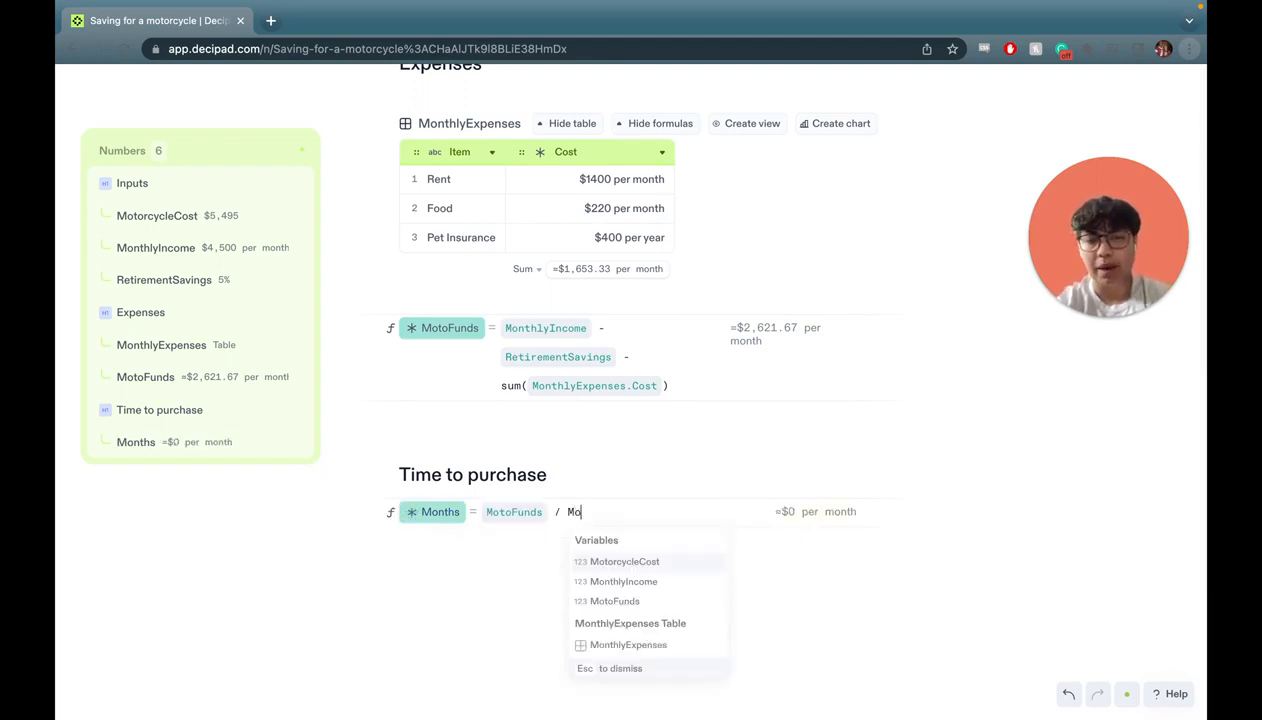
pyautogui.click(631, 556)
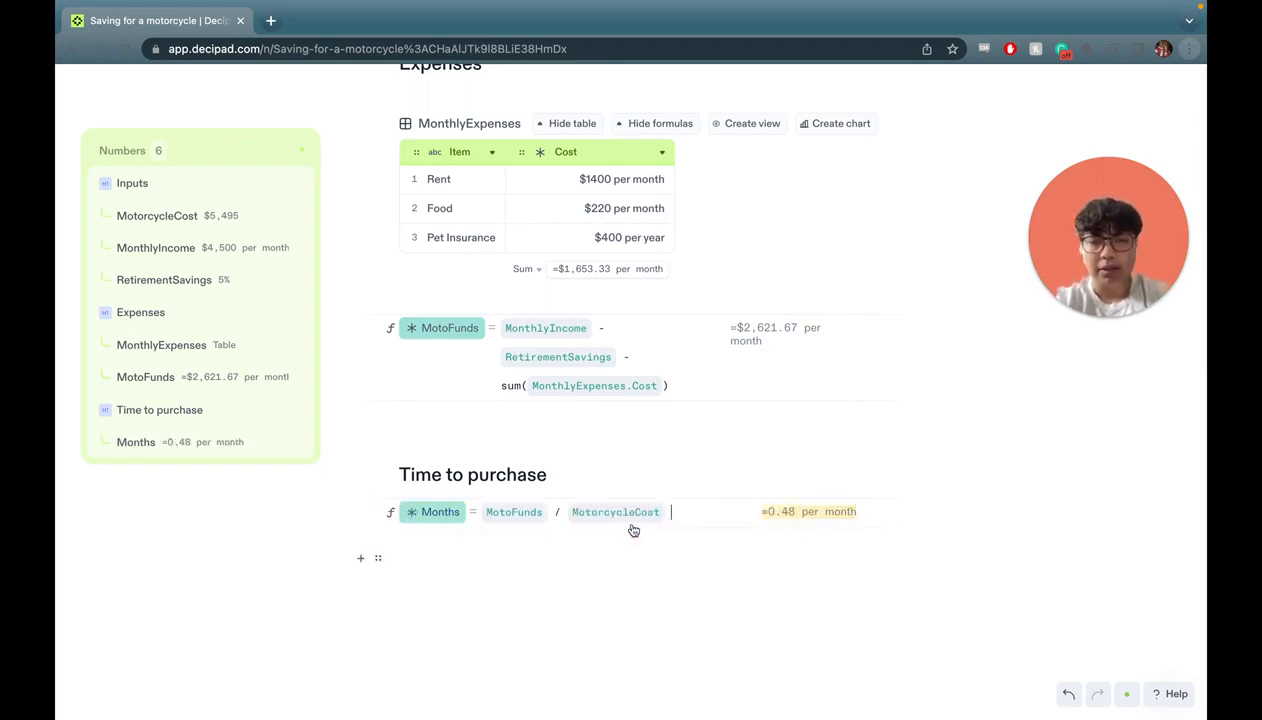
# Correct the Months formula to MotorcycleCost / MotoFunds, giving about 2.1 months.
pyautogui.moveTo(666, 512); pyautogui.dragTo(508, 520)
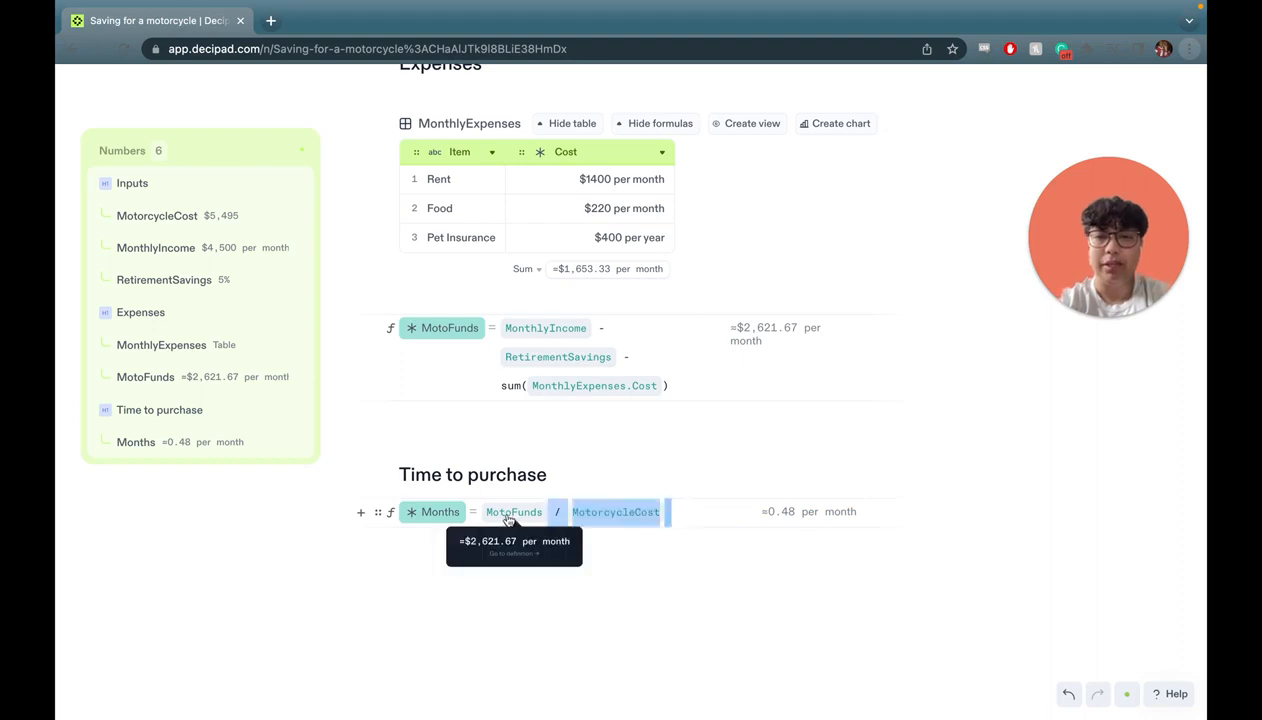
pyautogui.press('BackSpace')
pyautogui.press('BackSpace')
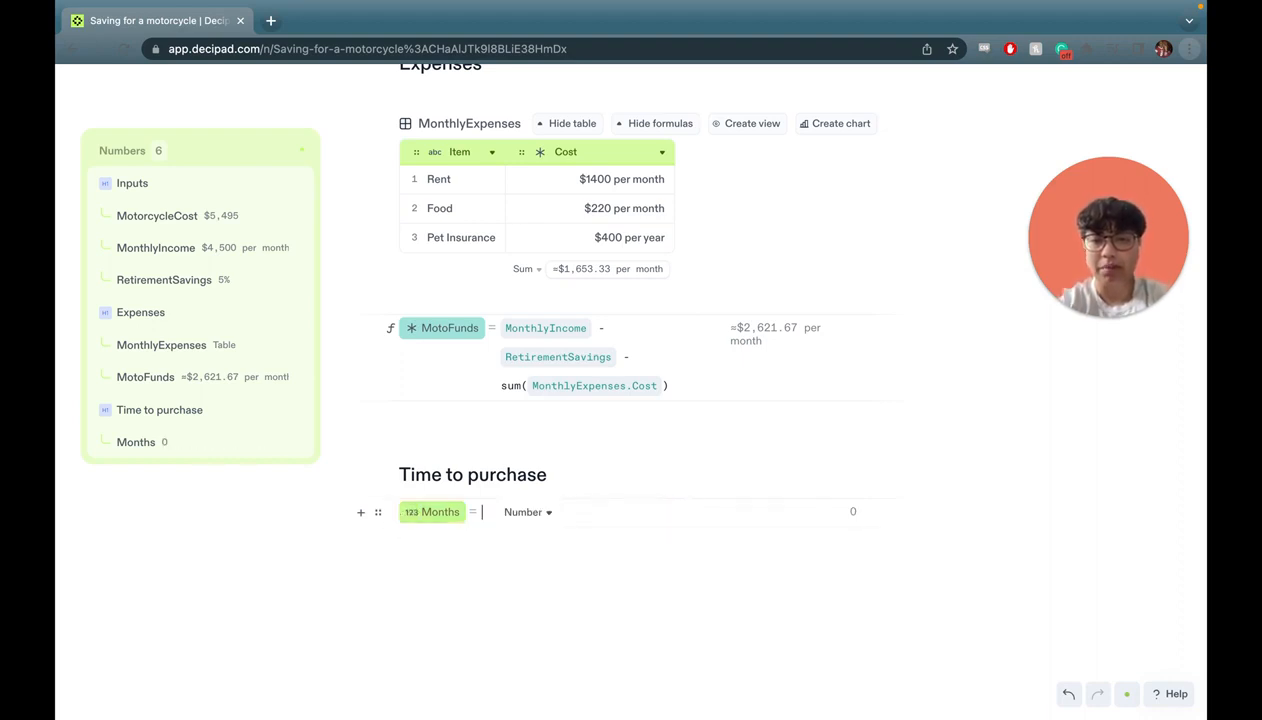
pyautogui.write('Mon')
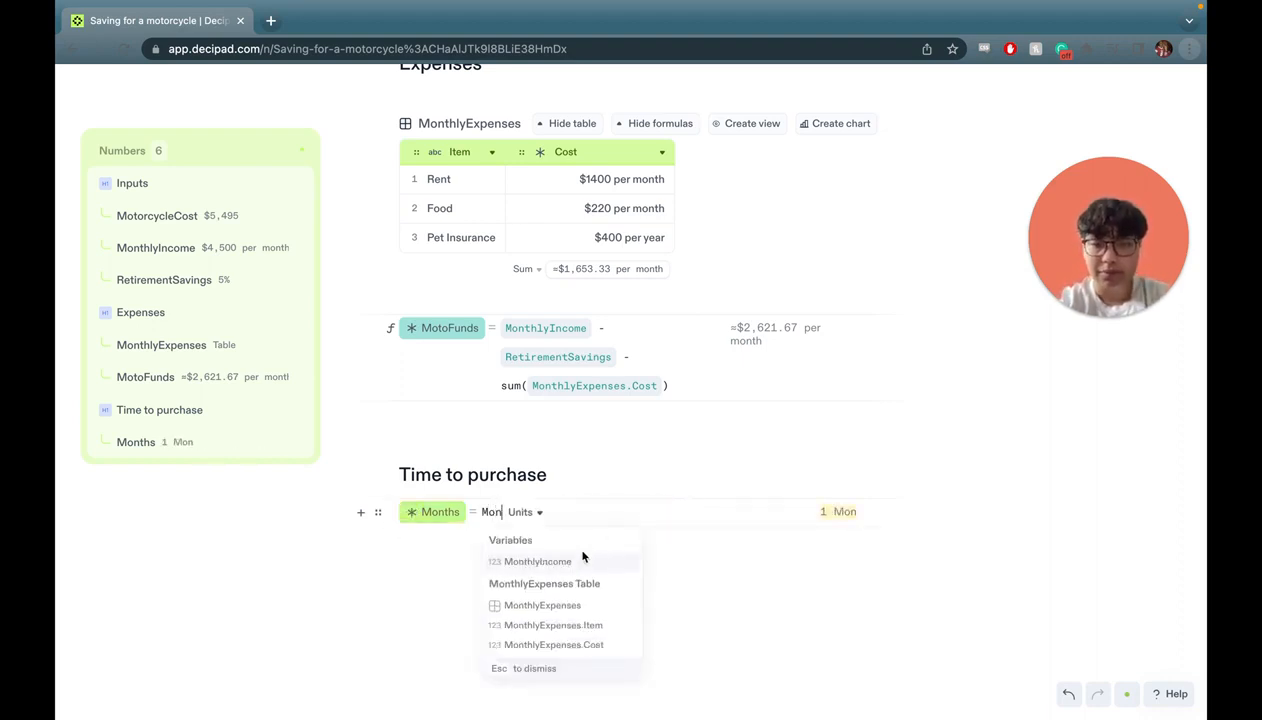
pyautogui.press('BackSpace')
pyautogui.write('t')
pyautogui.click(563, 559)
pyautogui.write('/ ')
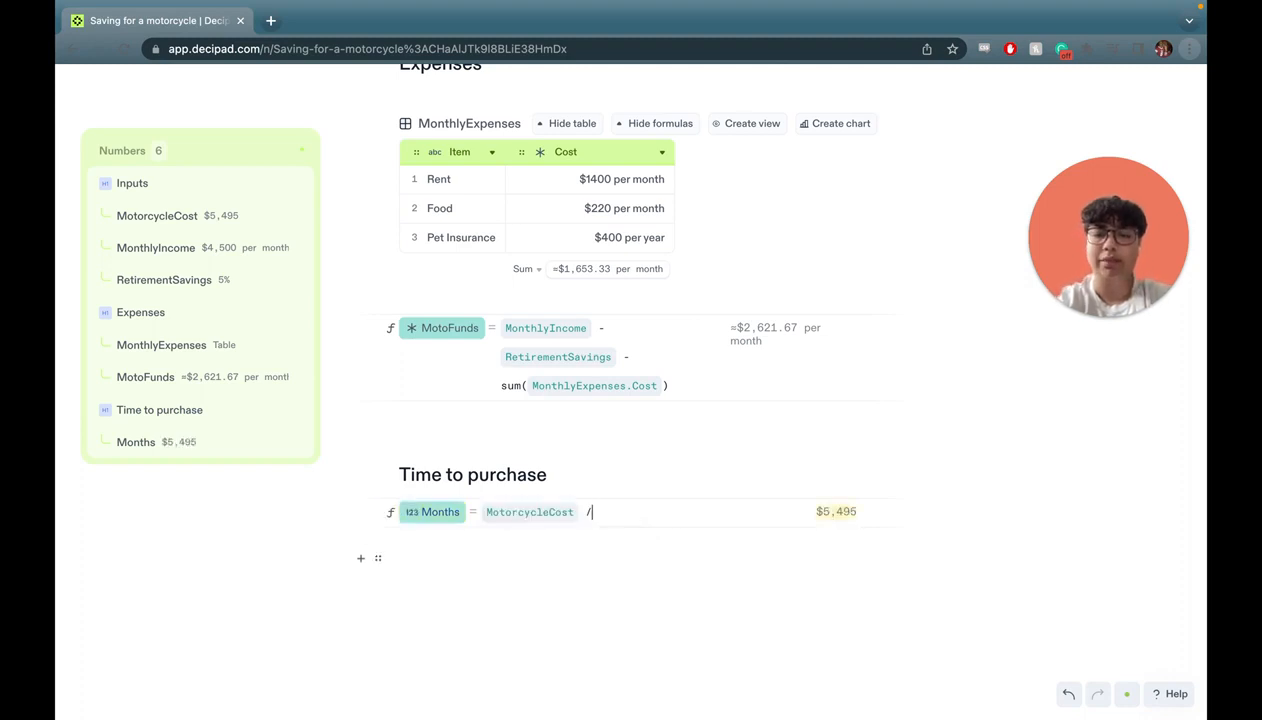
pyautogui.write('Mo')
pyautogui.click(656, 603)
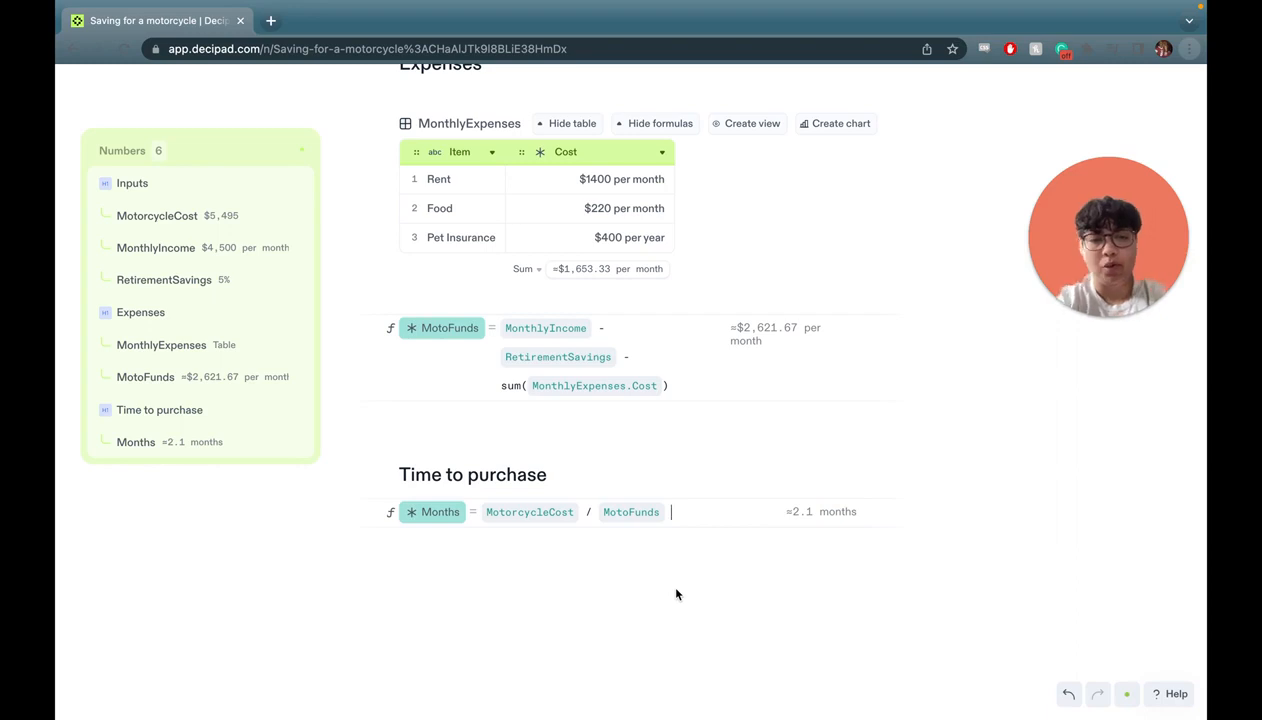
pyautogui.scroll(5, 690, 532)
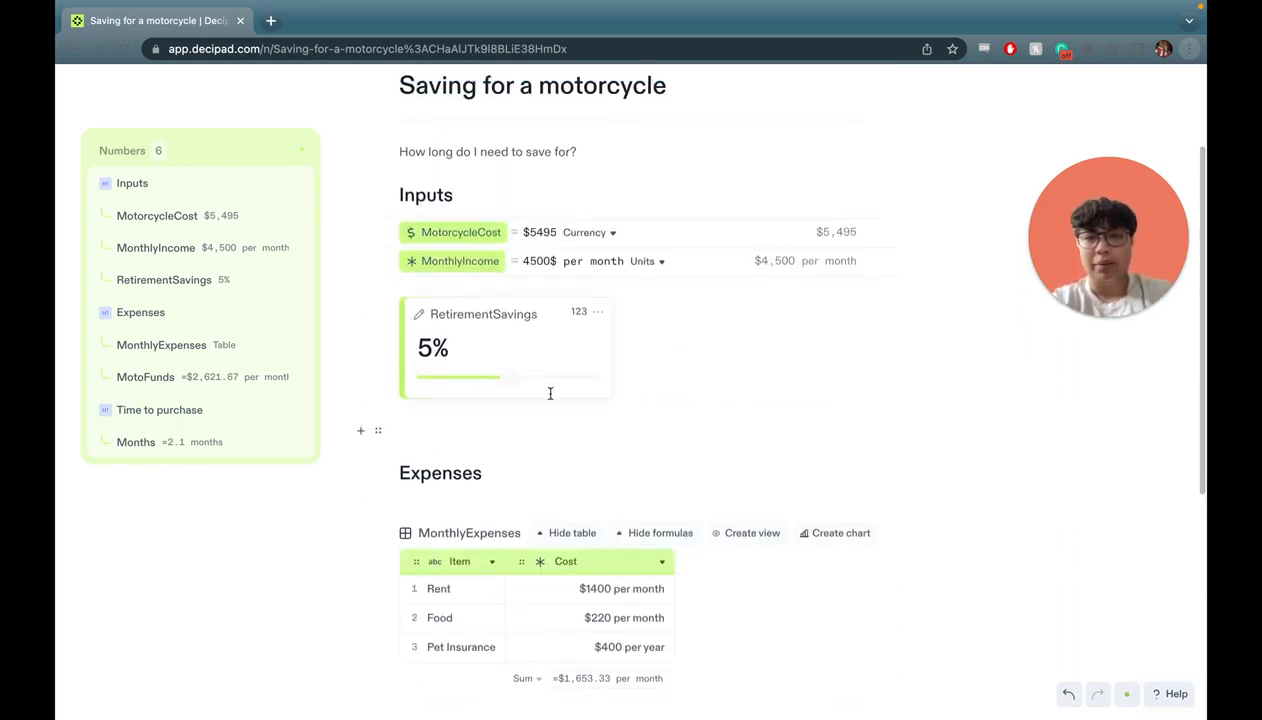
# Write 'It looks like I need to save for' with the live Months value, then set RetirementSavings to 10%.
pyautogui.scroll(2, 600, 310)
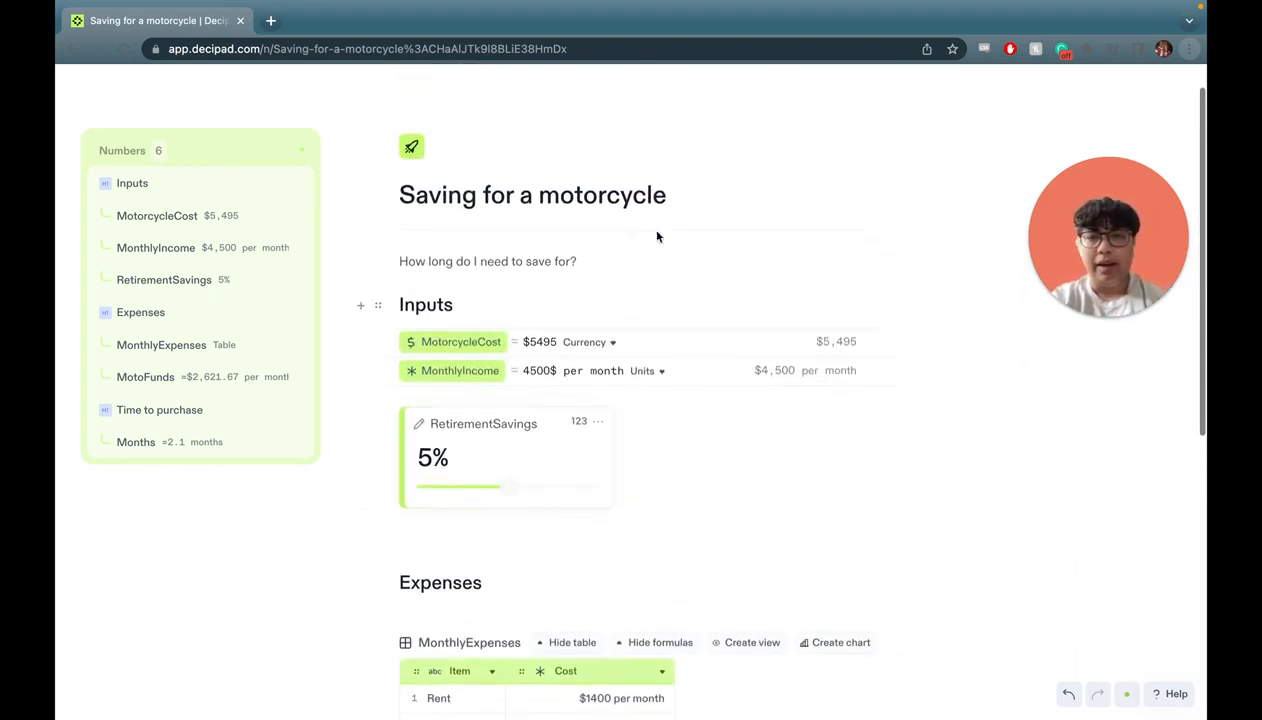
pyautogui.click(597, 260)
pyautogui.press('Return')
pyautogui.write('It looks like I ')
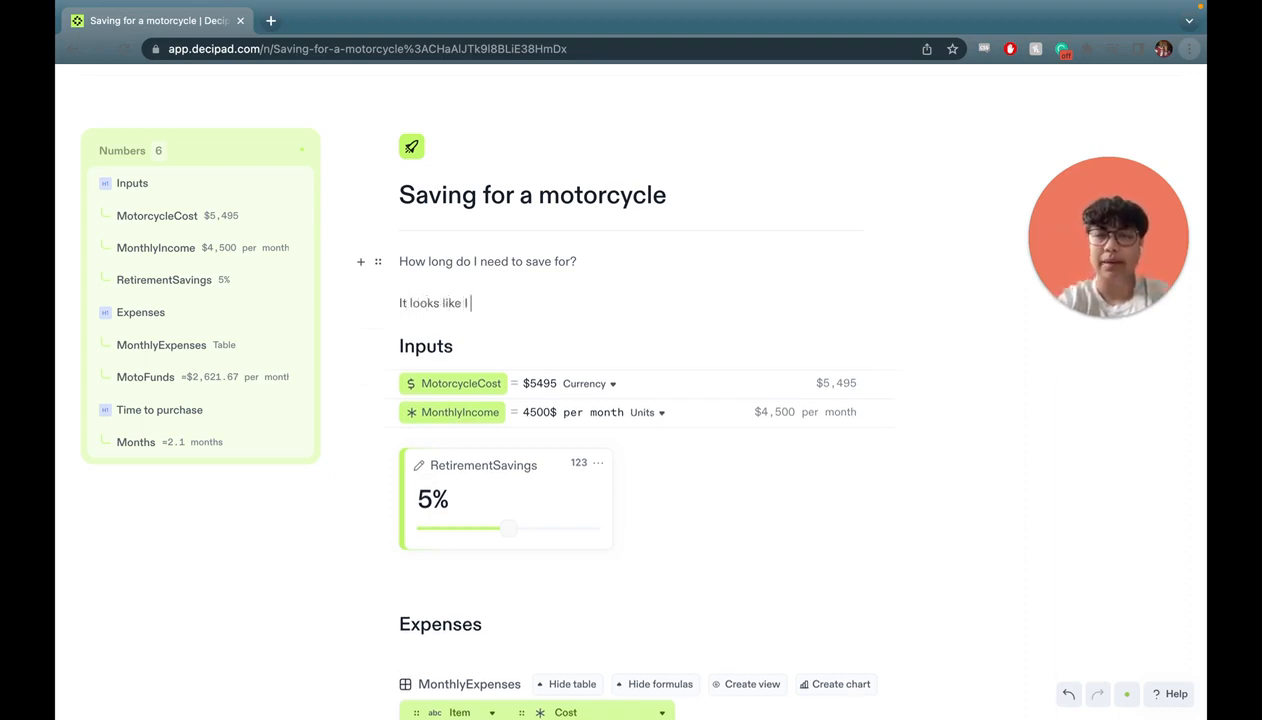
pyautogui.write('need to save for')
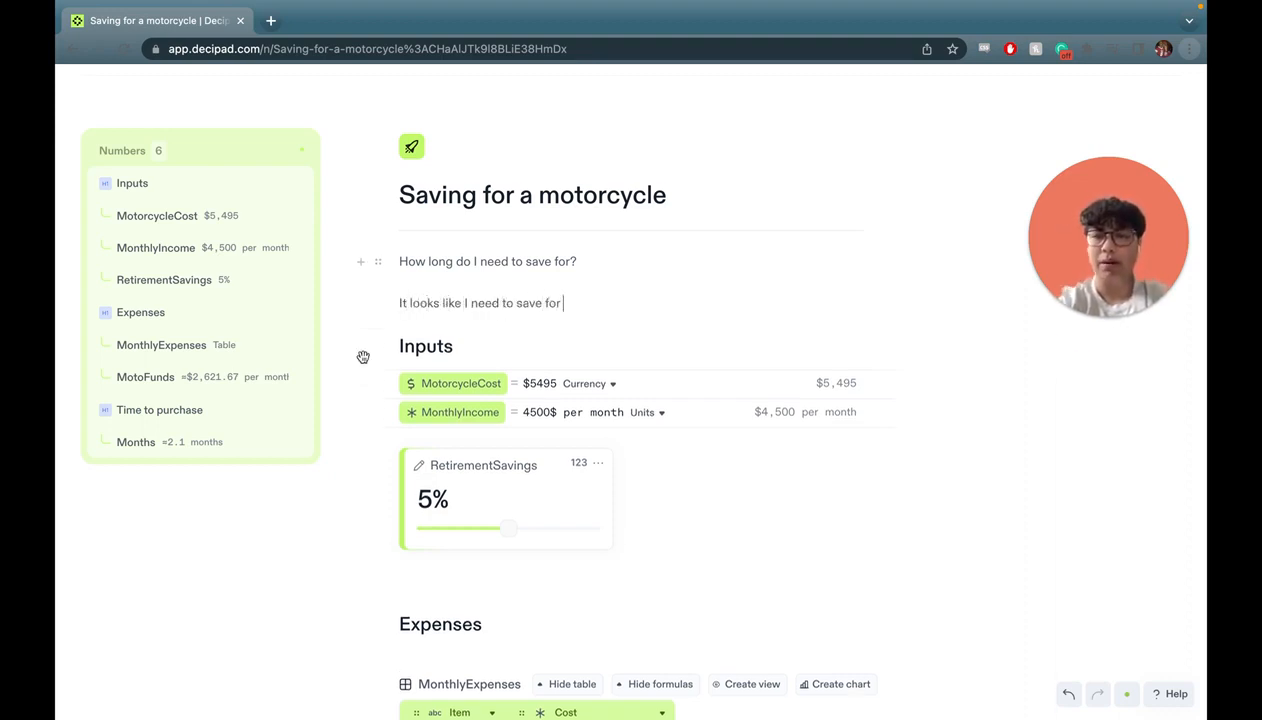
pyautogui.moveTo(301, 445); pyautogui.dragTo(642, 300)
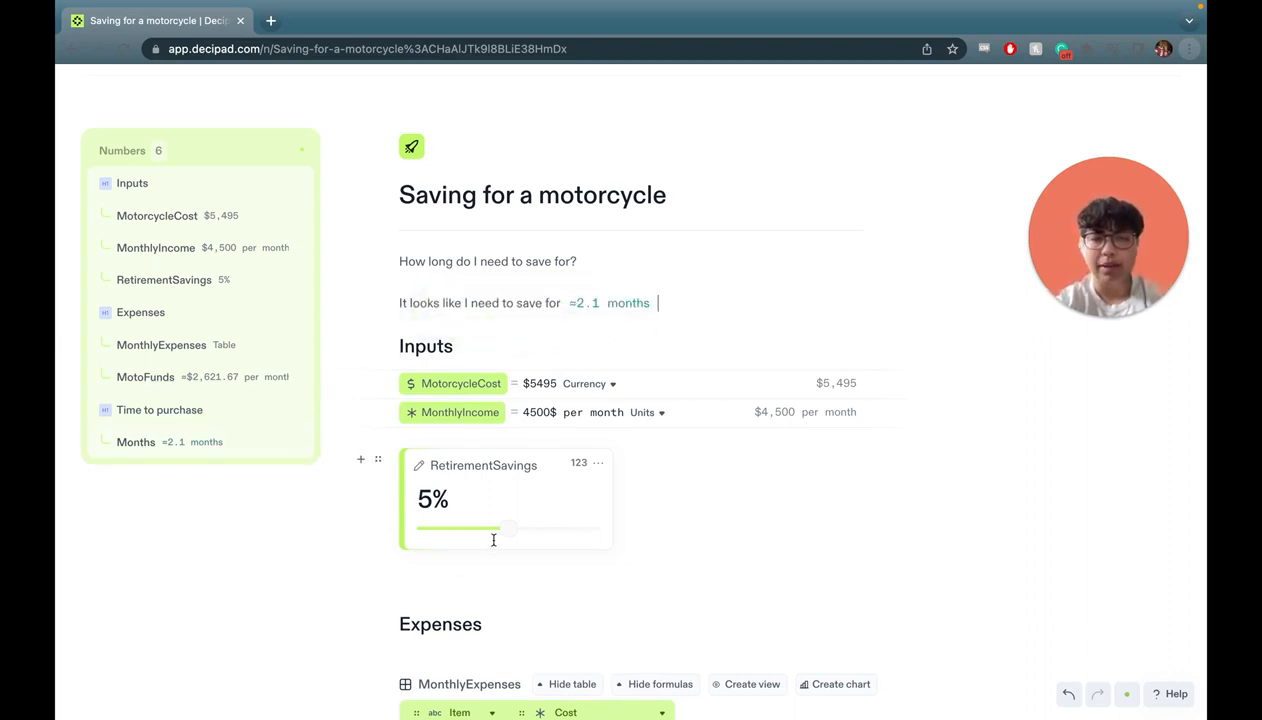
pyautogui.moveTo(504, 529); pyautogui.dragTo(607, 533)
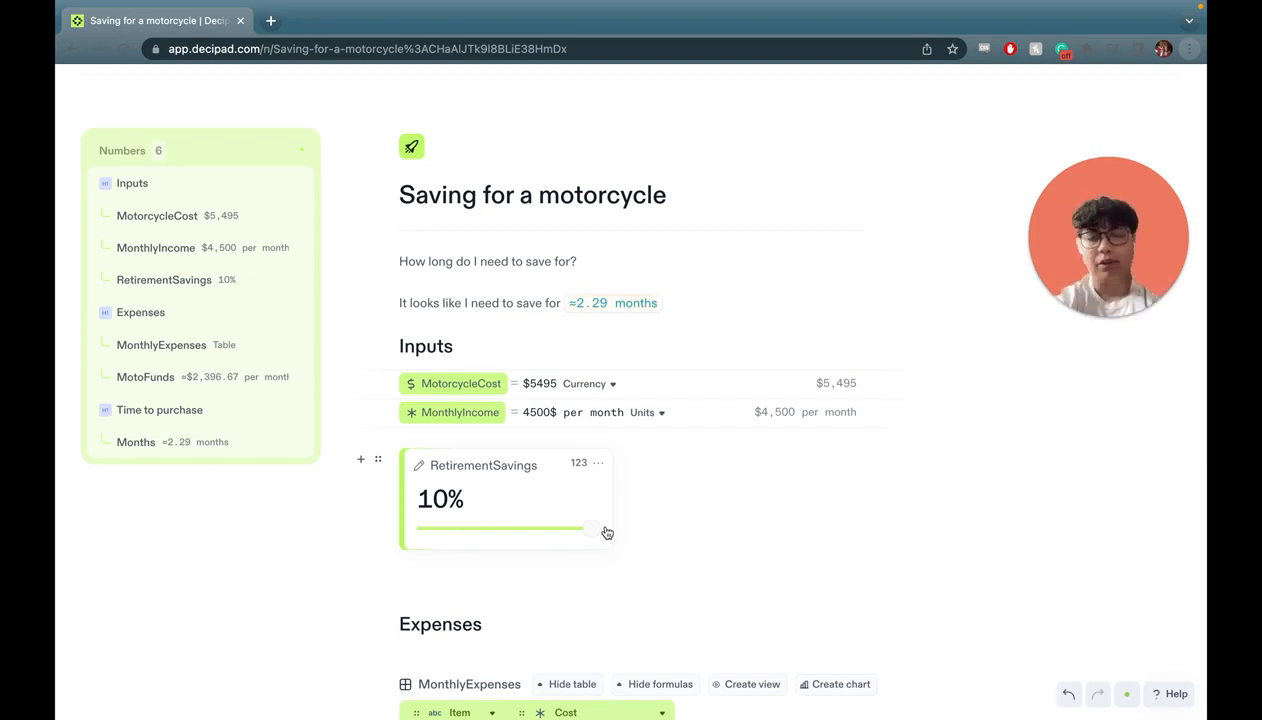
pyautogui.moveTo(607, 533)
pyautogui.mouseDown()
pyautogui.moveTo(404, 534)
pyautogui.moveTo(607, 533)
pyautogui.mouseUp()
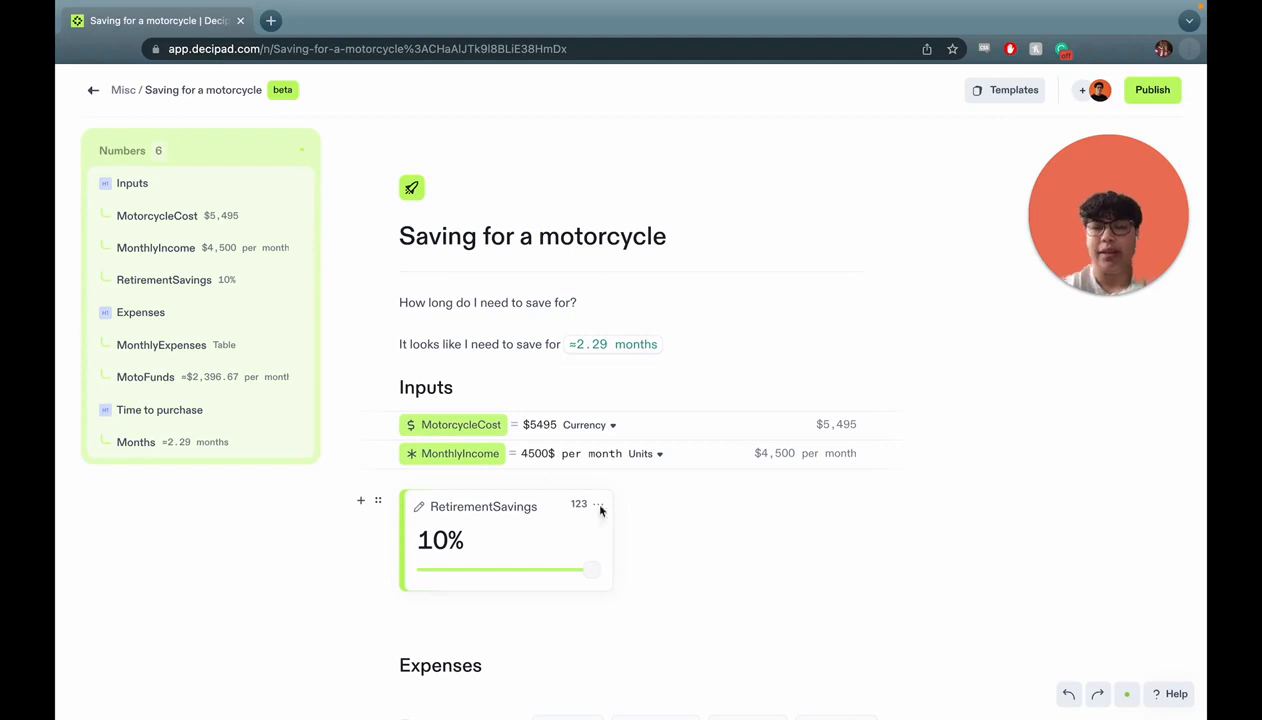
# Convert MotorcycleCost and MonthlyIncome into input cards and place MonthlyIncome beside MotorcycleCost.
pyautogui.click(377, 426)
pyautogui.moveTo(352, 487)
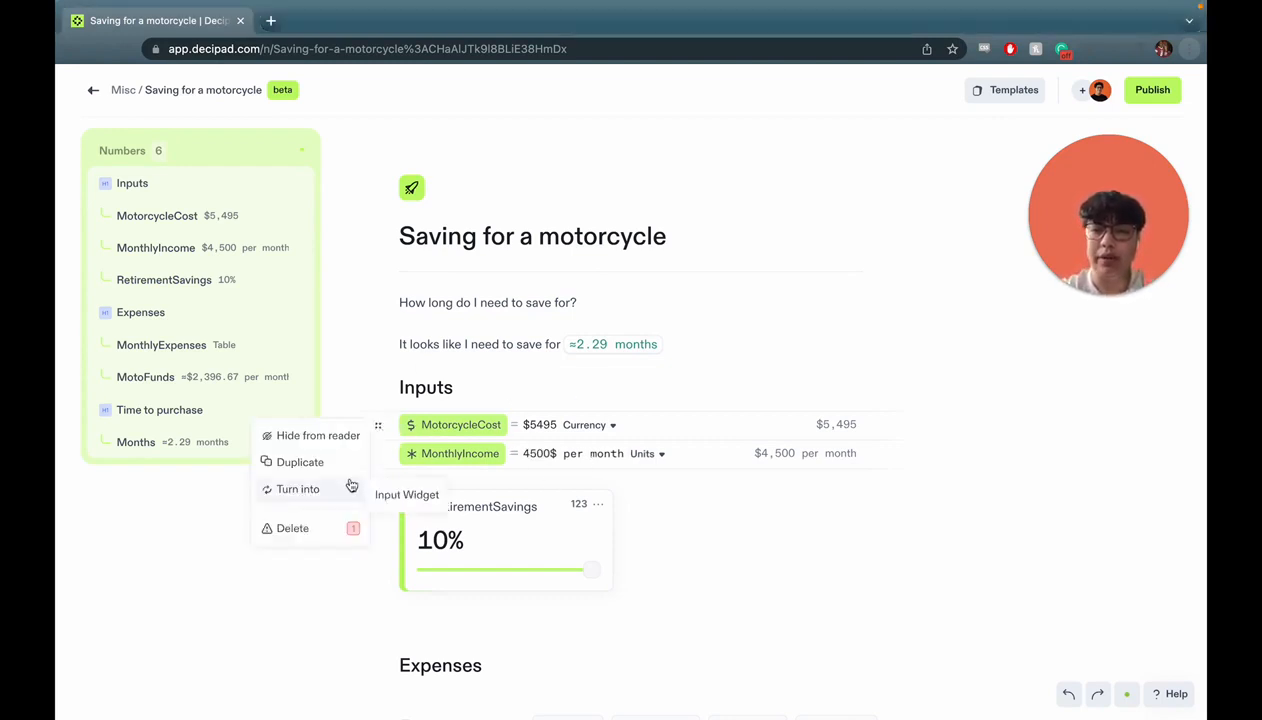
pyautogui.click(406, 494)
pyautogui.click(378, 528)
pyautogui.moveTo(339, 598)
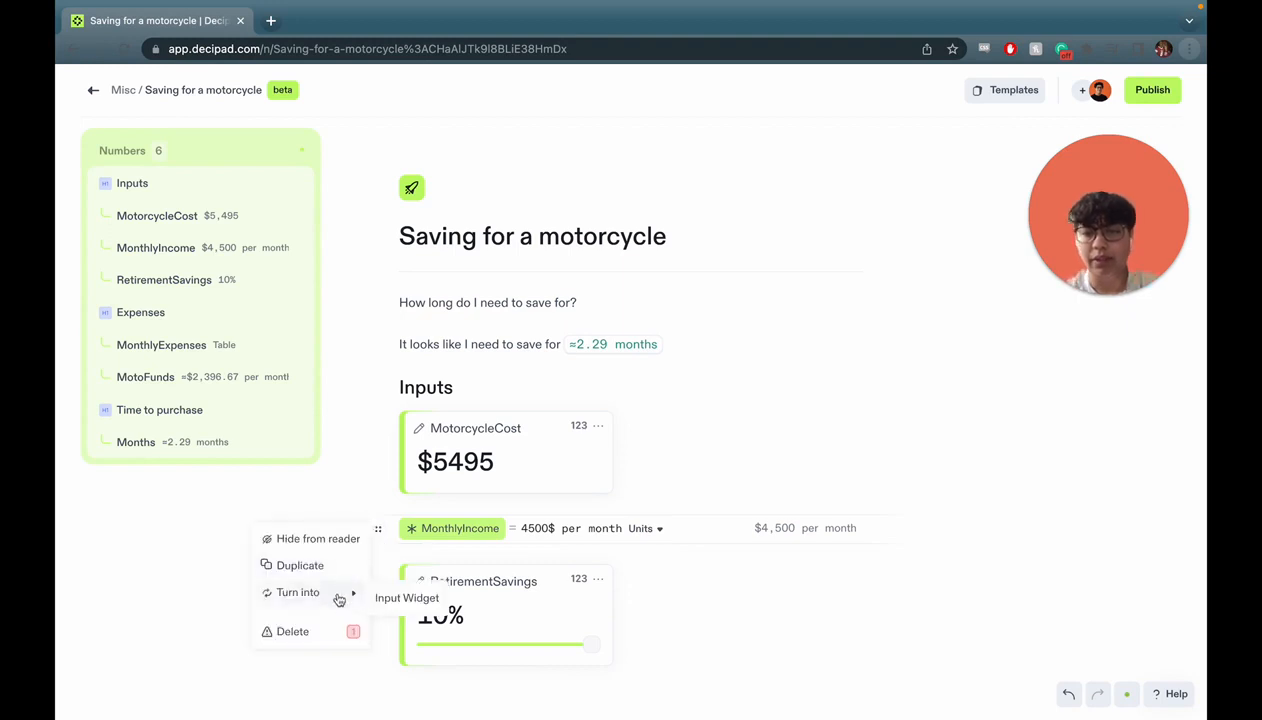
pyautogui.click(402, 597)
pyautogui.moveTo(378, 525); pyautogui.dragTo(859, 430)
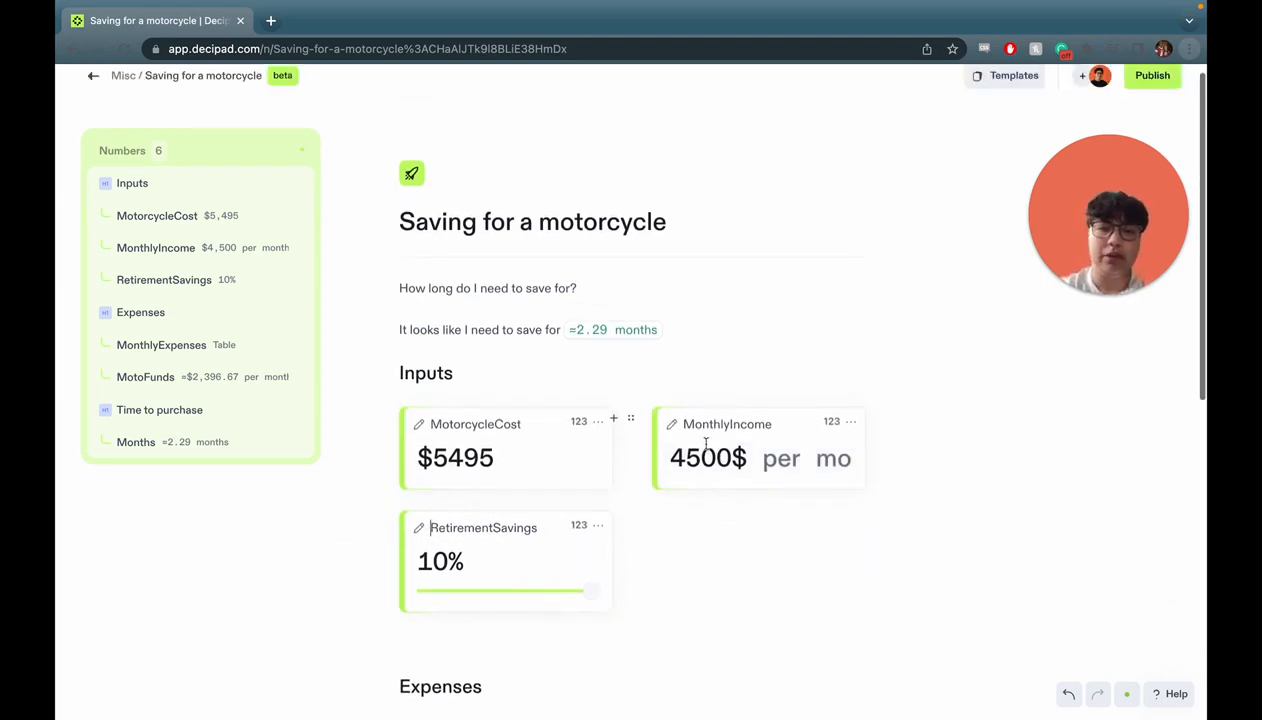
# Try 5000$ as MonthlyIncome, test RetirementSavings percentages, then restore the income to 4500$.
pyautogui.click(703, 457)
pyautogui.press('BackSpace')
pyautogui.press('BackSpace')
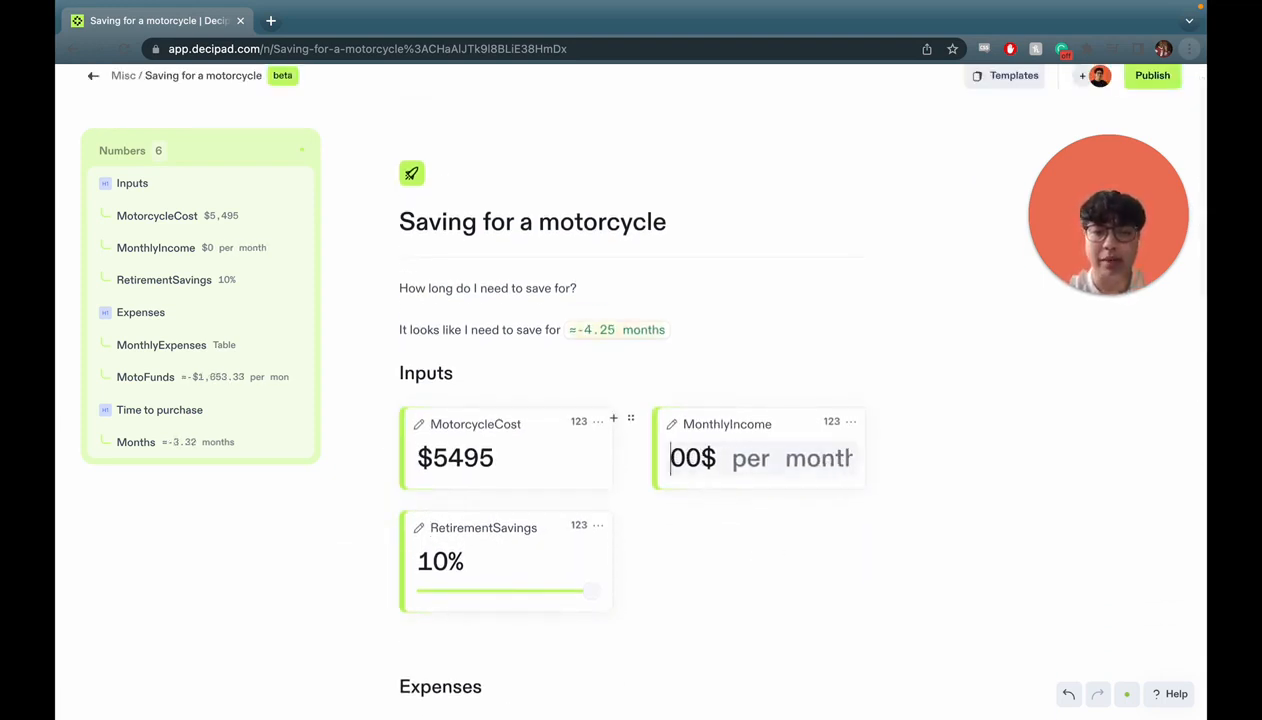
pyautogui.write('50')
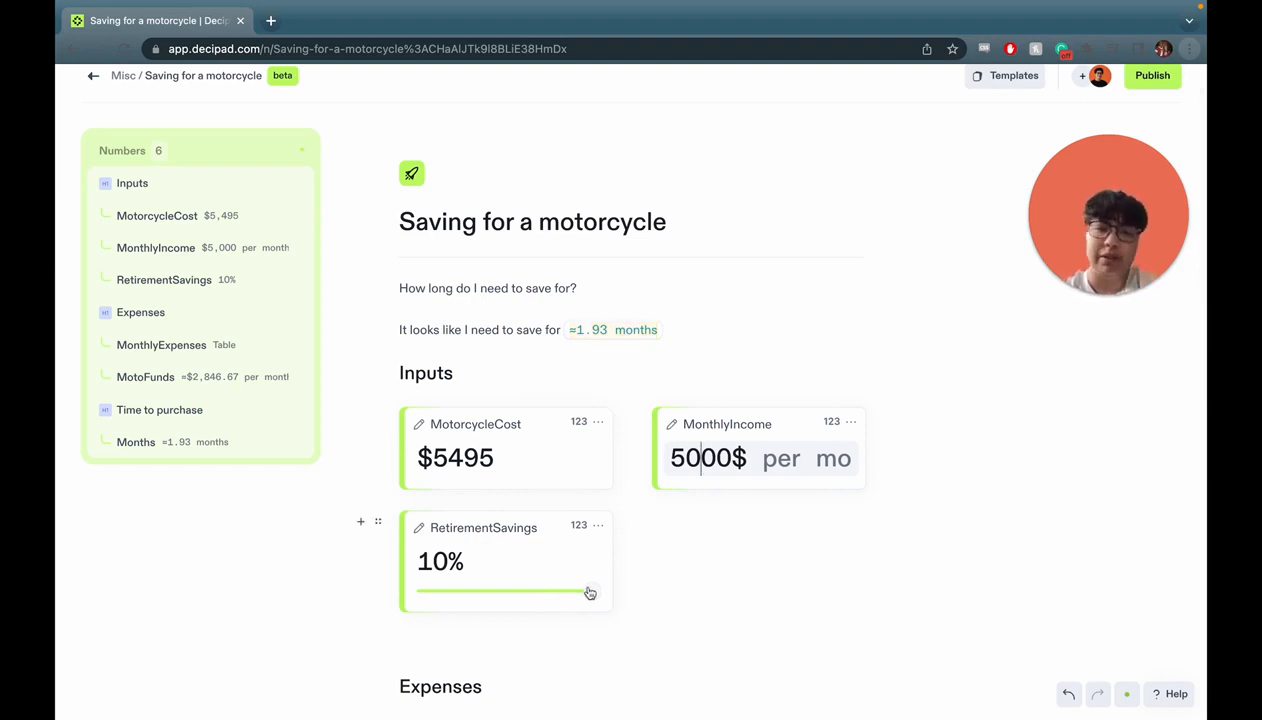
pyautogui.moveTo(590, 593)
pyautogui.mouseDown()
pyautogui.moveTo(515, 591)
pyautogui.moveTo(606, 583)
pyautogui.mouseUp()
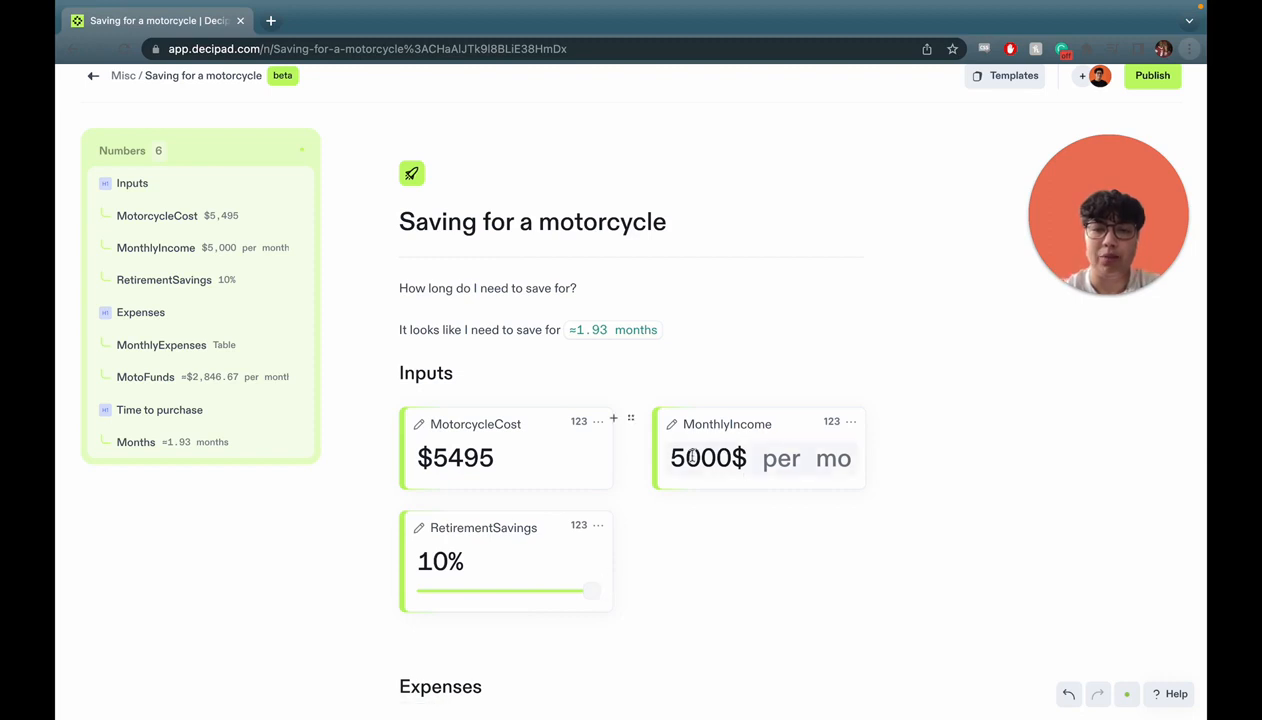
pyautogui.press('BackSpace')
pyautogui.press('BackSpace')
pyautogui.write('45')
pyautogui.scroll(-1, 660, 505)
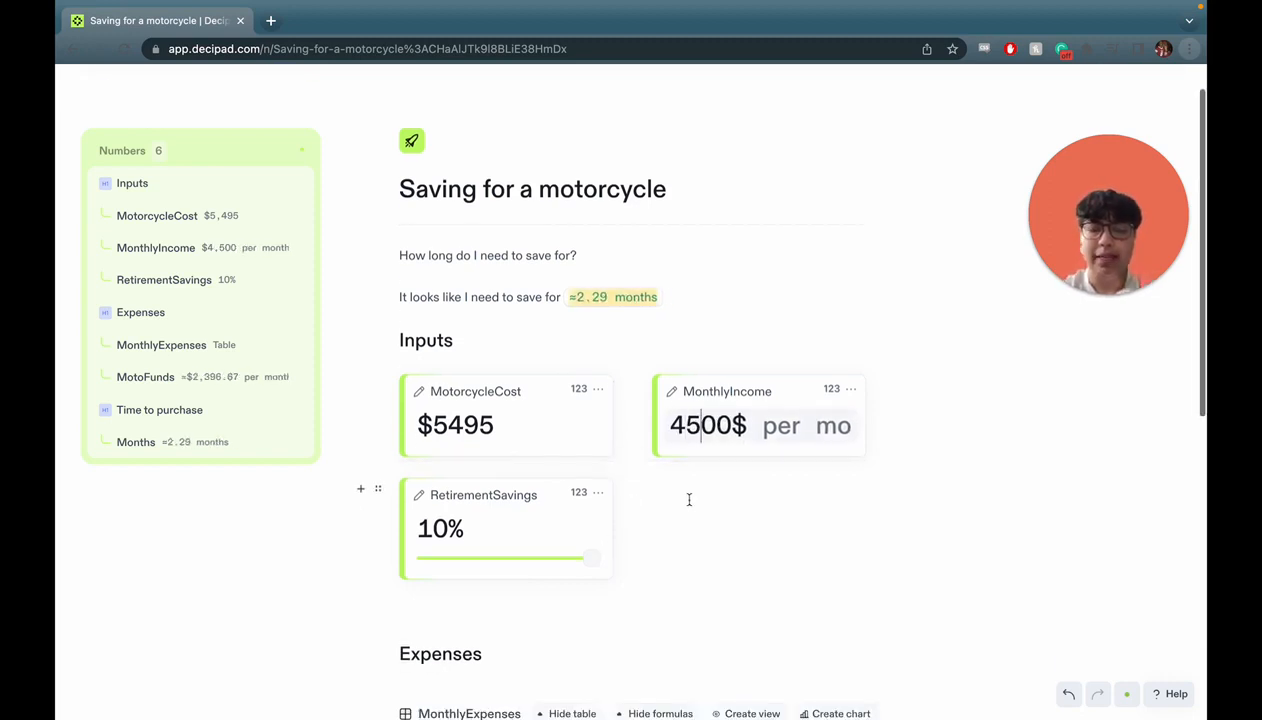
pyautogui.click(698, 513)
# Add a new input widget with /in and place it next to RetirementSavings.
pyautogui.click(510, 603)
pyautogui.write('/in')
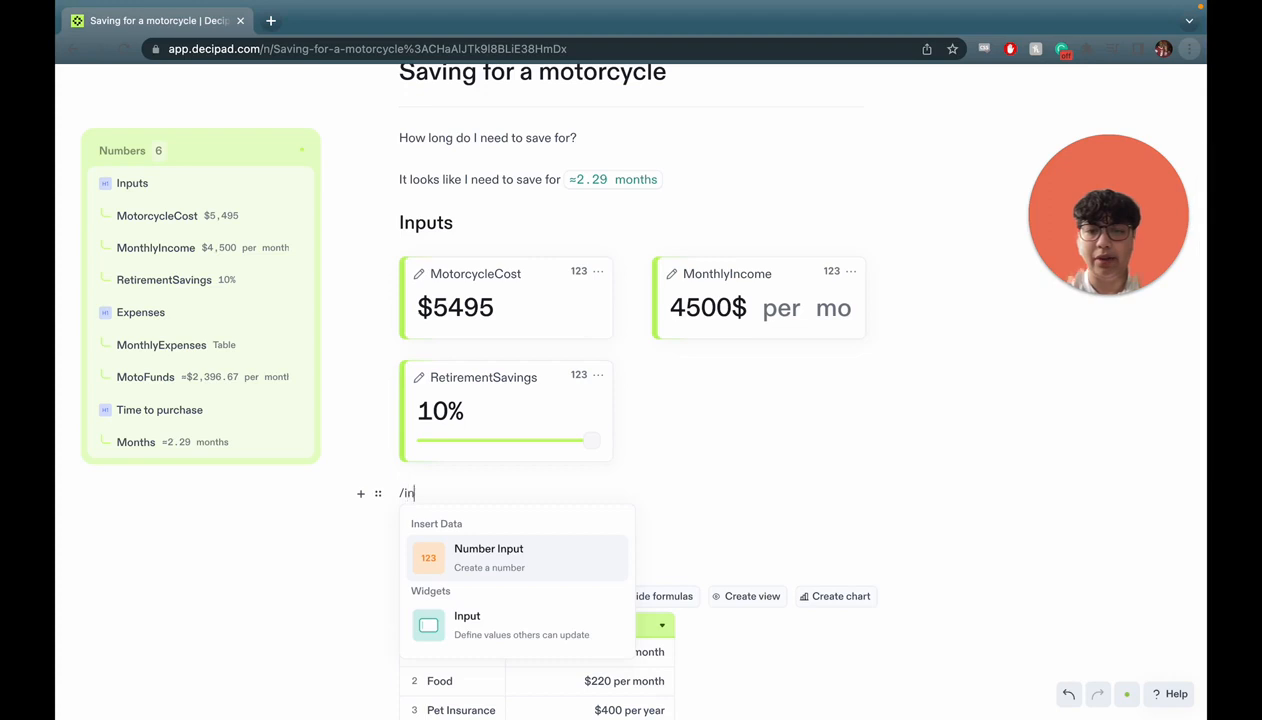
pyautogui.click(518, 625)
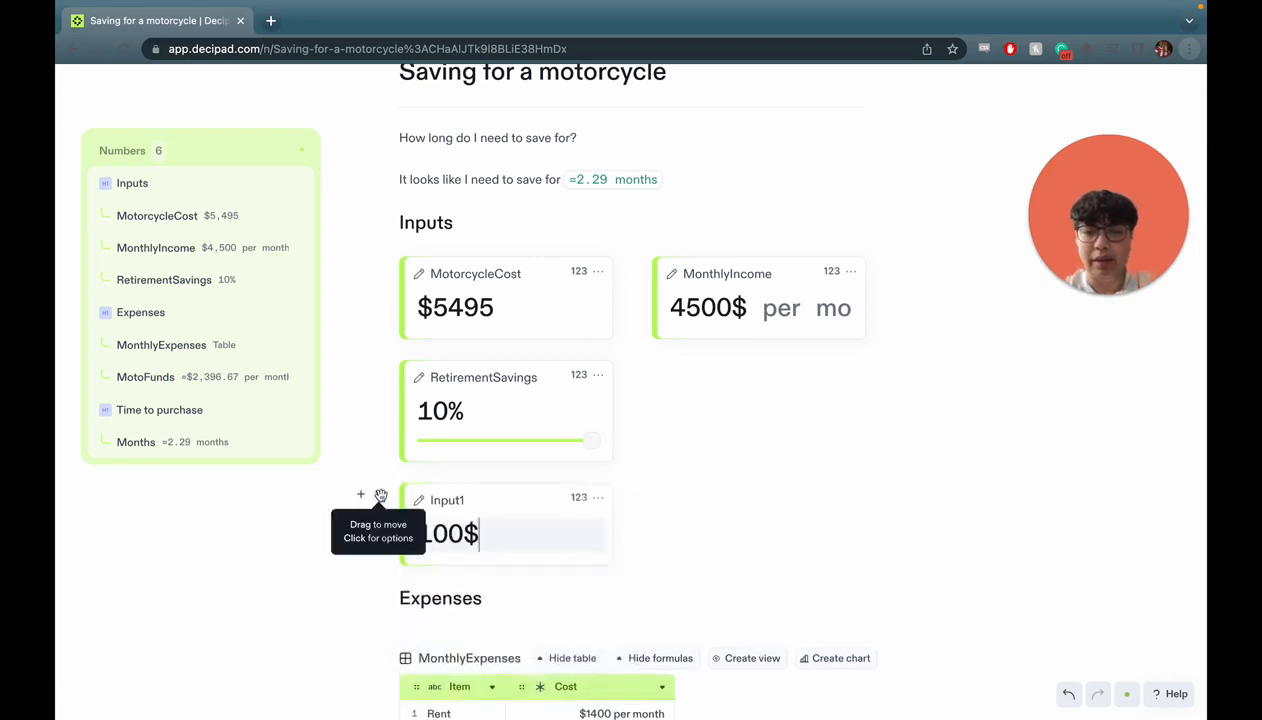
pyautogui.moveTo(379, 495); pyautogui.dragTo(686, 466)
pyautogui.moveTo(378, 493); pyautogui.dragTo(853, 380)
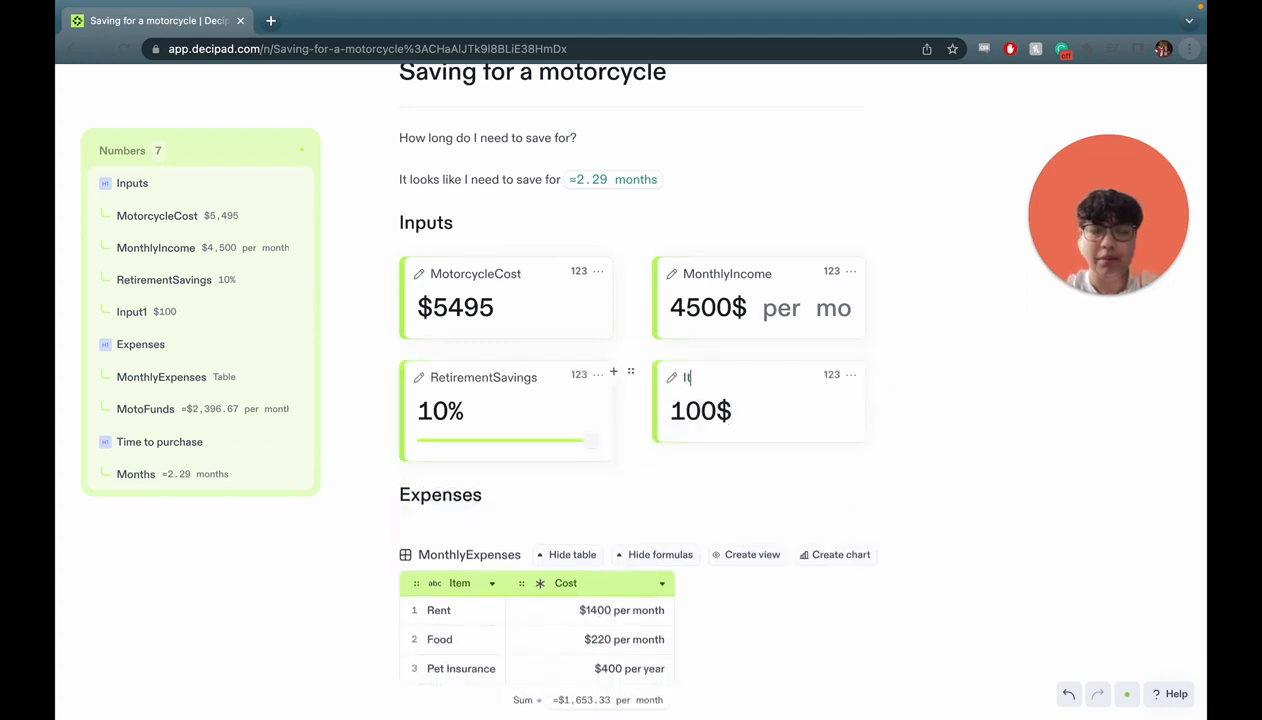
pyautogui.scroll(1, 662, 453)
# Make the Item input a text input holding 'Motorcycle'.
pyautogui.click(850, 444)
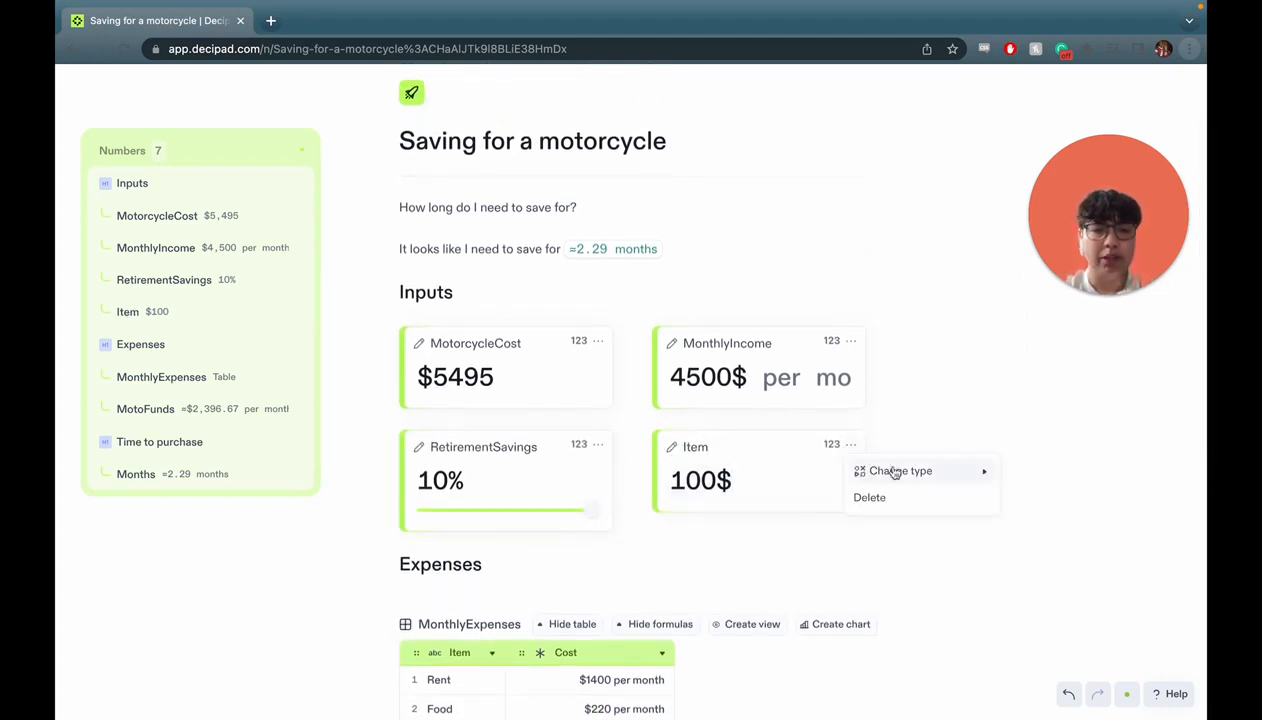
pyautogui.moveTo(900, 471)
pyautogui.click(1022, 500)
pyautogui.doubleClick(719, 488)
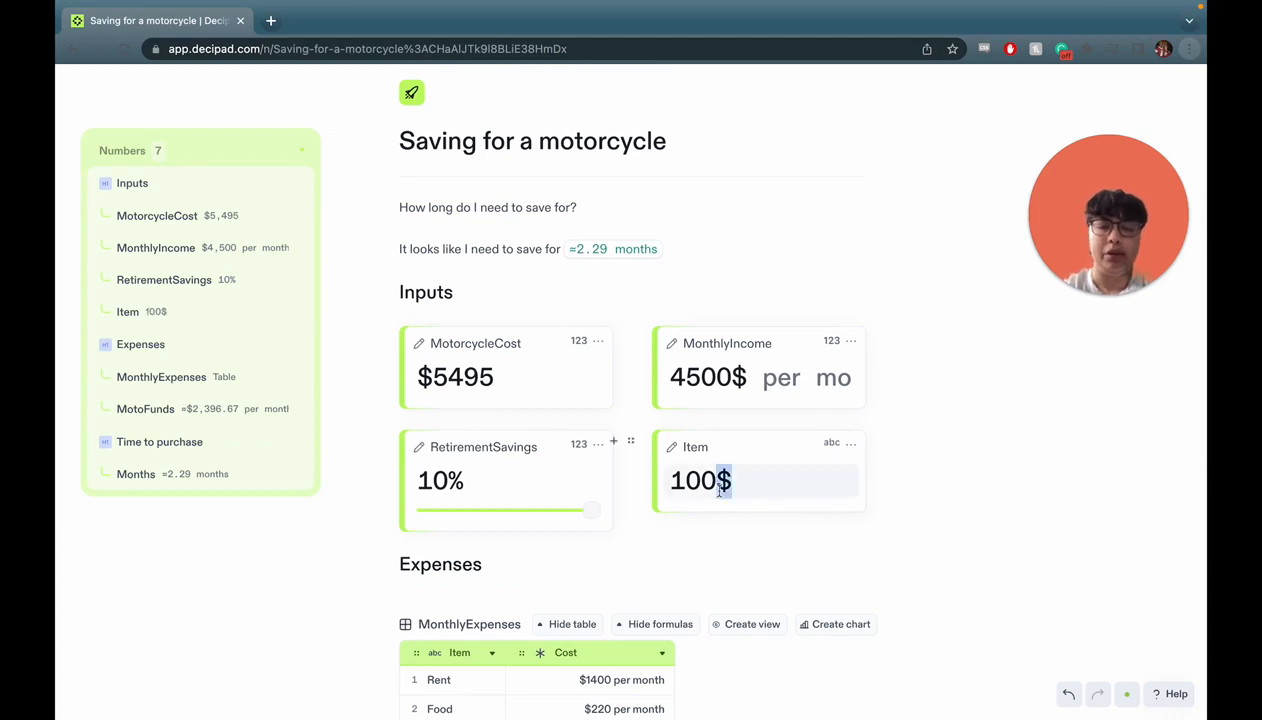
pyautogui.hotkey('ctrl', 'a')
pyautogui.write('Motorcycle')
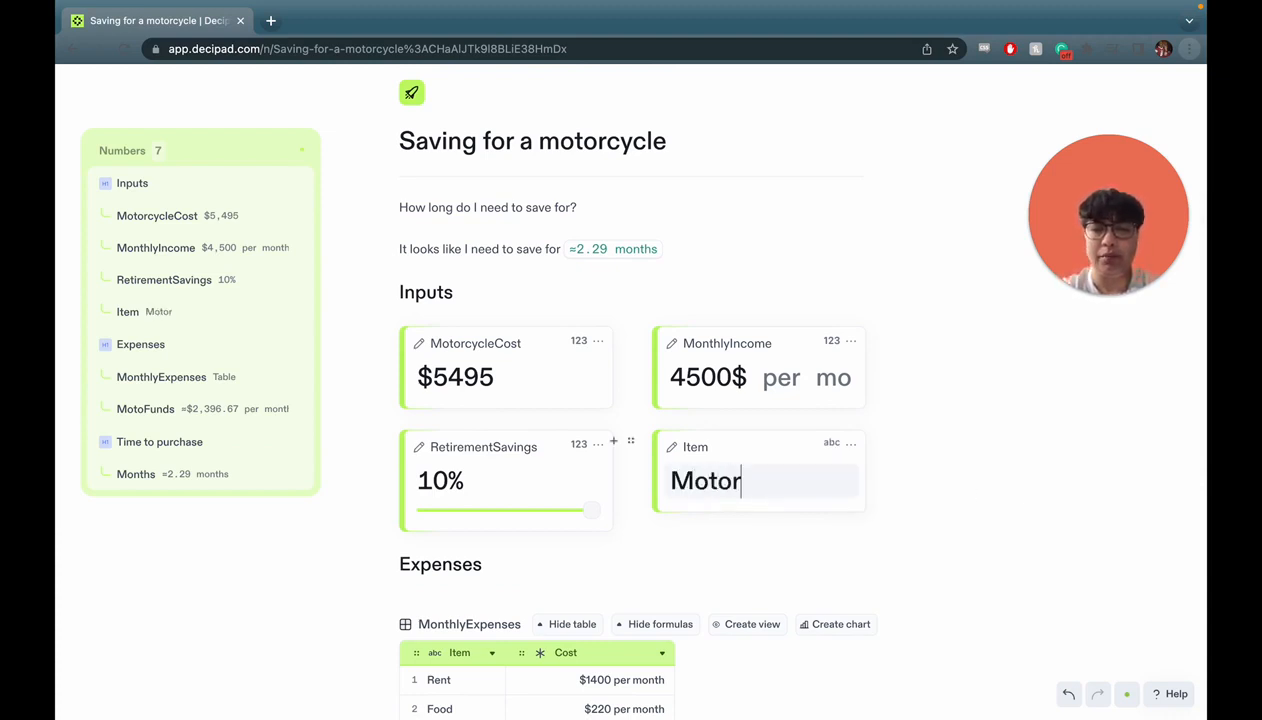
# Retitle the notebook 'Saving for a big purchase' and rename MotorcycleCost to ItemCost.
pyautogui.doubleClick(588, 143)
pyautogui.write('big purchase')
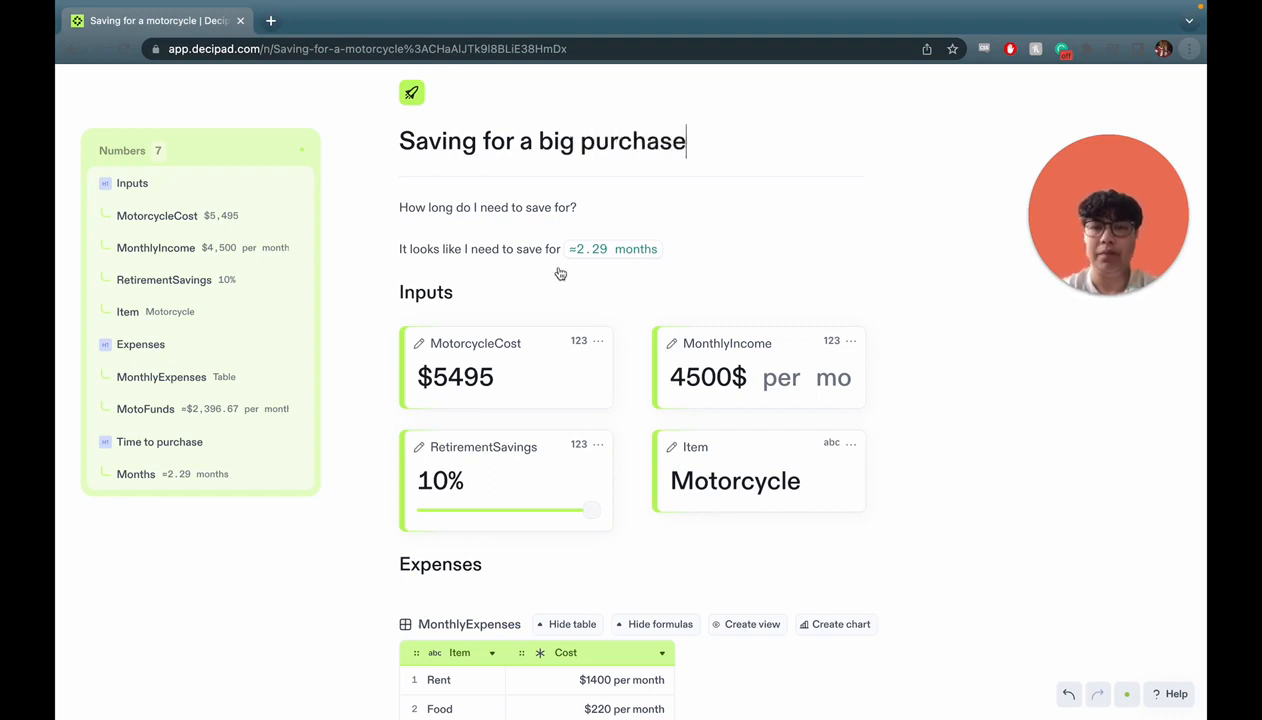
pyautogui.doubleClick(486, 343)
pyautogui.write('ItemCost')
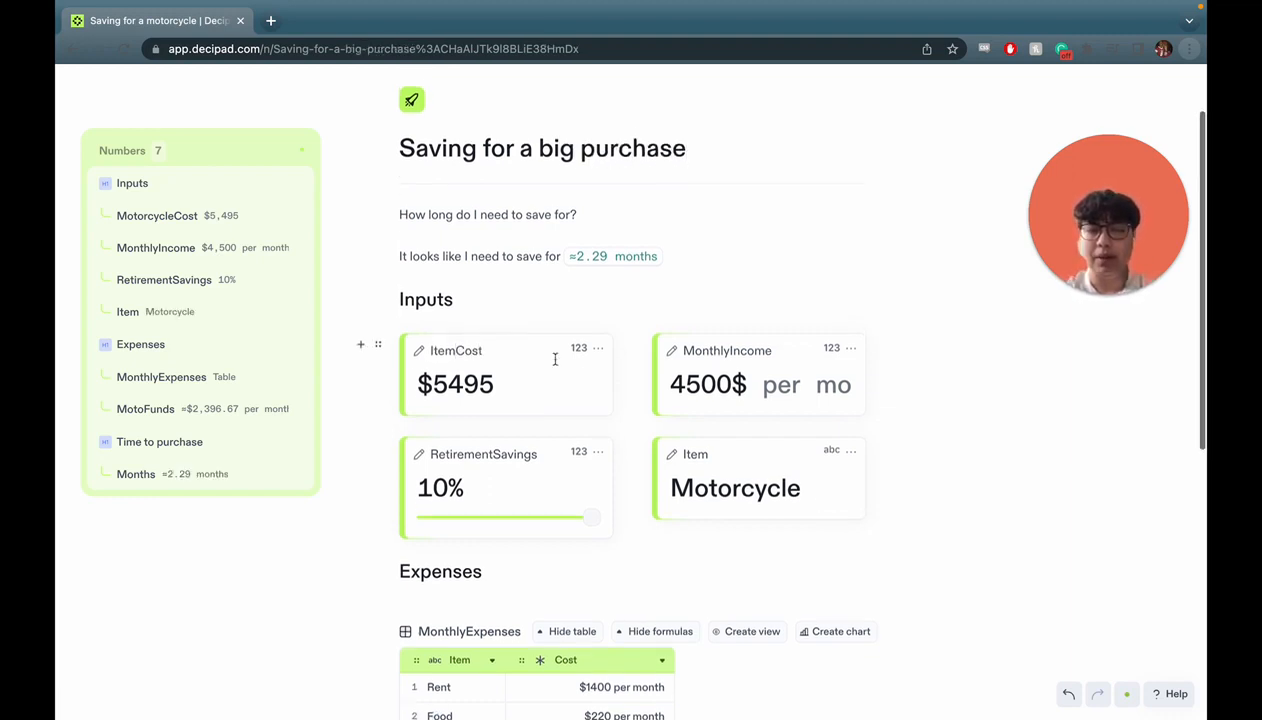
# Insert Item into the months sentence after 'for my', reading '≈2.29 months for my Motorcycle'.
pyautogui.scroll(1, 600, 320)
pyautogui.click(679, 270)
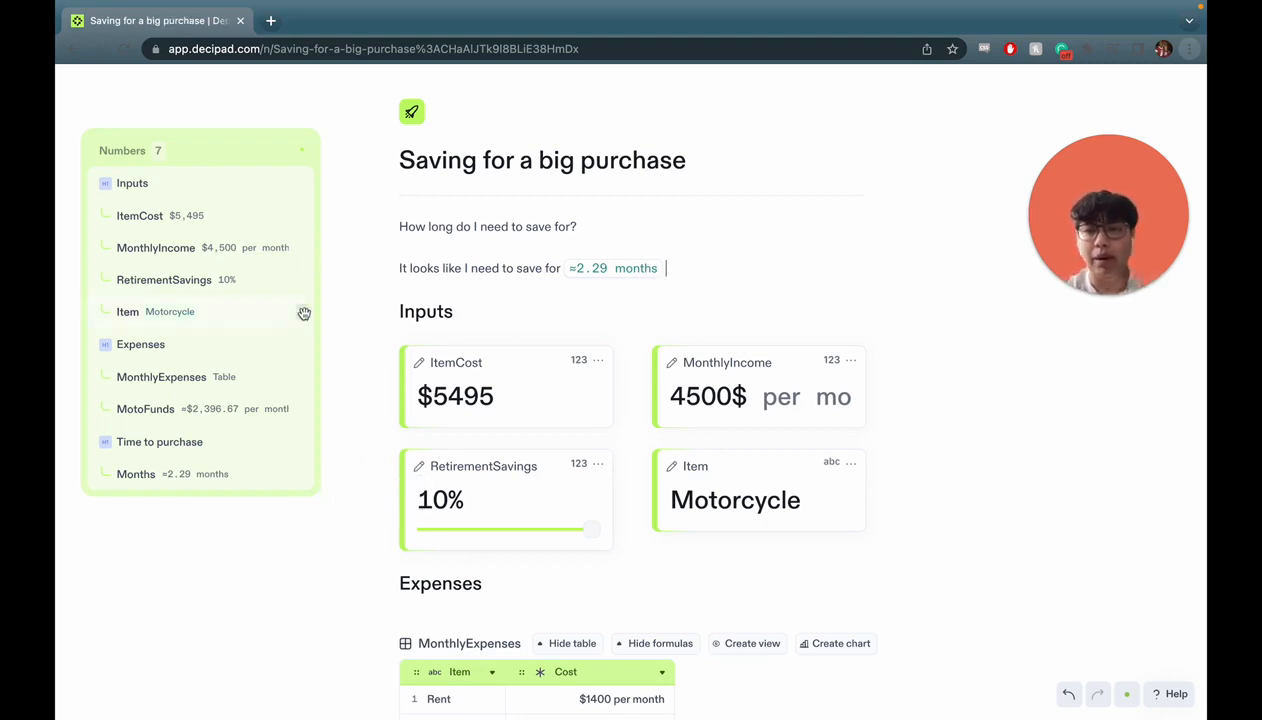
pyautogui.moveTo(302, 311); pyautogui.dragTo(727, 272)
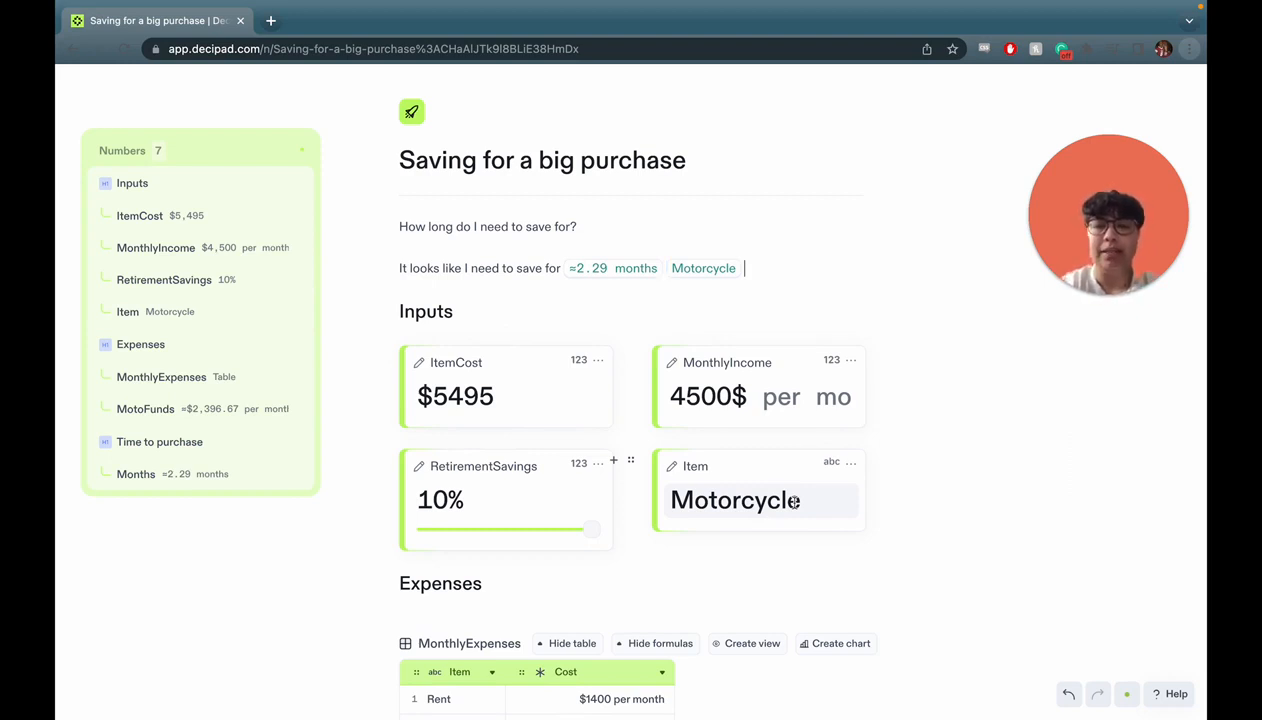
pyautogui.scroll(-2, 668, 268)
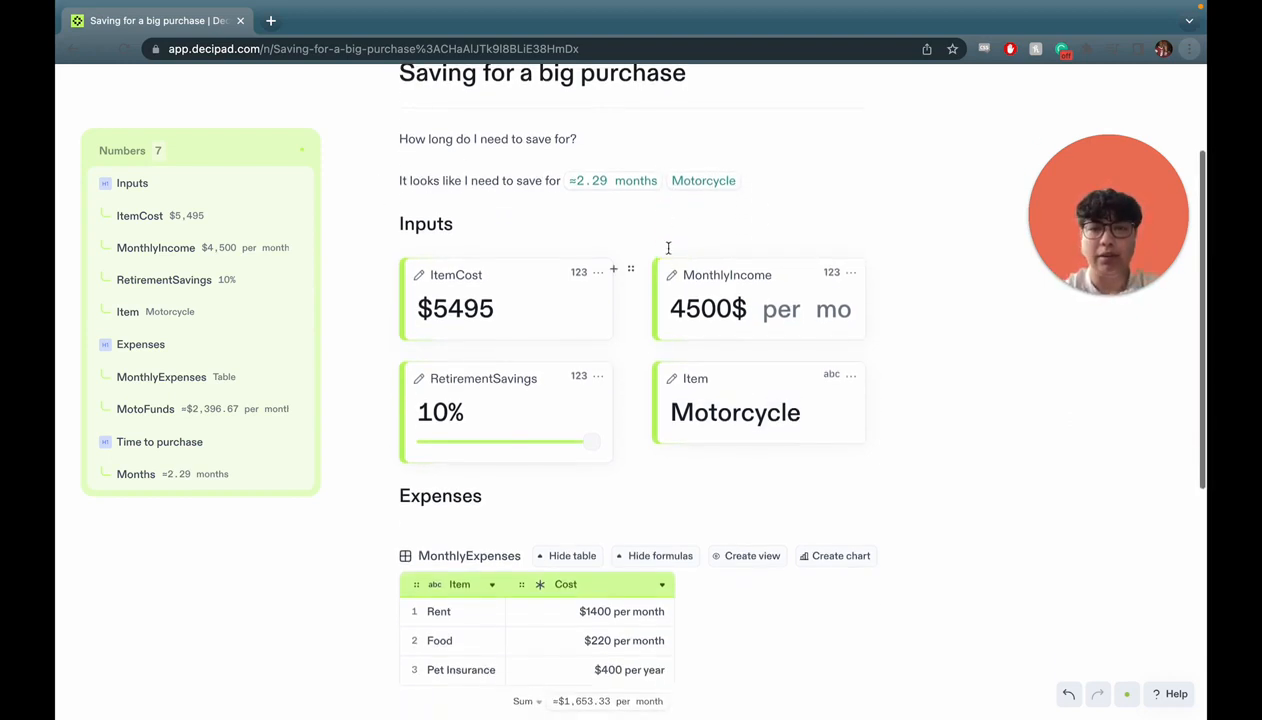
pyautogui.click(663, 181)
pyautogui.write('for my')
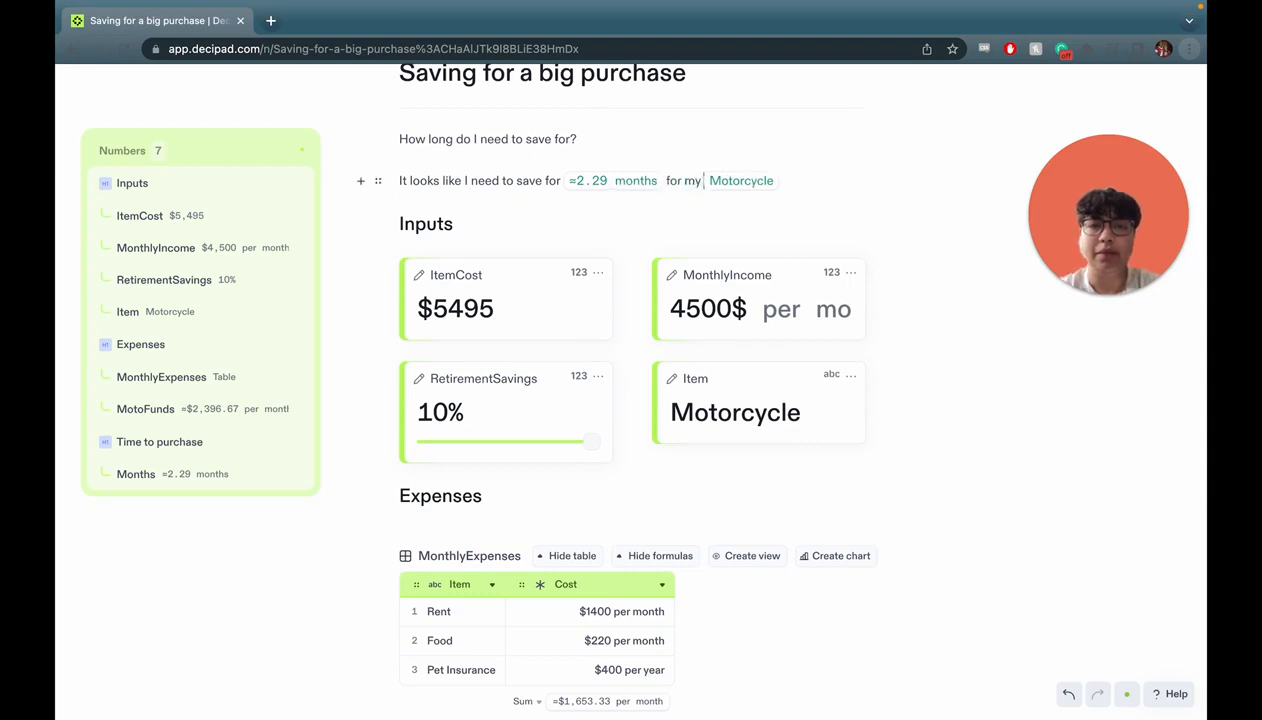
pyautogui.scroll(3, 1044, 622)
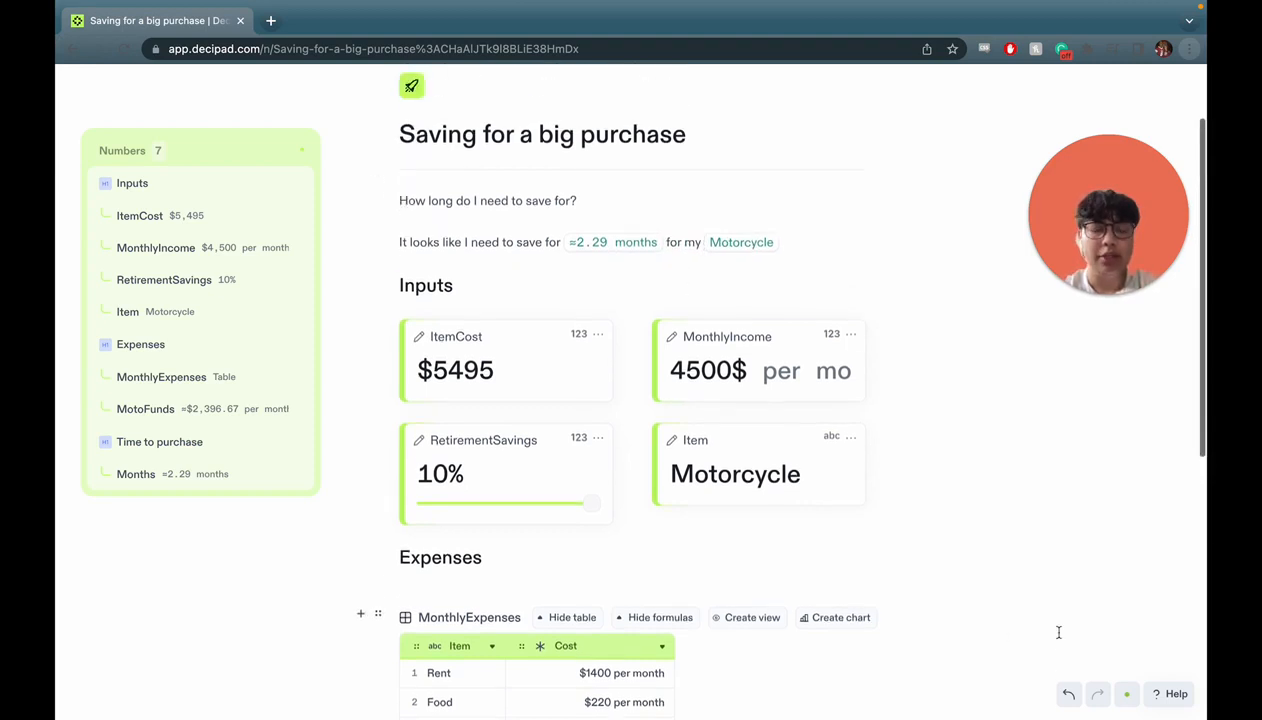
pyautogui.click(1170, 692)
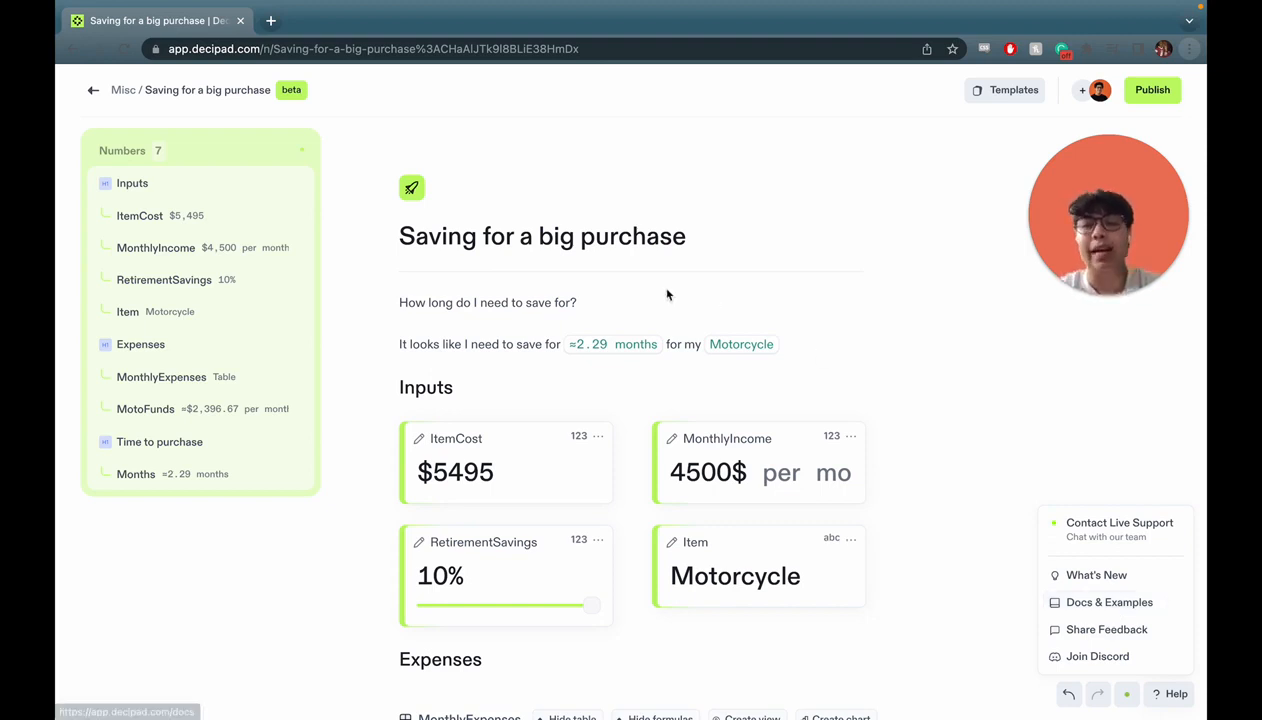
pyautogui.click(638, 300)
pyautogui.press('Return')
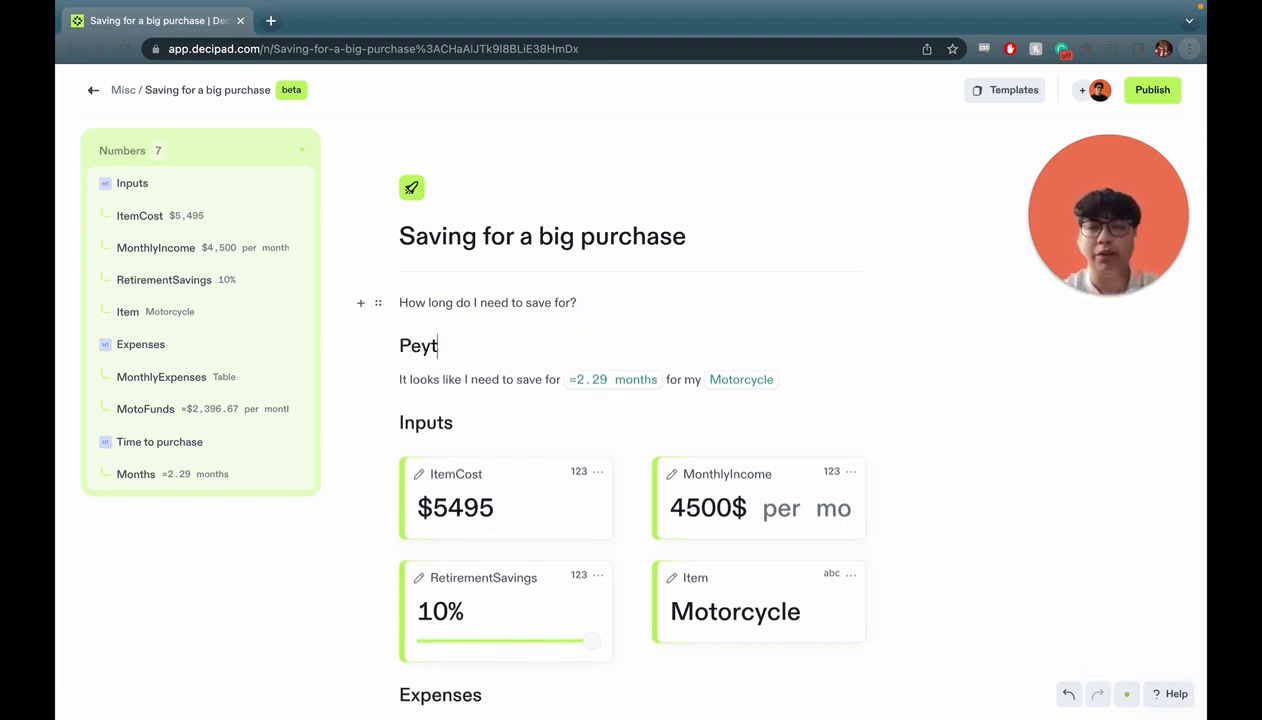
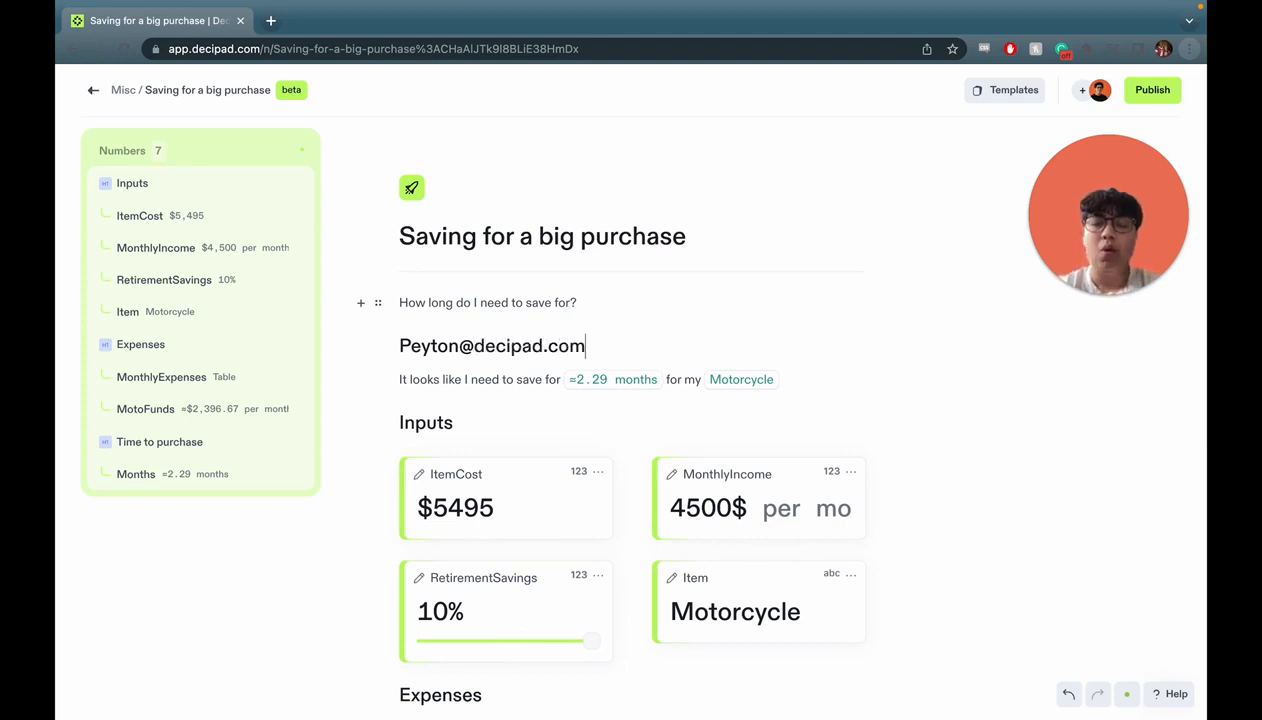
pyautogui.click(1165, 693)
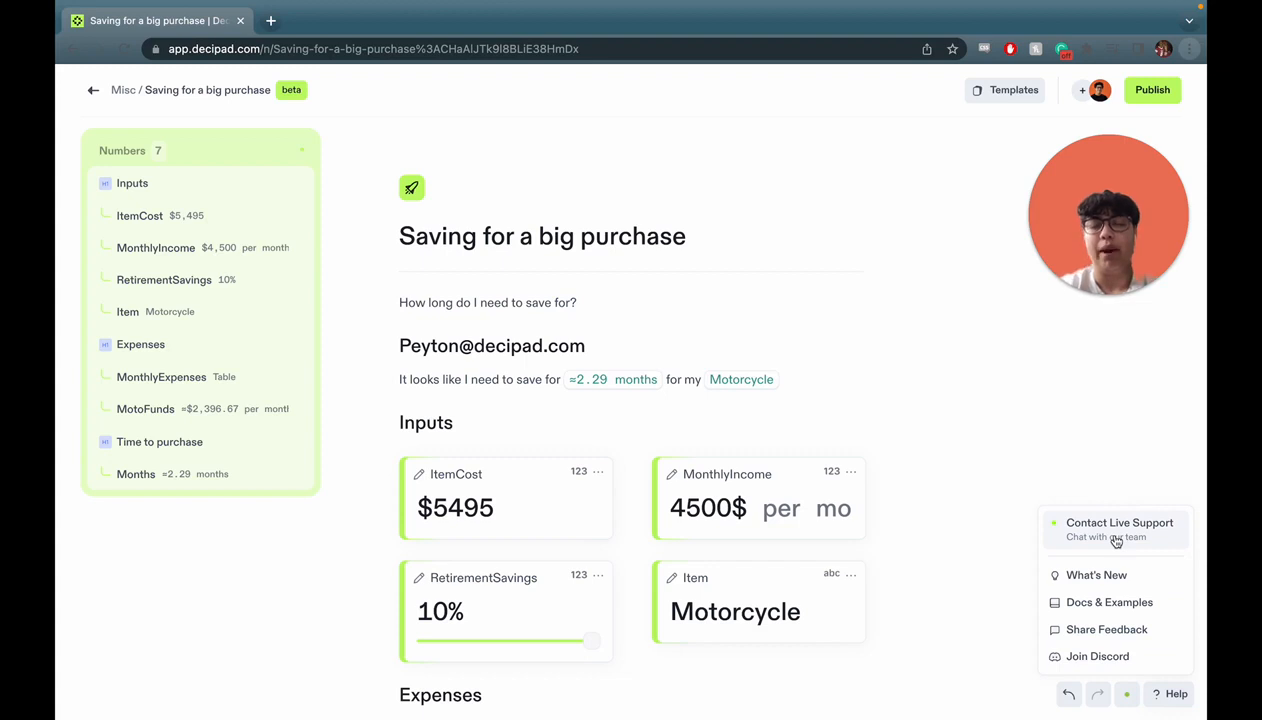
pyautogui.tripleClick(603, 345)
pyautogui.press('BackSpace')
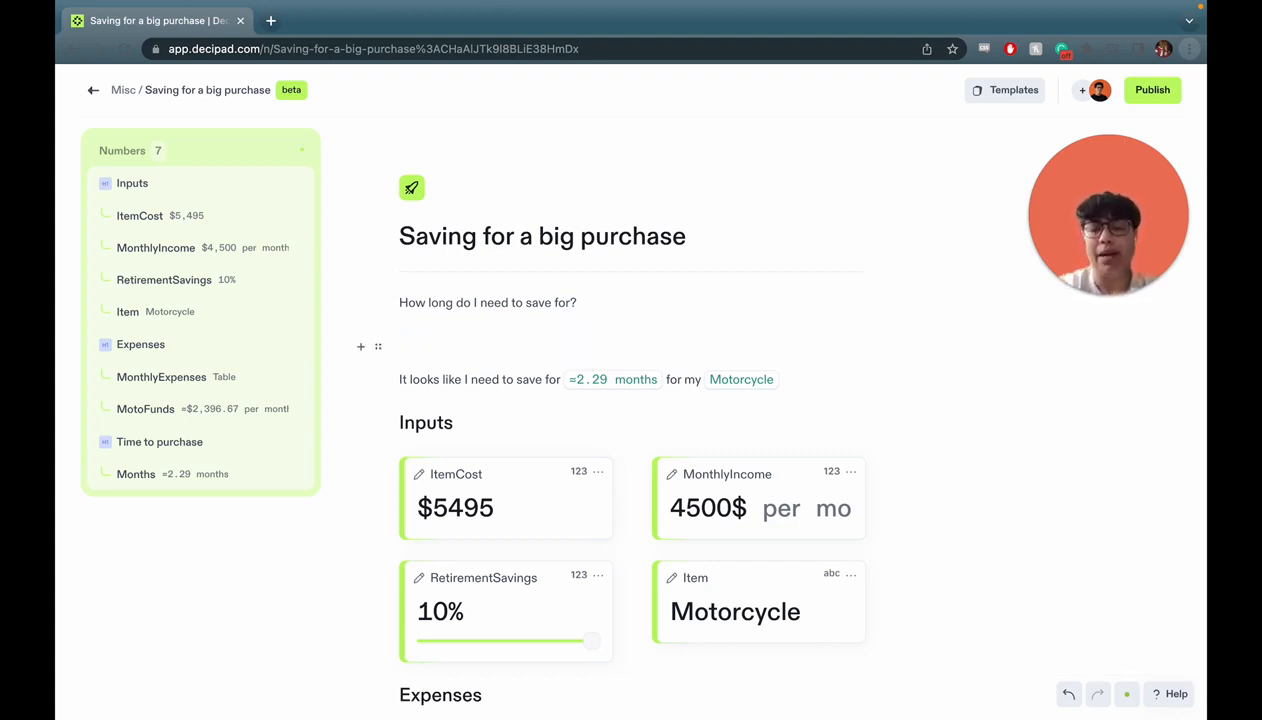
pyautogui.press('BackSpace')
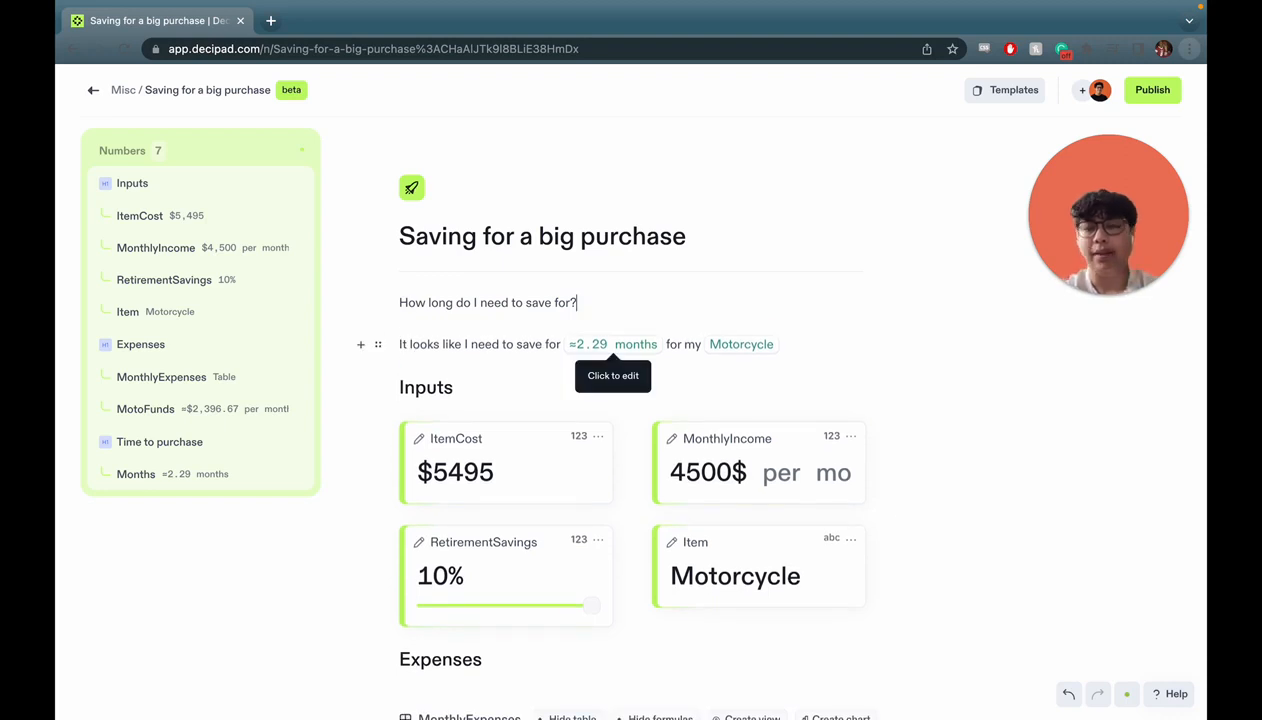